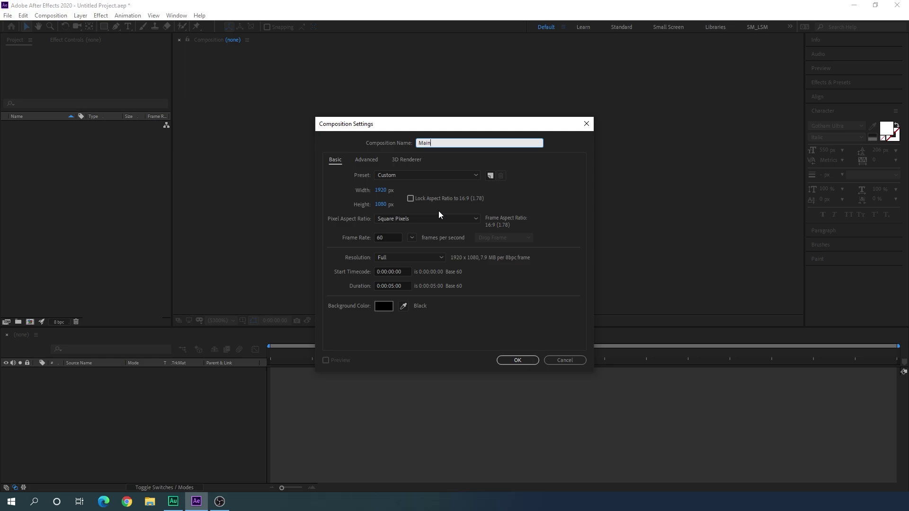
# - Create the composition Main at 1920 x 1080 px, 60 frames per second, 5 seconds long, with a black background
pyautogui.click(412, 238)
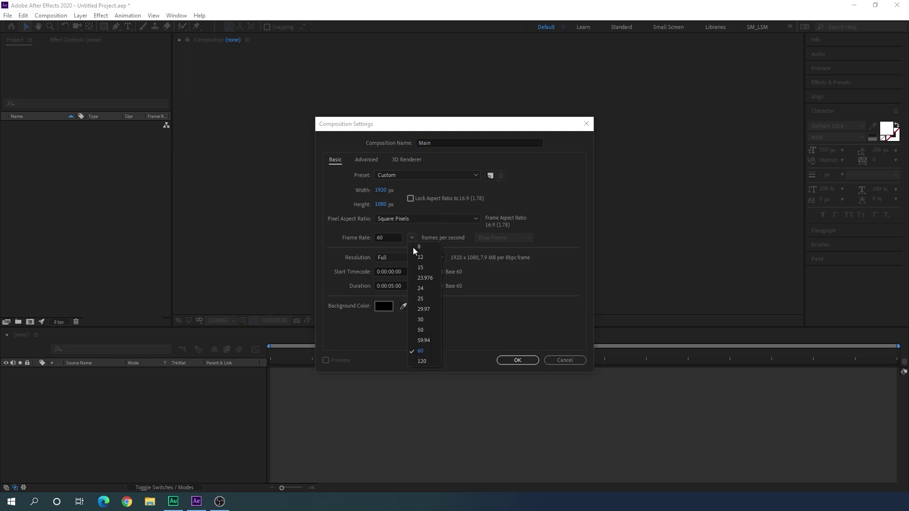
pyautogui.click(422, 352)
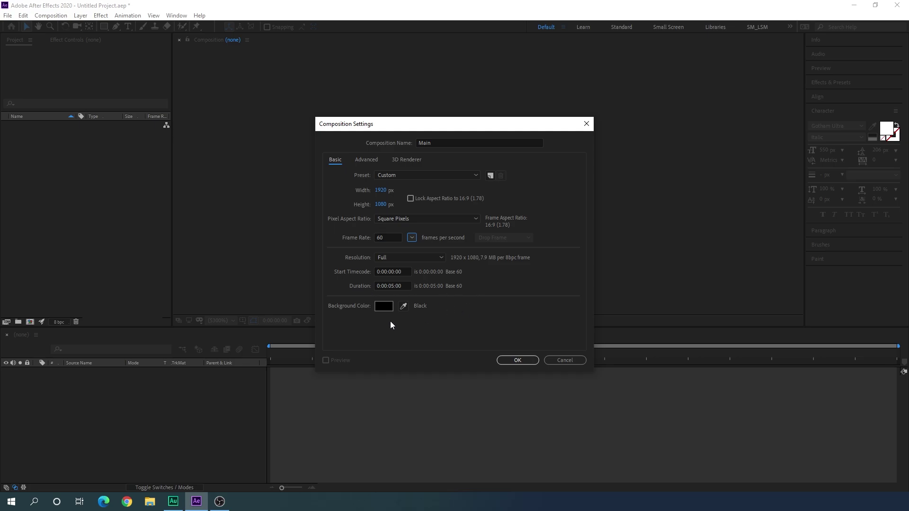
pyautogui.click(385, 307)
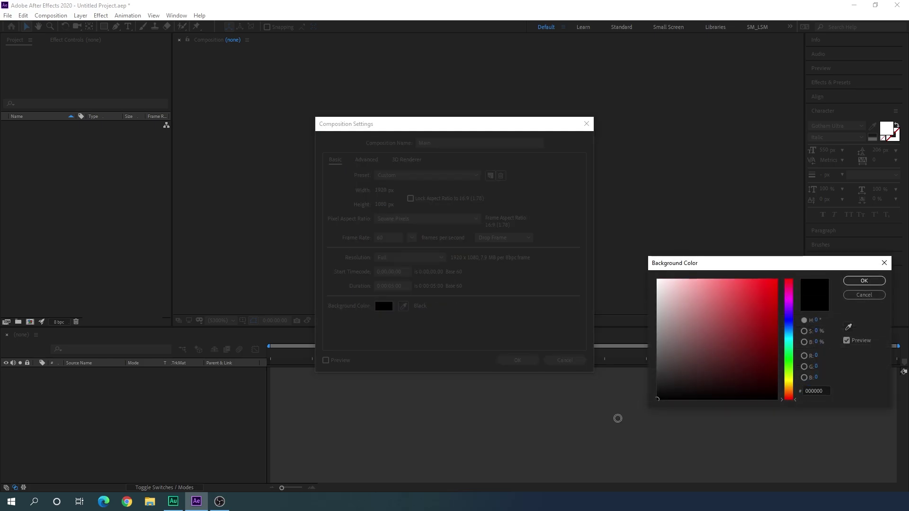
pyautogui.click(852, 282)
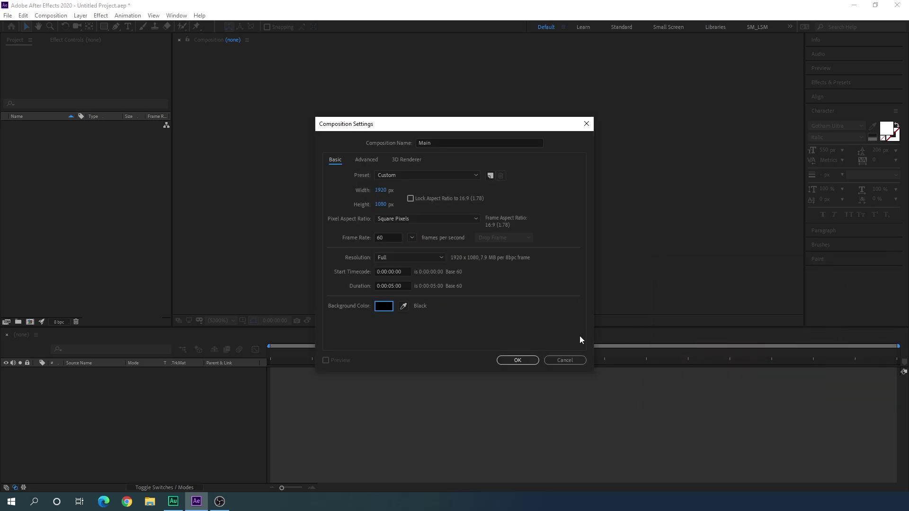
pyautogui.click(517, 359)
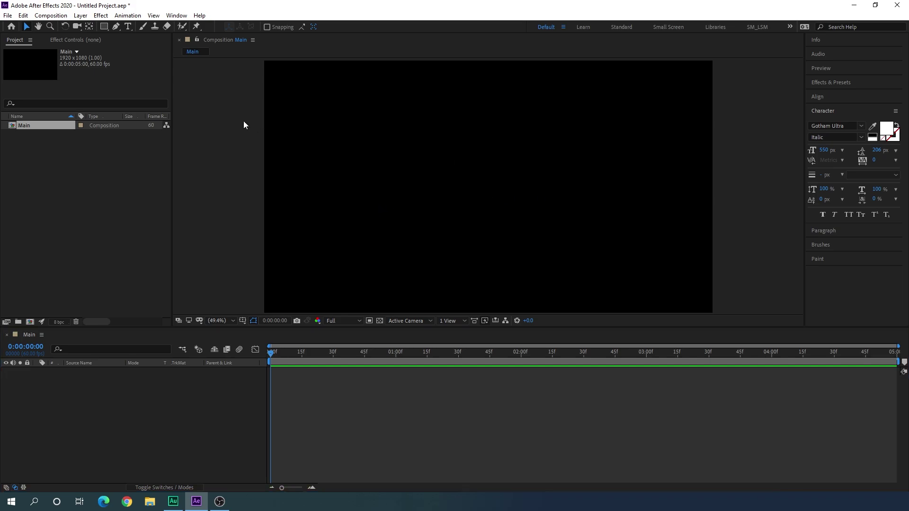
# - Add the text "style" to the Main composition in white Gotham Ultra Italic at 550 px
pyautogui.click(128, 27)
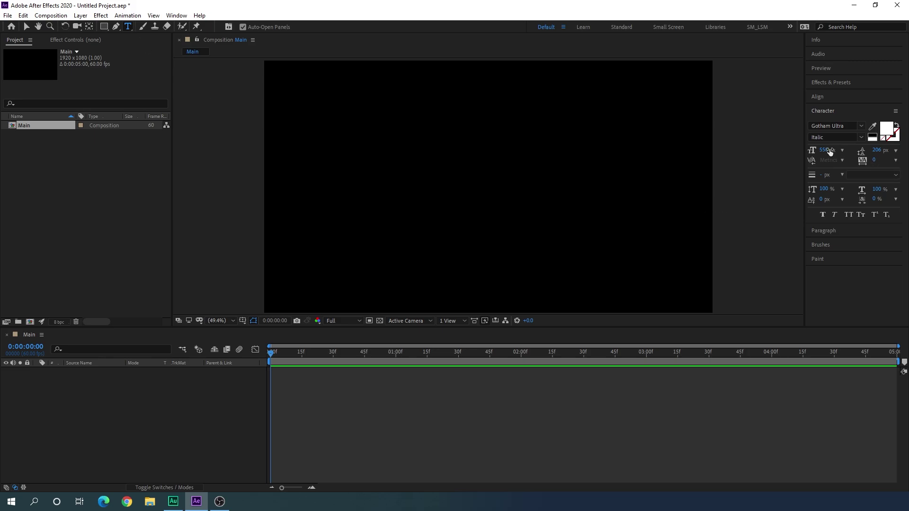
pyautogui.click(176, 15)
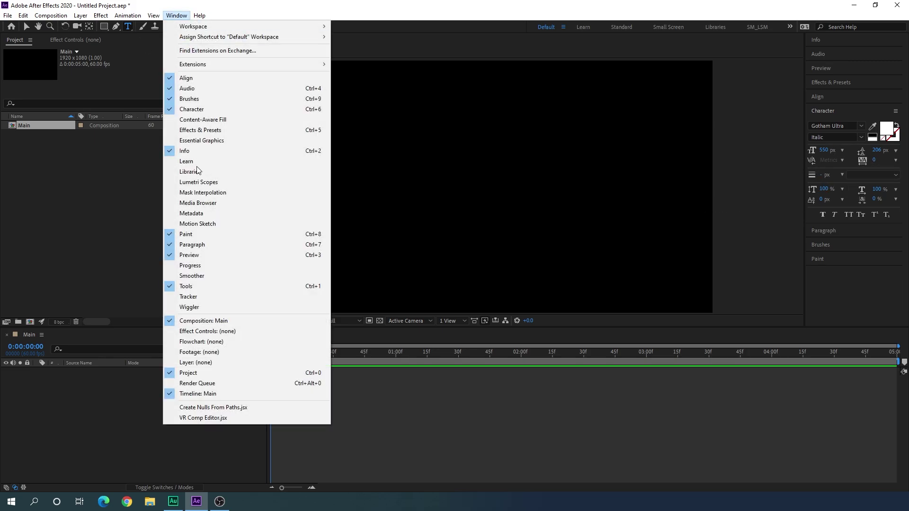
pyautogui.click(227, 8)
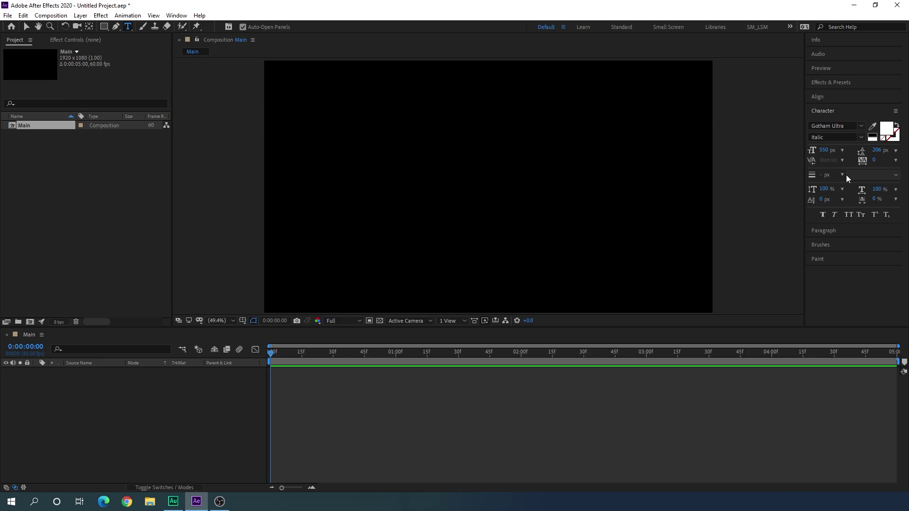
pyautogui.click(860, 127)
pyautogui.scroll(2, 816, 185)
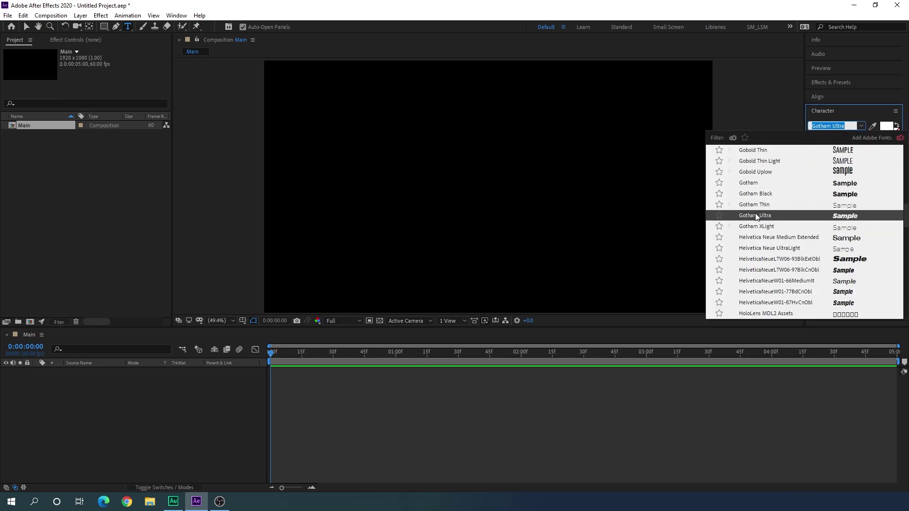
pyautogui.click(772, 216)
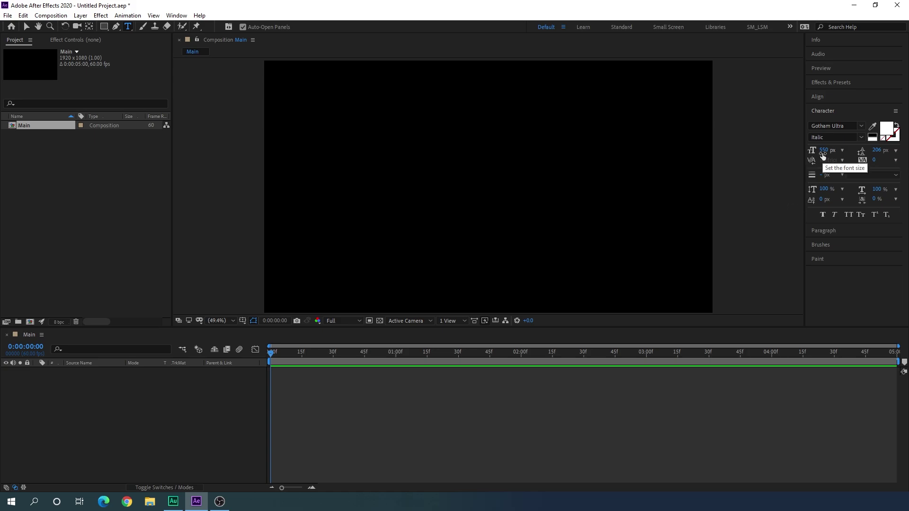
pyautogui.click(490, 189)
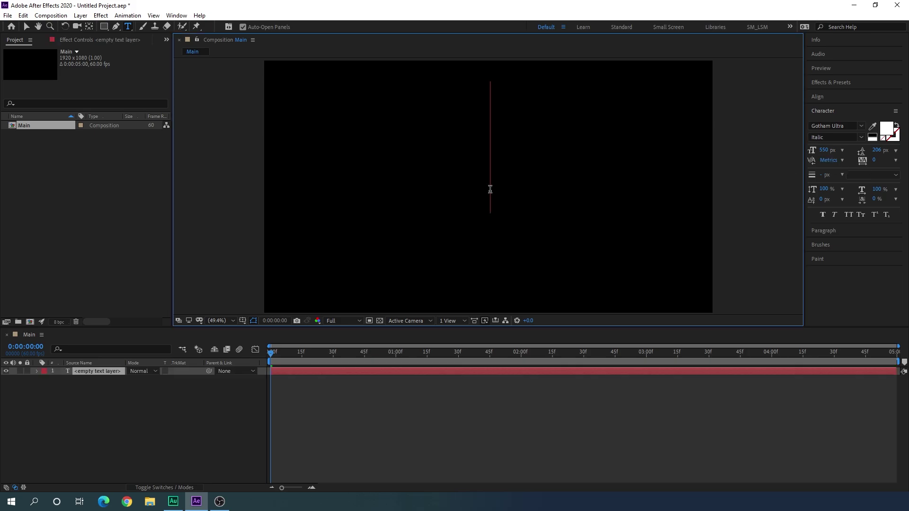
pyautogui.write('style')
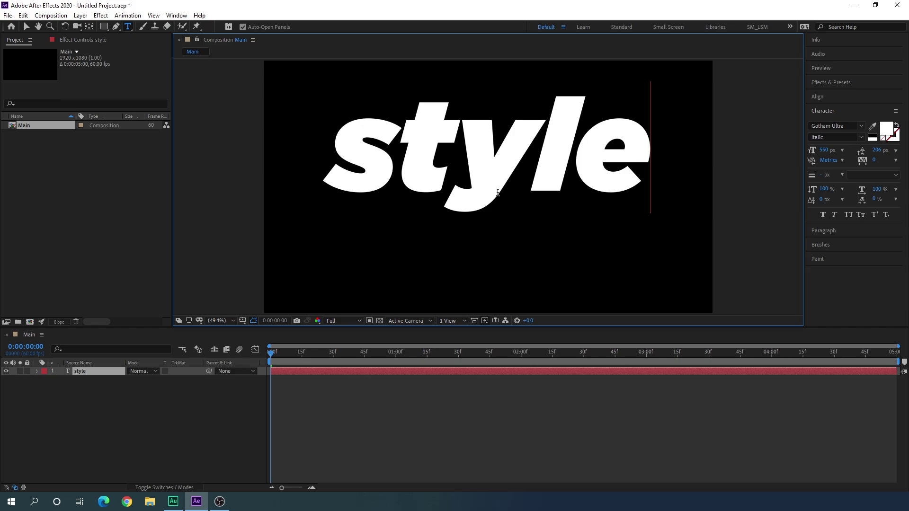
# - Centre the style text layer horizontally and vertically in the composition, and return to the Selection tool
pyautogui.doubleClick(497, 193)
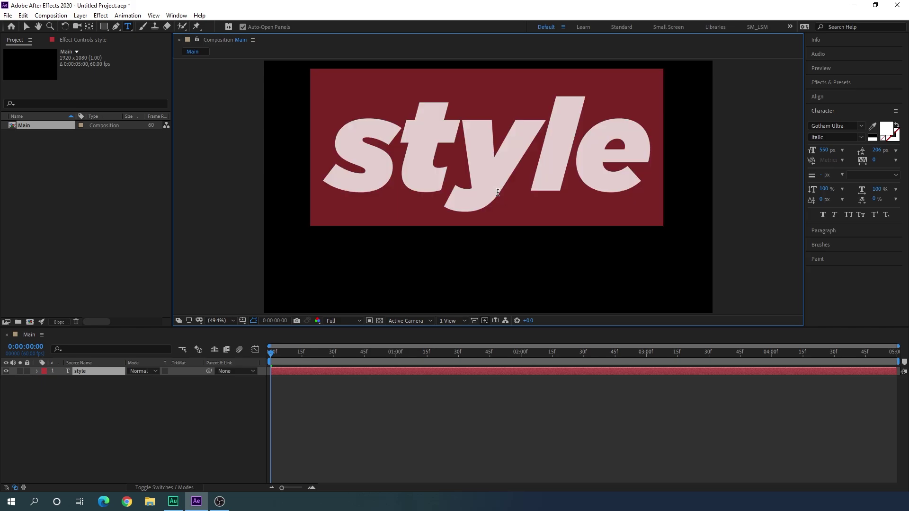
pyautogui.click(829, 98)
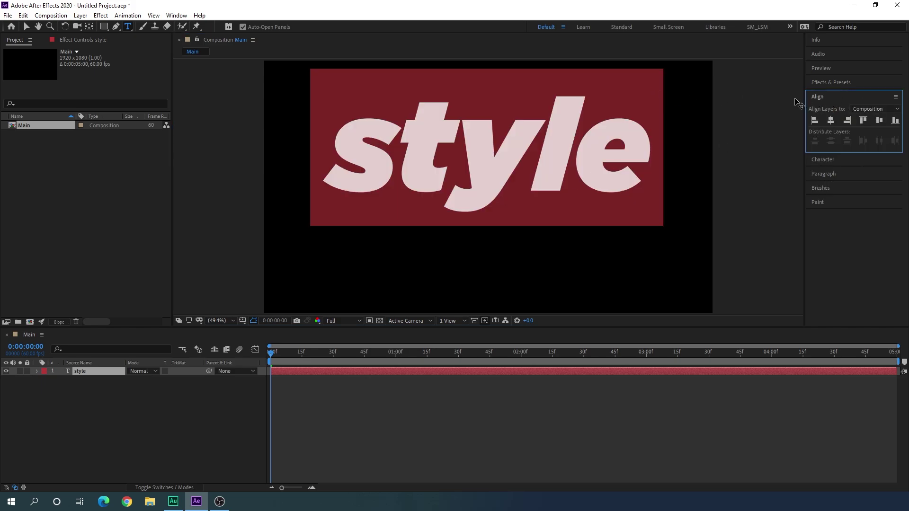
pyautogui.click(179, 19)
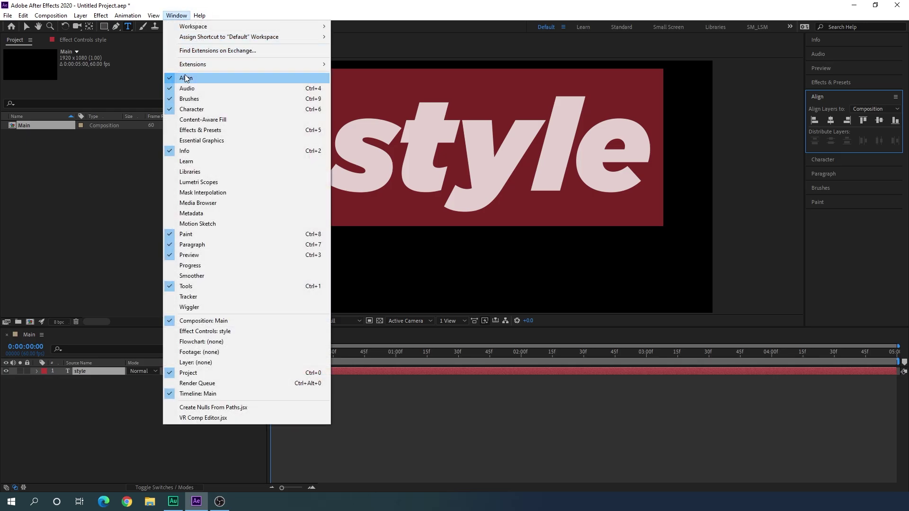
pyautogui.press('Escape')
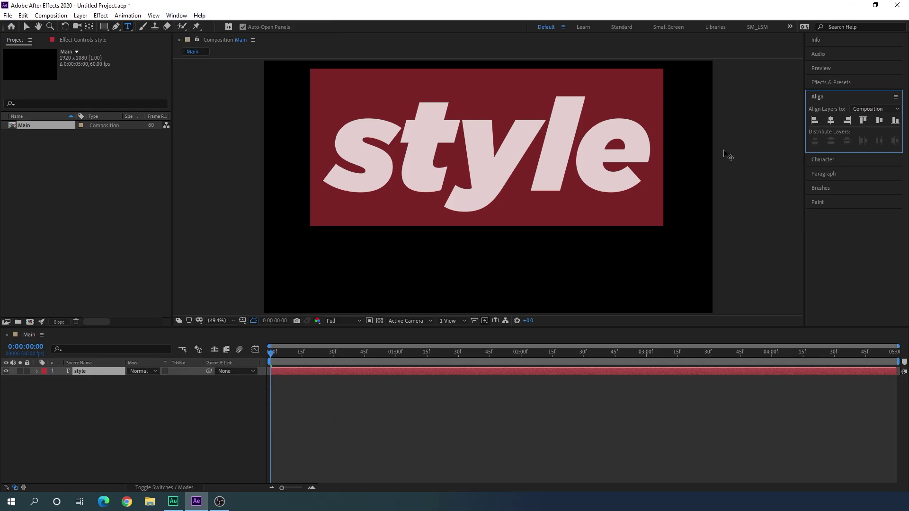
pyautogui.click(830, 121)
pyautogui.click(878, 122)
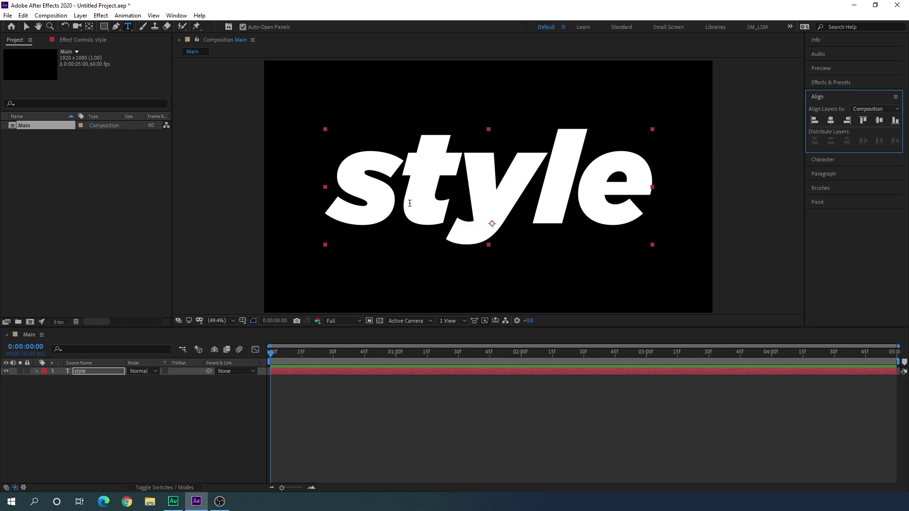
pyautogui.click(26, 27)
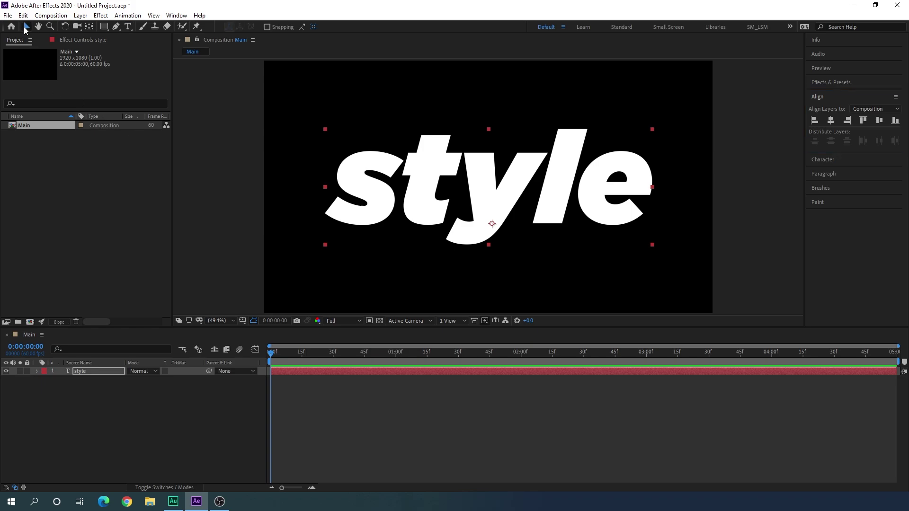
# - Import the image woman-3299379 from the Bold folder on the Desktop into the project as footage
pyautogui.rightClick(56, 179)
pyautogui.moveTo(100, 227)
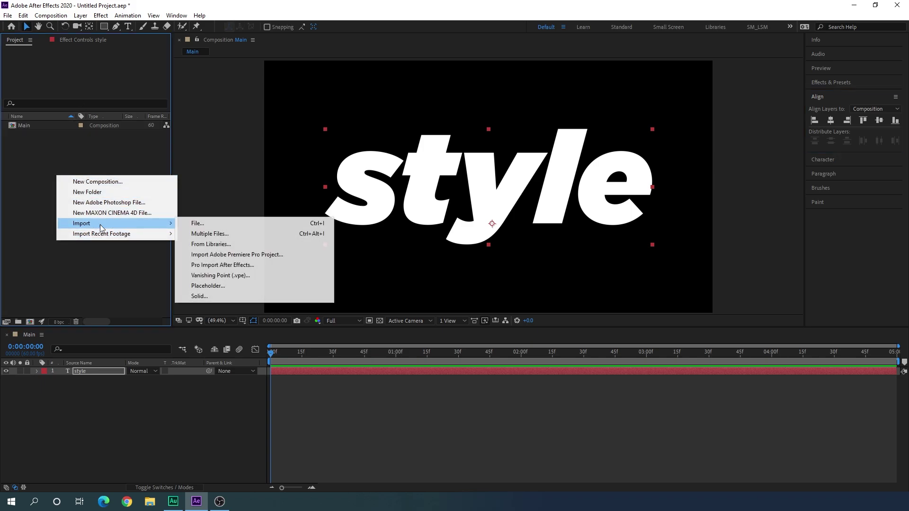
pyautogui.click(208, 224)
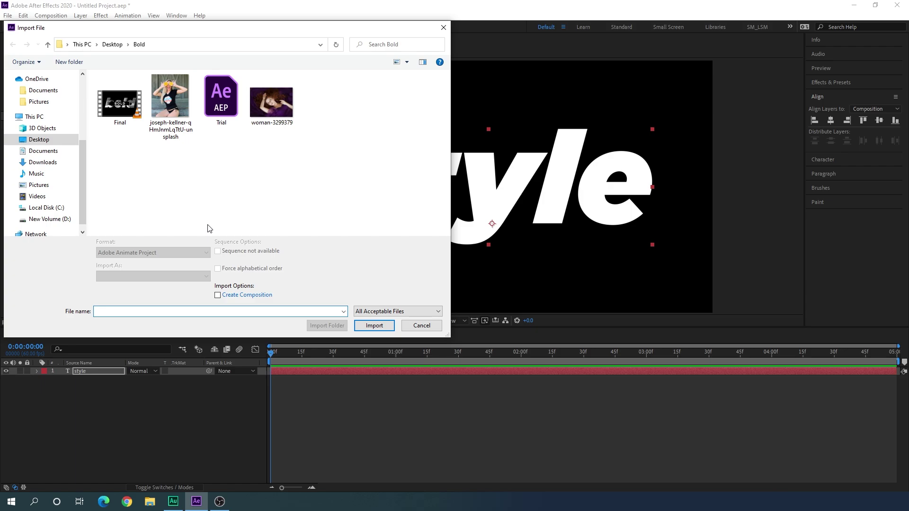
pyautogui.click(279, 116)
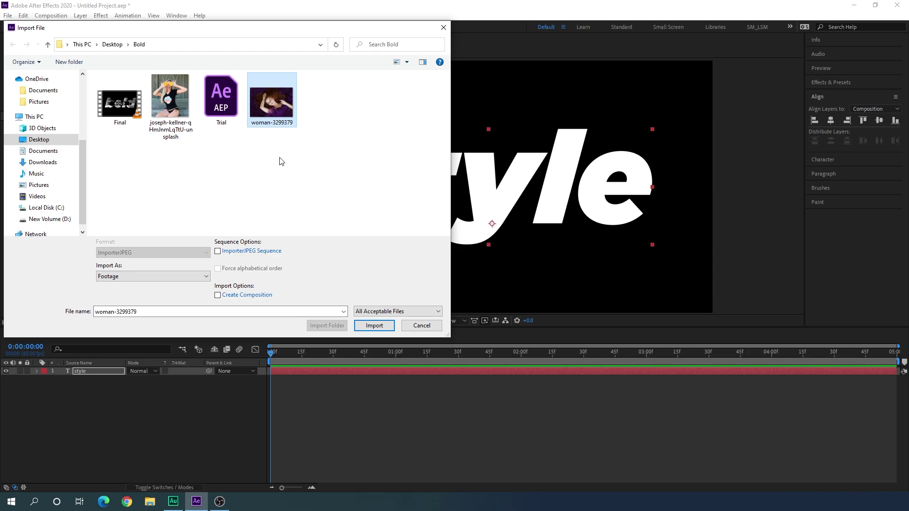
pyautogui.click(369, 327)
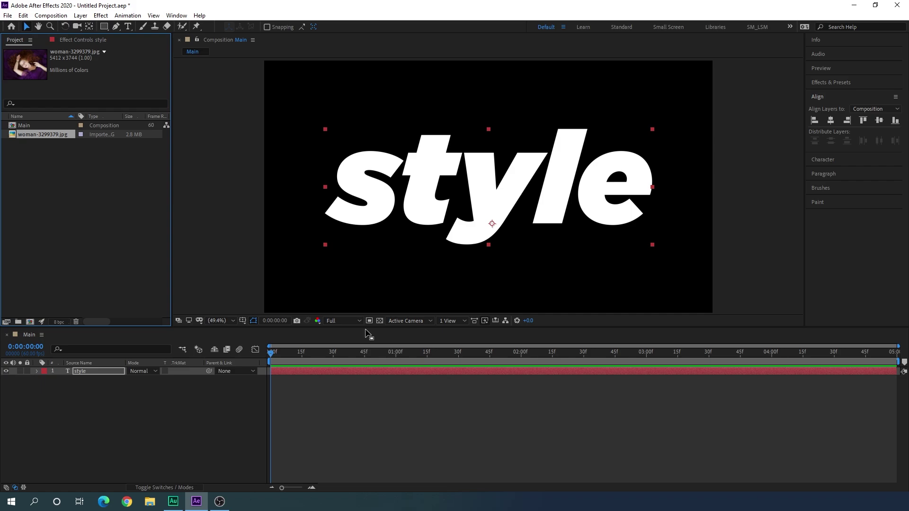
# - Create a second composition named Media with 1920 x 1080 px, 60 frames per second and a 5-second duration
pyautogui.click(51, 16)
pyautogui.click(60, 26)
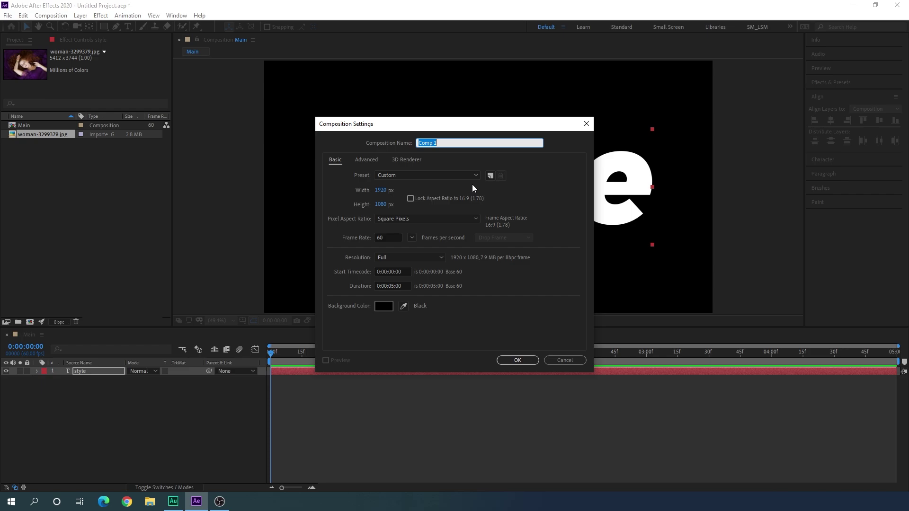
pyautogui.press('BackSpace')
pyautogui.write('Media')
pyautogui.click(514, 359)
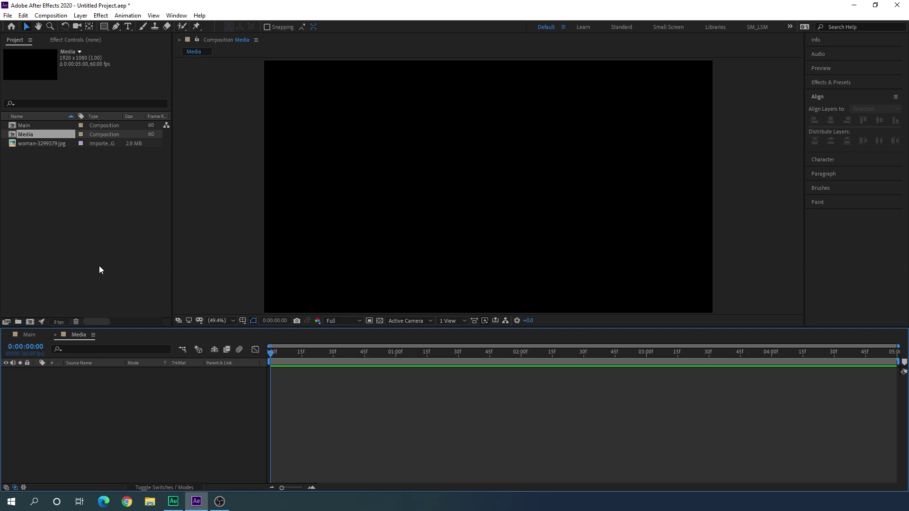
# - Place woman-3299379.jpg in the Media composition and scale it to 37%
pyautogui.click(46, 144)
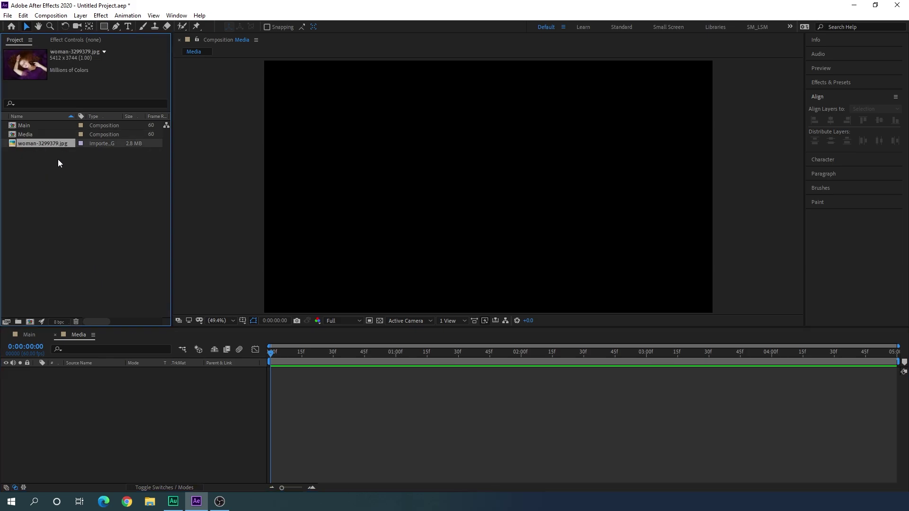
pyautogui.moveTo(43, 142); pyautogui.dragTo(95, 373)
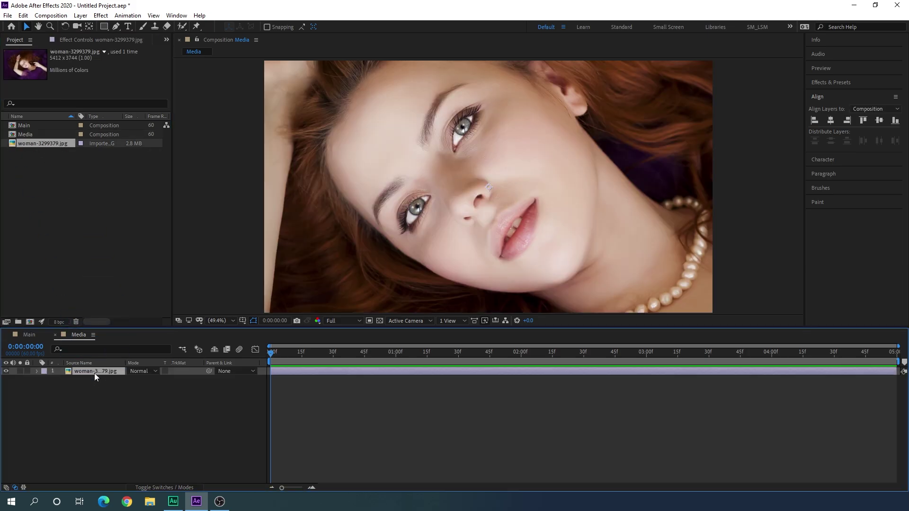
pyautogui.press('s')
pyautogui.moveTo(158, 379); pyautogui.dragTo(132, 379)
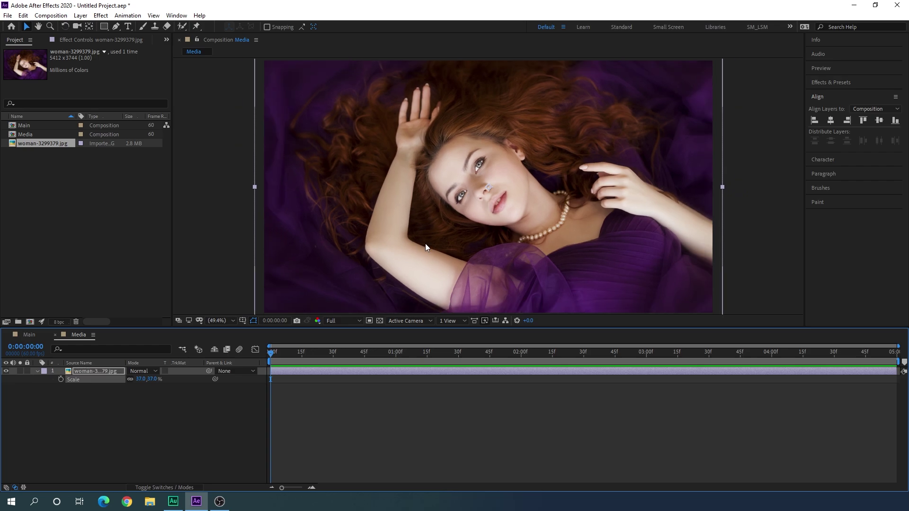
# - Insert the Media composition as a layer above the style text in the Main composition
pyautogui.click(29, 335)
pyautogui.click(47, 389)
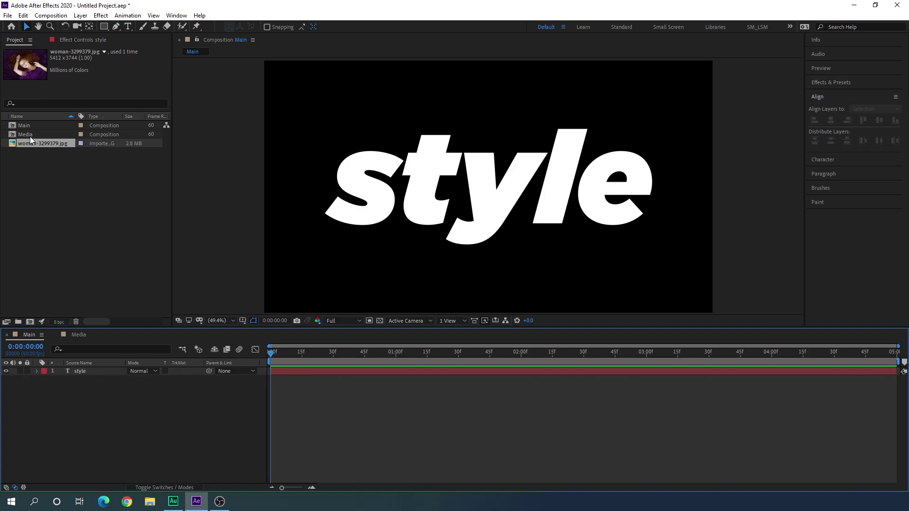
pyautogui.moveTo(30, 136); pyautogui.dragTo(89, 368)
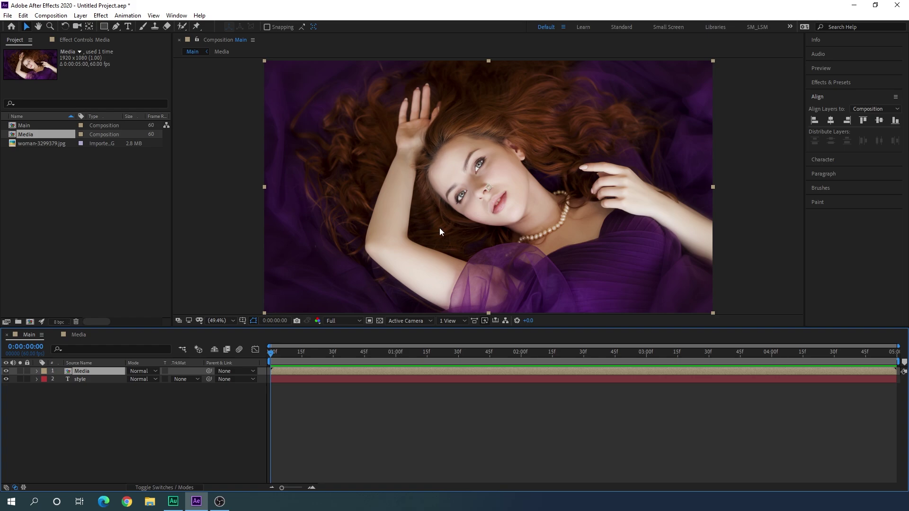
# - Find the Tint effect and apply it to the Media layer in the Main composition
pyautogui.click(823, 85)
pyautogui.click(838, 94)
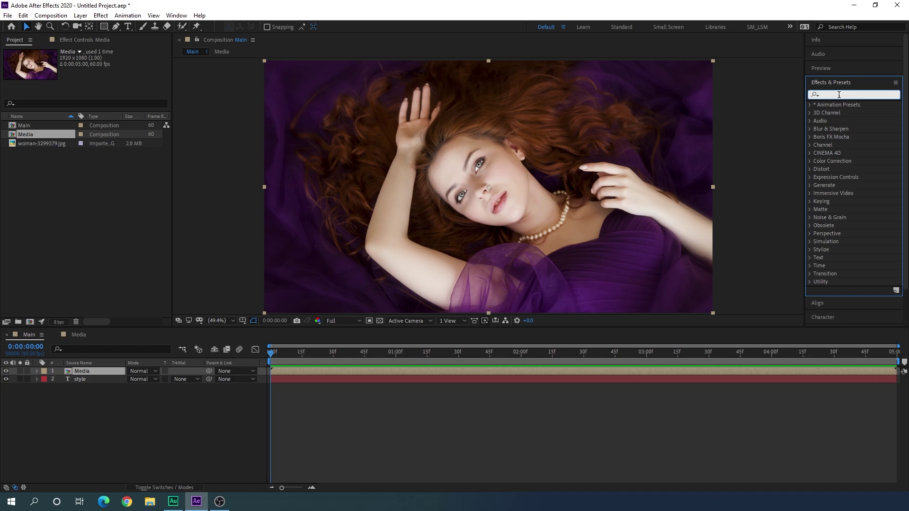
pyautogui.write('tin')
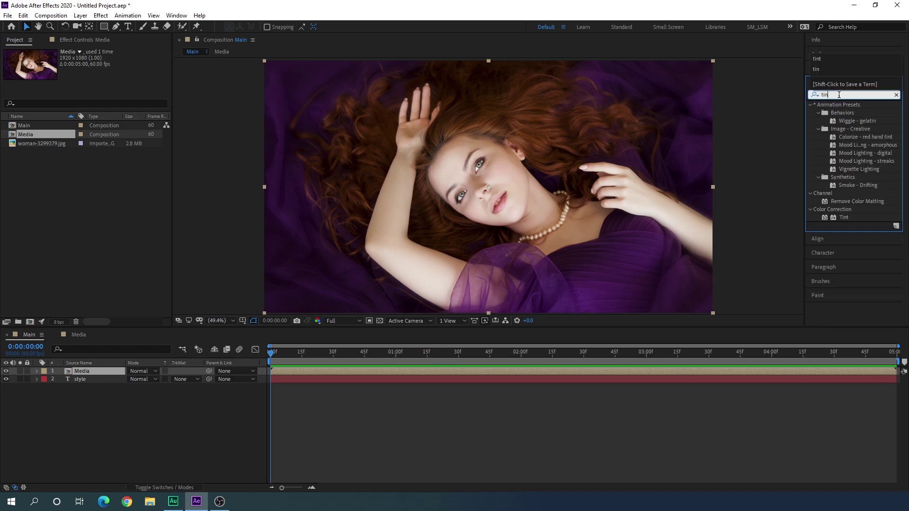
pyautogui.write('t')
pyautogui.click(841, 136)
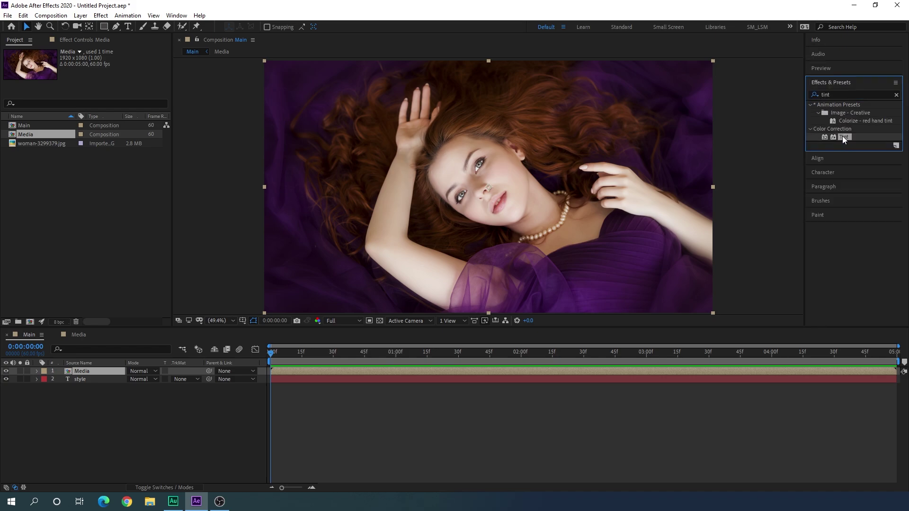
pyautogui.moveTo(842, 136); pyautogui.dragTo(529, 203)
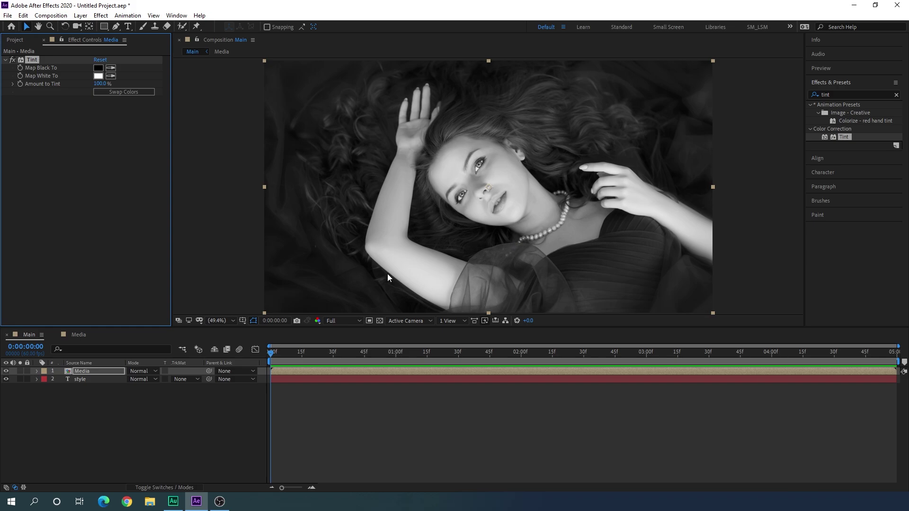
# - Set the Media layer's scale to 120% in the Main composition
pyautogui.click(108, 371)
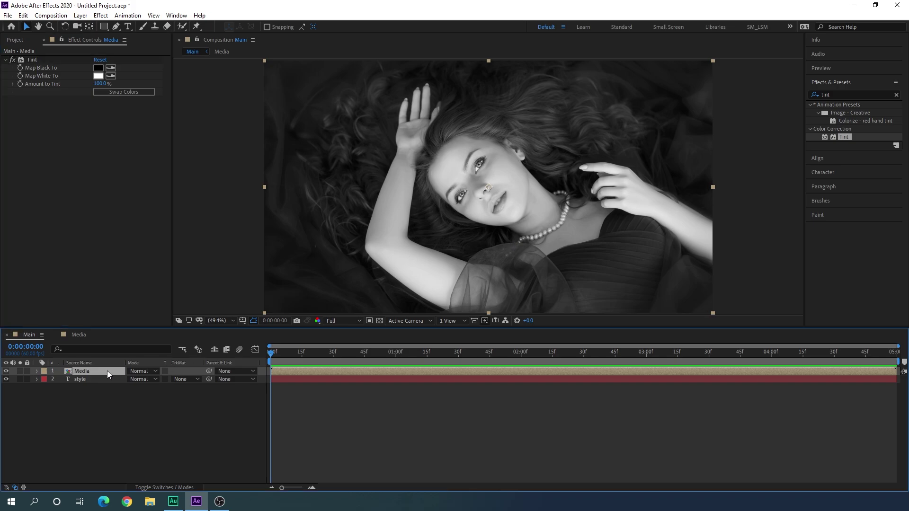
pyautogui.press('s')
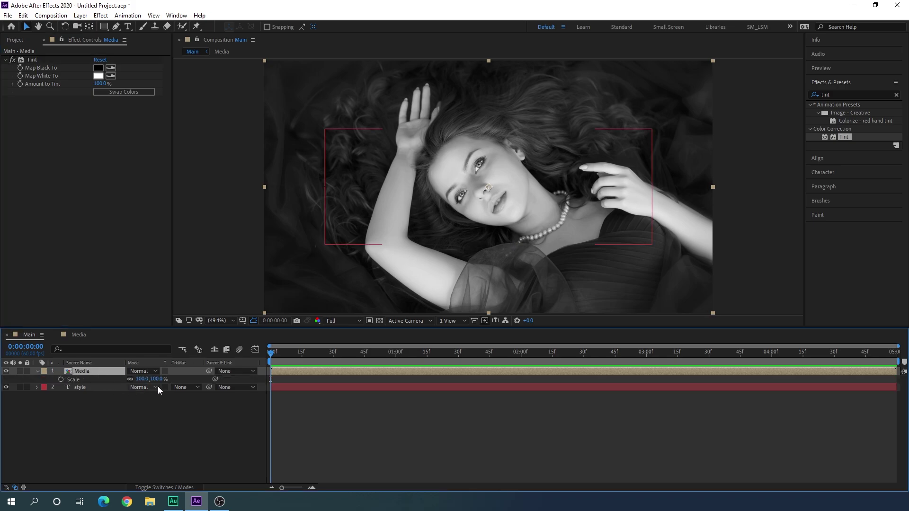
pyautogui.moveTo(156, 379); pyautogui.dragTo(156, 383)
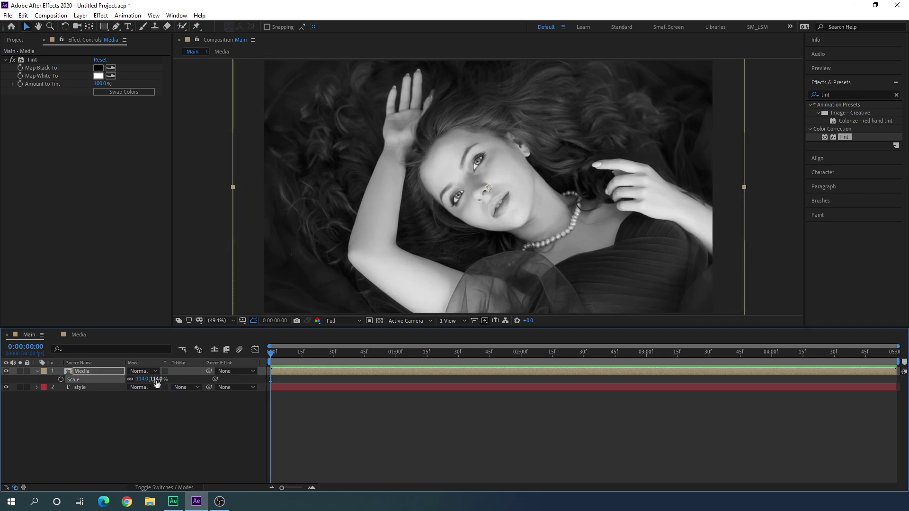
pyautogui.click(156, 380)
pyautogui.write('120')
pyautogui.press('Return')
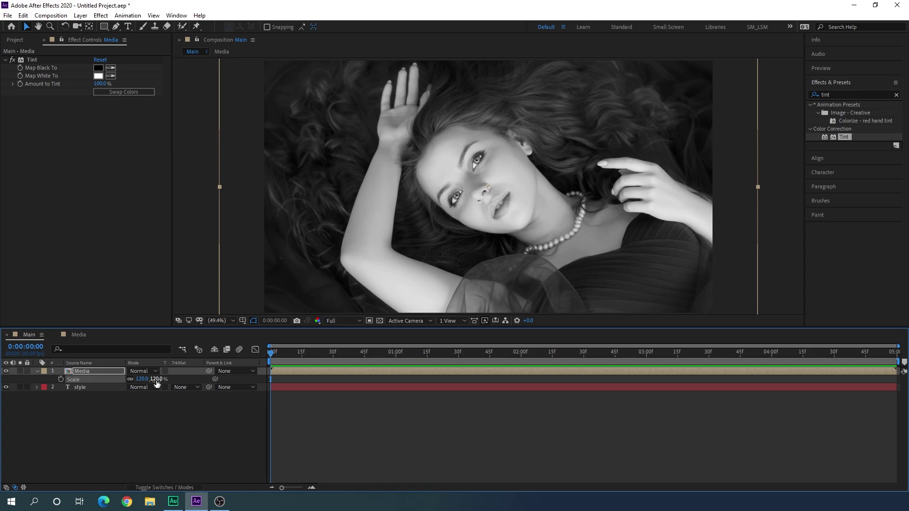
# - Add a position keyframe to the Media layer at the start of the composition with the horizontal position at 1119
pyautogui.click(106, 372)
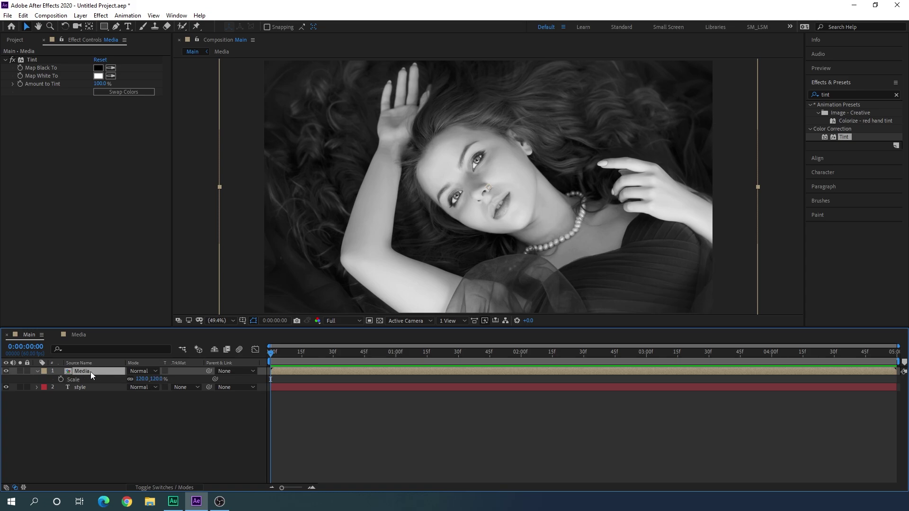
pyautogui.press('p')
pyautogui.click(61, 380)
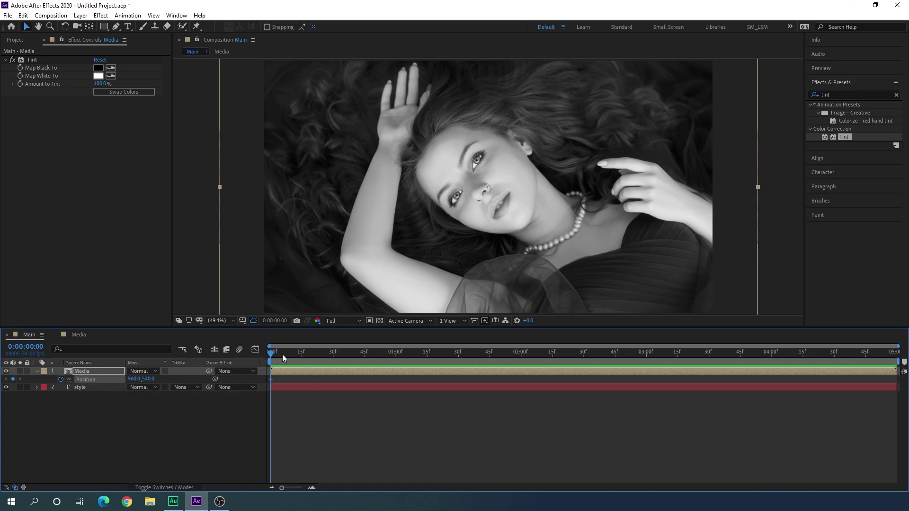
pyautogui.moveTo(132, 380); pyautogui.dragTo(206, 379)
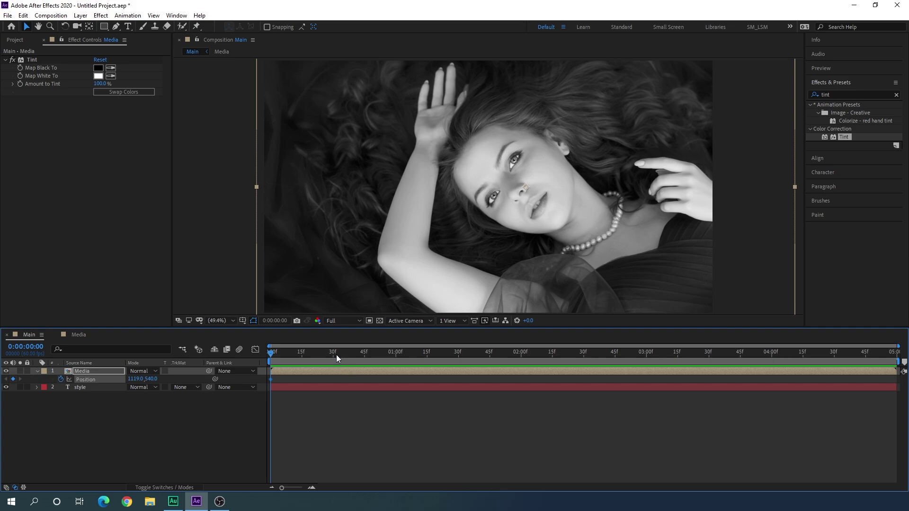
# - Keyframe the Media layer farther left at 0:00:04:59 and scrub through the resulting slide
pyautogui.moveTo(336, 356); pyautogui.dragTo(895, 354)
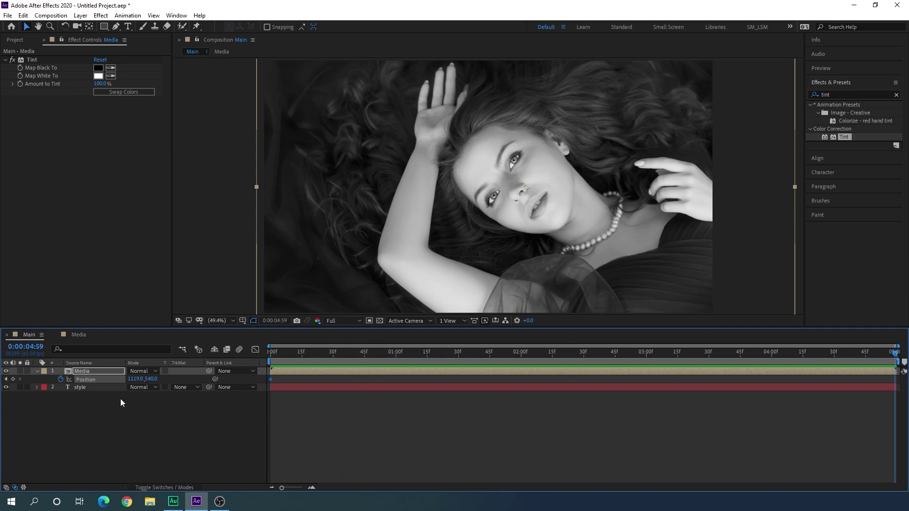
pyautogui.moveTo(134, 379); pyautogui.dragTo(3, 379)
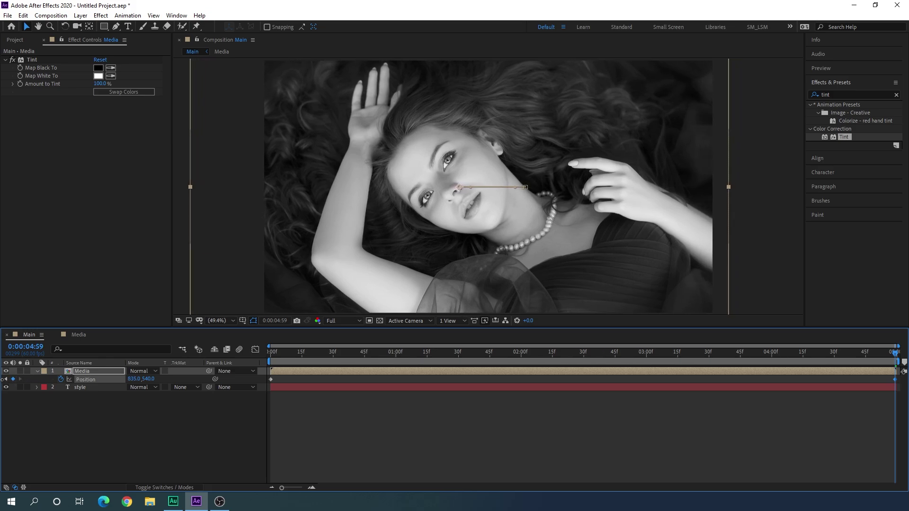
pyautogui.moveTo(133, 380); pyautogui.dragTo(122, 382)
pyautogui.moveTo(281, 357); pyautogui.dragTo(626, 368)
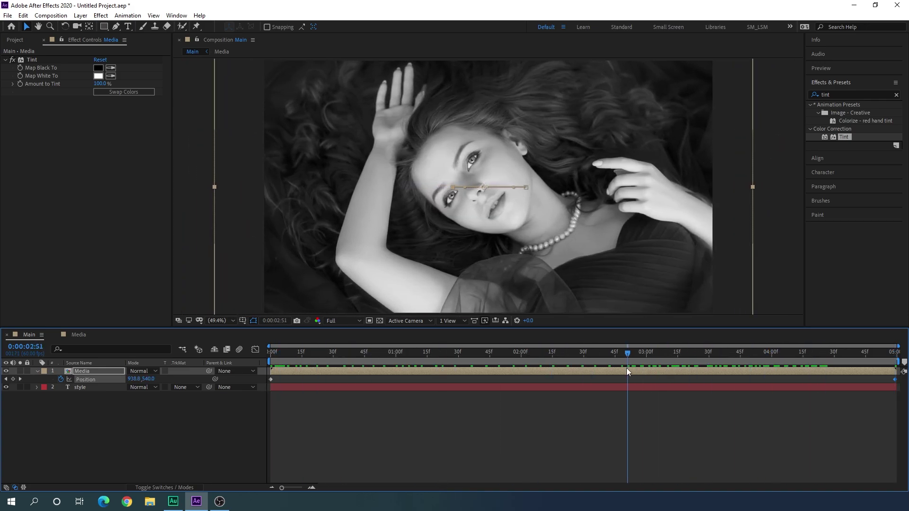
# - Apply Easy Ease to both position keyframes of the Media layer
pyautogui.click(894, 379)
pyautogui.keyDown('shift'); pyautogui.click(271, 379); pyautogui.keyUp('shift')
pyautogui.press('F9')
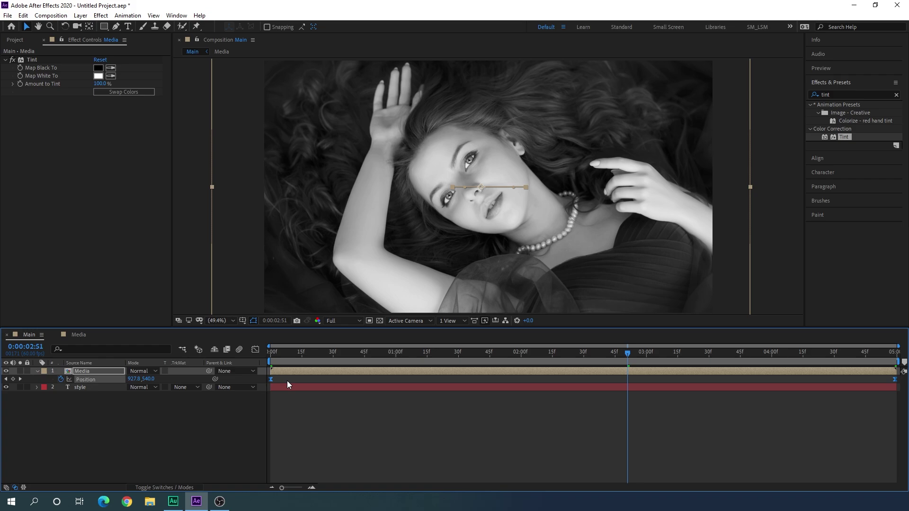
# - Extend the end keyframe's ease handle in the speed graph back to about 2:30 and preview the Media animation from the start
pyautogui.click(256, 350)
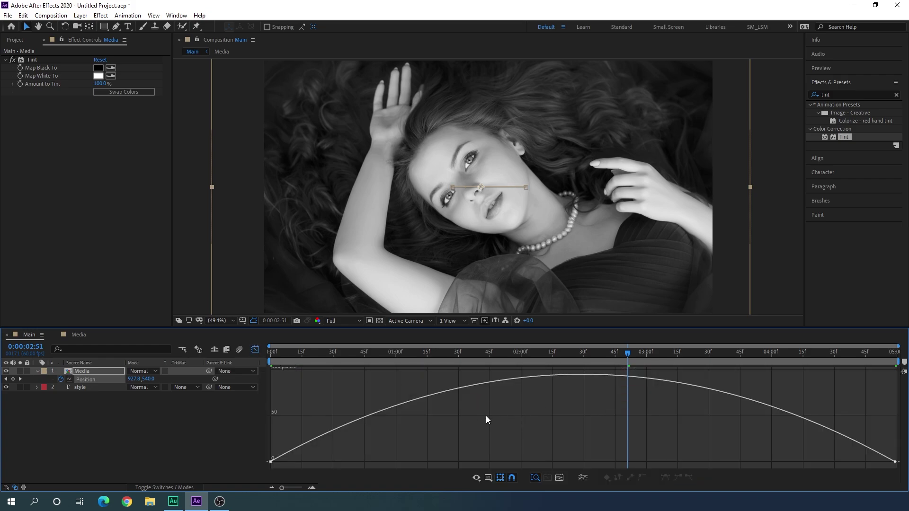
pyautogui.rightClick(452, 416)
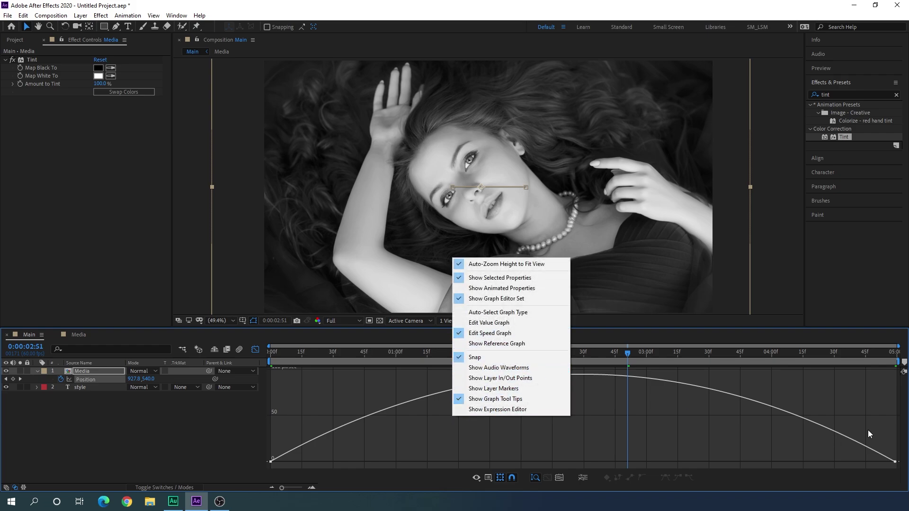
pyautogui.moveTo(868, 430); pyautogui.dragTo(889, 464)
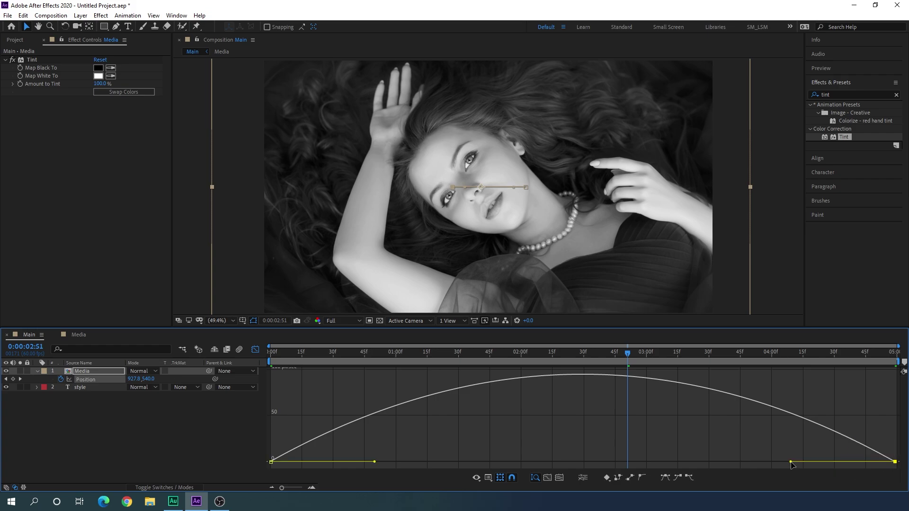
pyautogui.moveTo(791, 462); pyautogui.dragTo(554, 461)
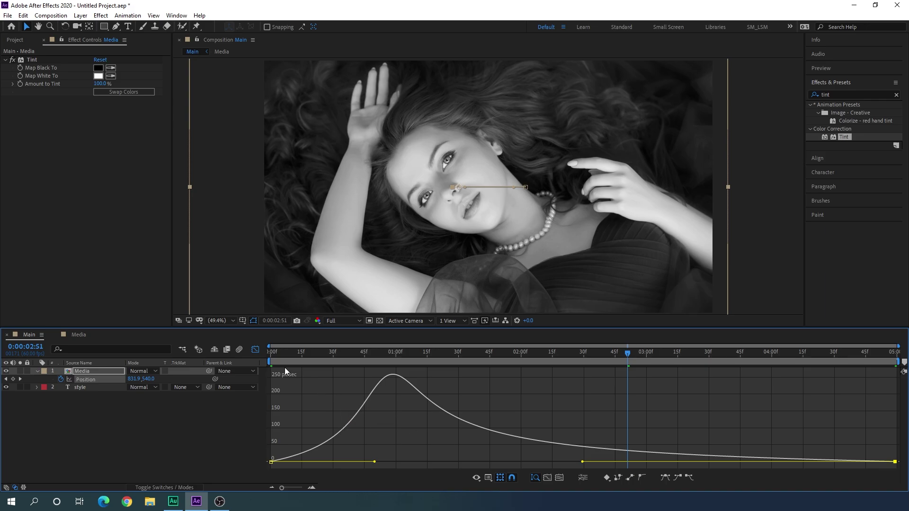
pyautogui.click(257, 353)
pyautogui.press('Home')
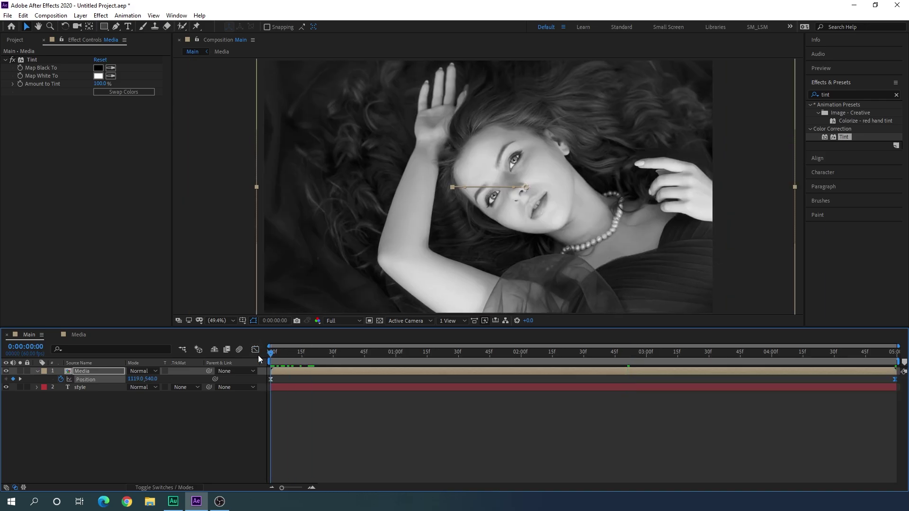
pyautogui.press('space')
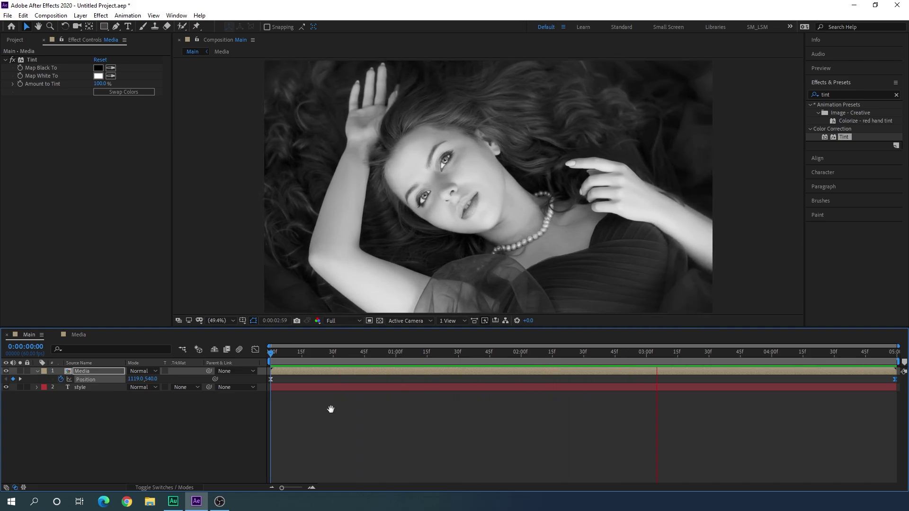
pyautogui.press('space')
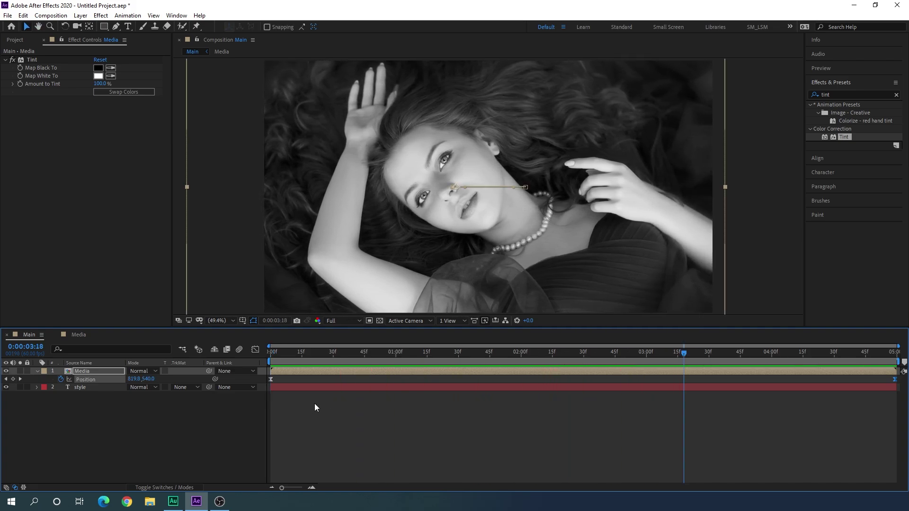
# - Collapse the Media layer's properties and move the style text layer above it in the layer order
pyautogui.click(37, 371)
pyautogui.click(74, 387)
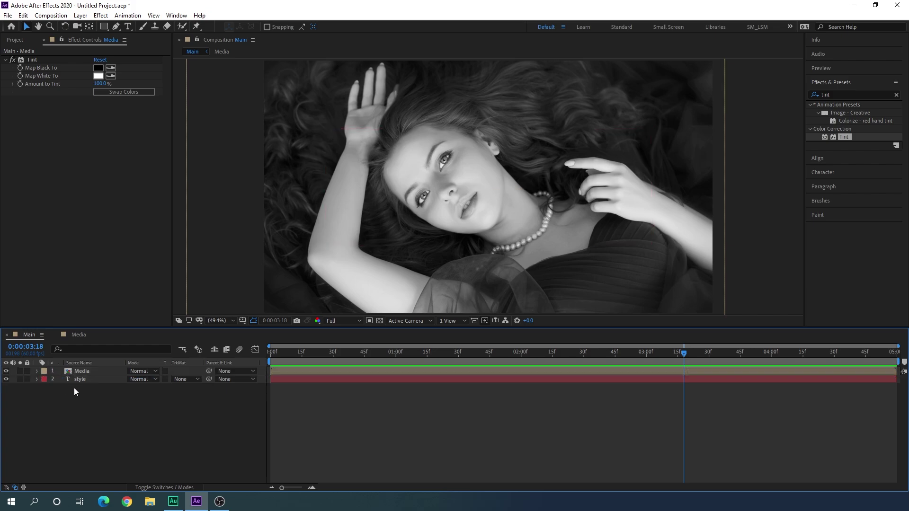
pyautogui.click(81, 382)
pyautogui.click(84, 386)
pyautogui.click(83, 381)
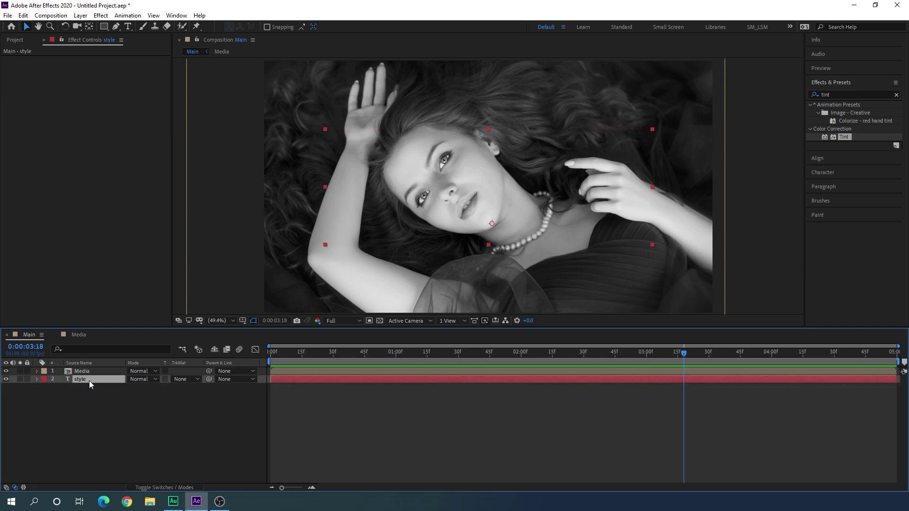
pyautogui.moveTo(89, 379); pyautogui.dragTo(86, 371)
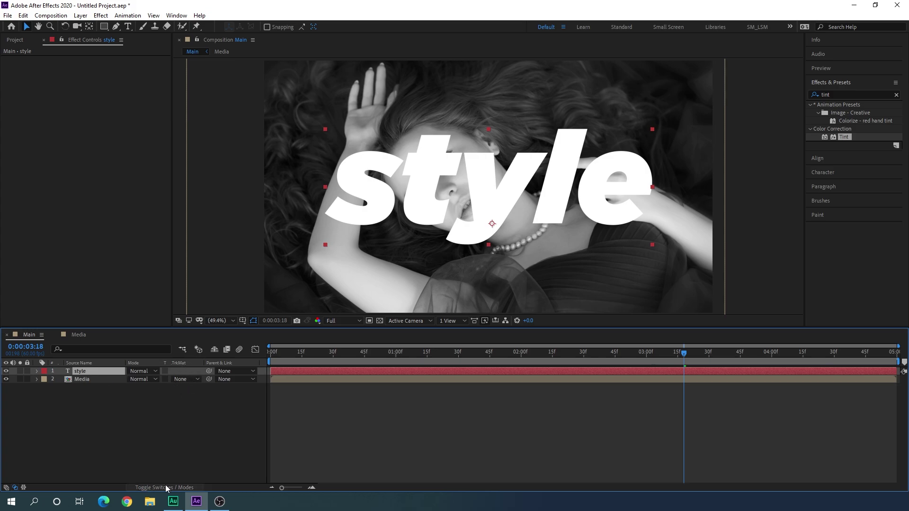
# - Set the Media layer's track matte to Alpha Matte "style" and scrub through the animation inside the letters
pyautogui.click(89, 380)
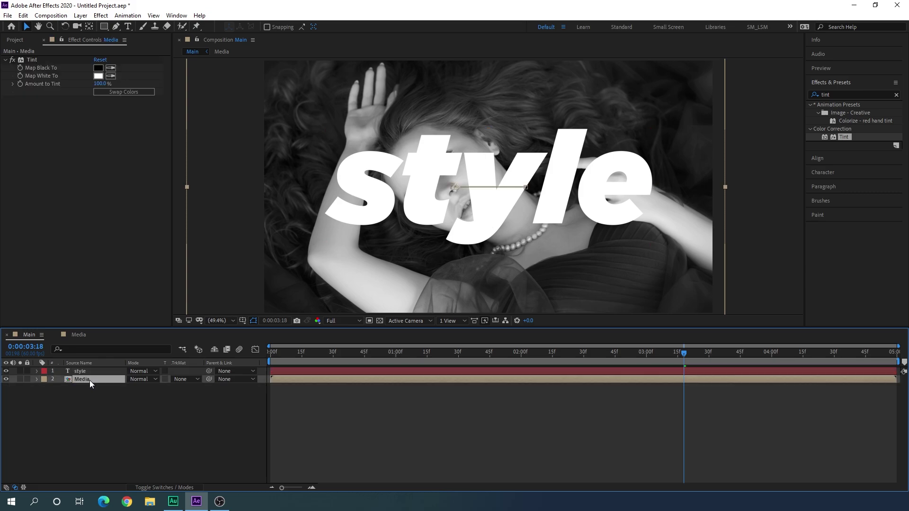
pyautogui.click(178, 378)
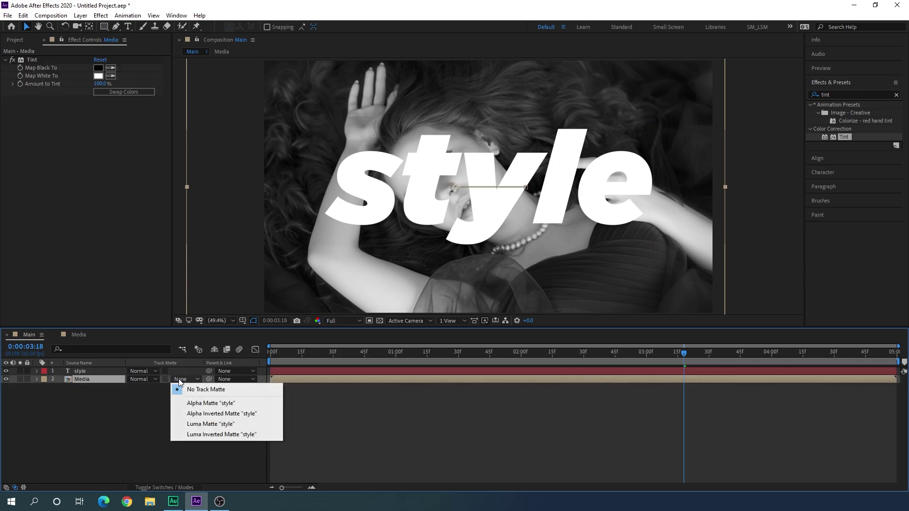
pyautogui.click(185, 403)
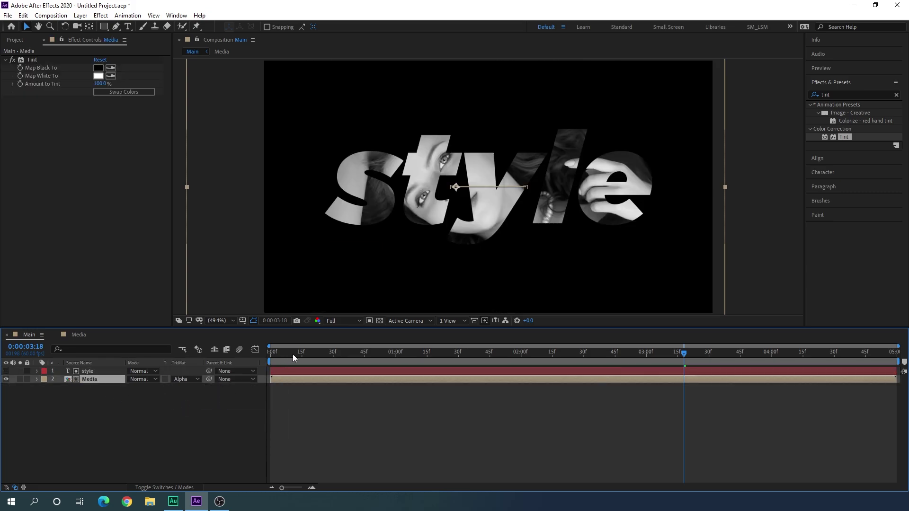
pyautogui.moveTo(292, 354); pyautogui.dragTo(579, 360)
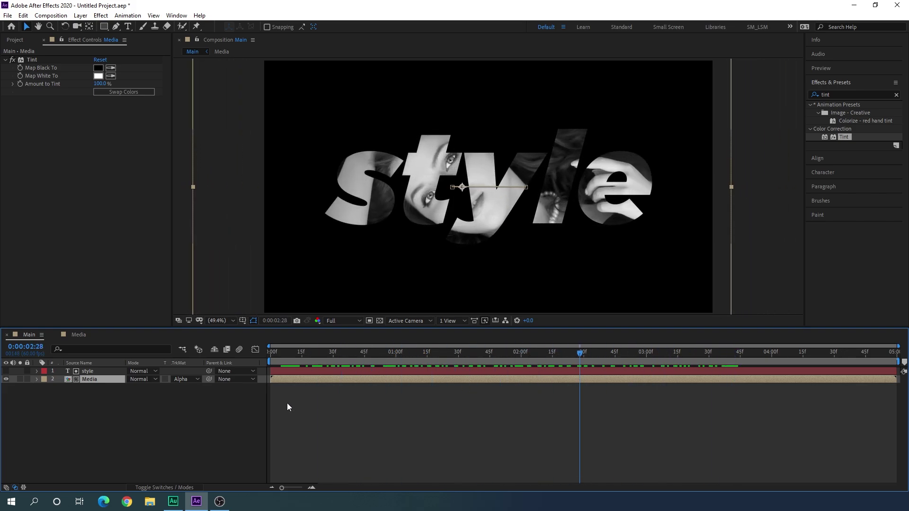
pyautogui.click(142, 407)
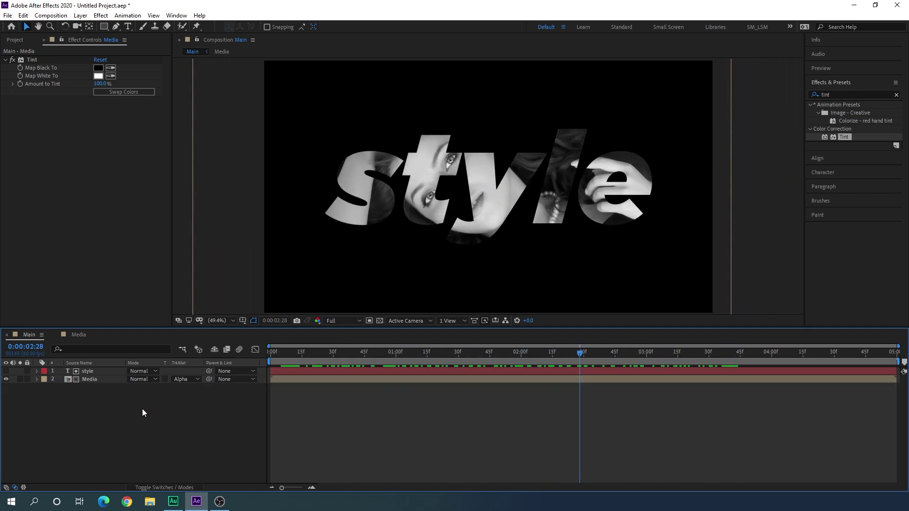
# - Duplicate the style text layer and make the copy visible
pyautogui.click(87, 372)
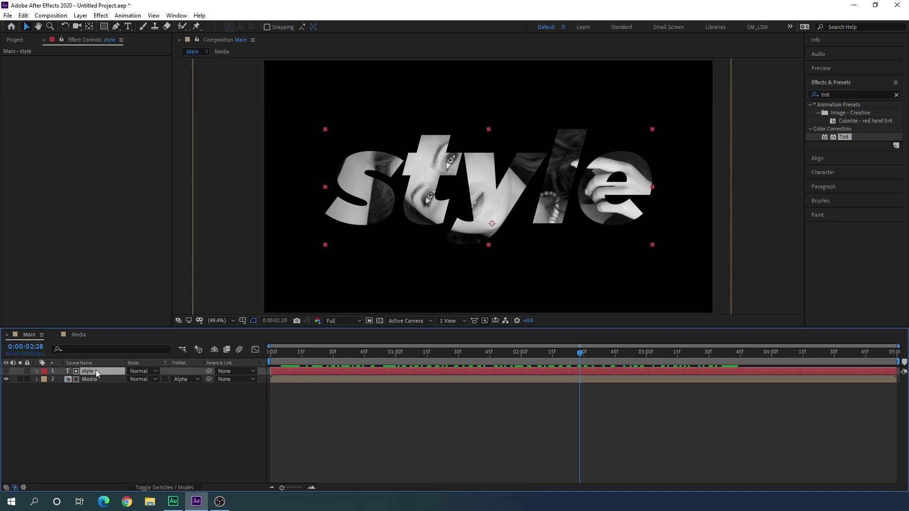
pyautogui.hotkey('ctrl', 'd')
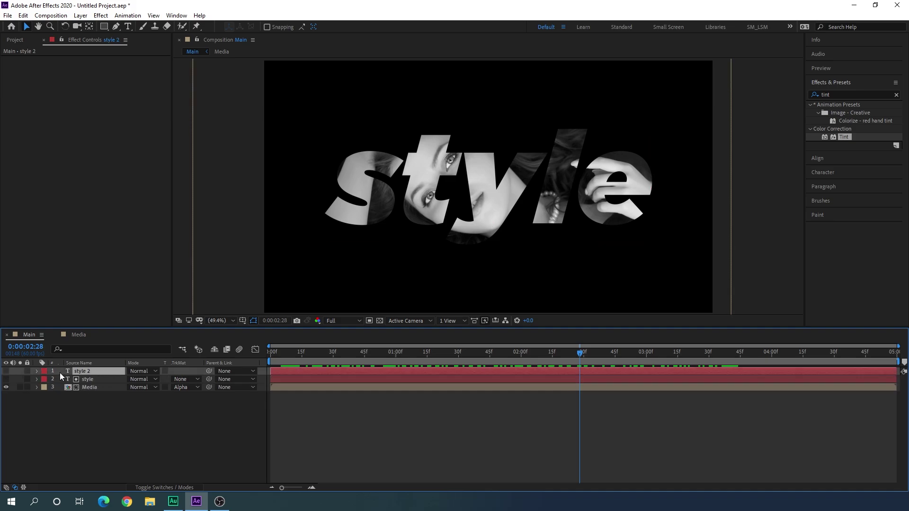
pyautogui.click(7, 371)
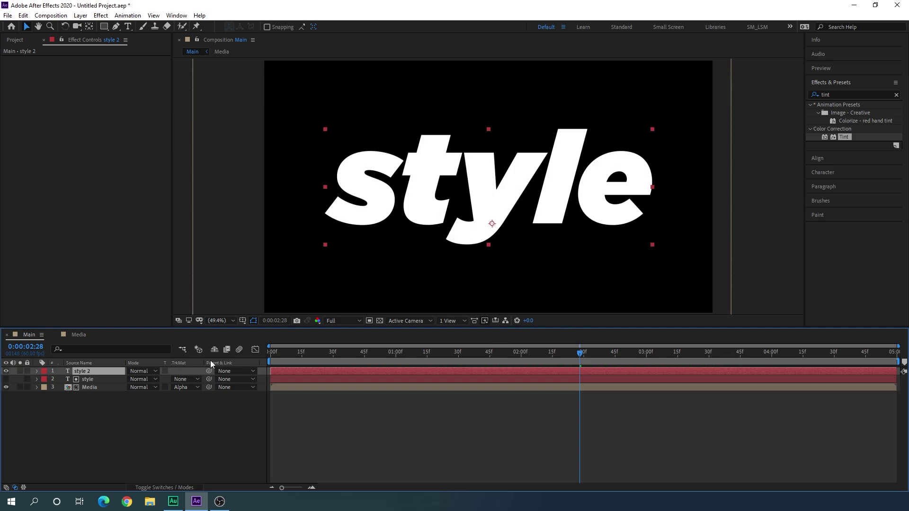
# - Pre-compose the original style matte layer and the Media layer into a new composition named Bold
pyautogui.moveTo(80, 418); pyautogui.dragTo(92, 379)
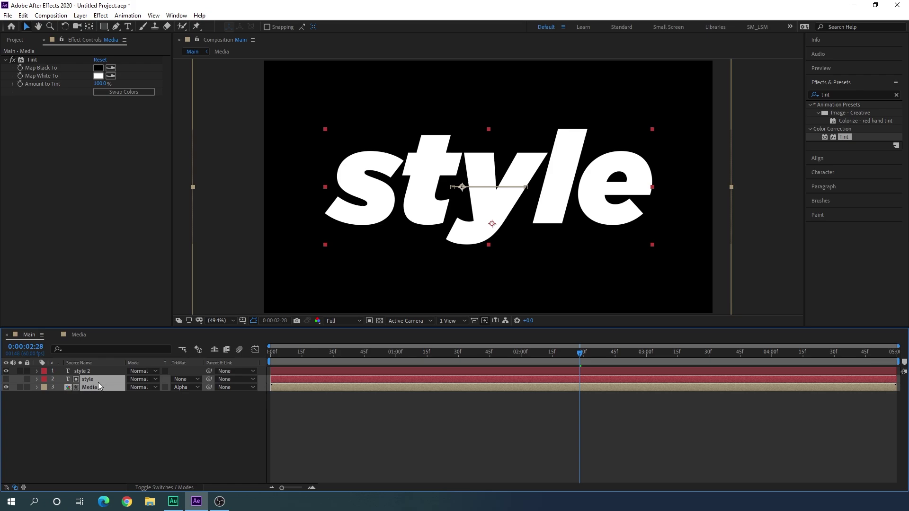
pyautogui.rightClick(98, 383)
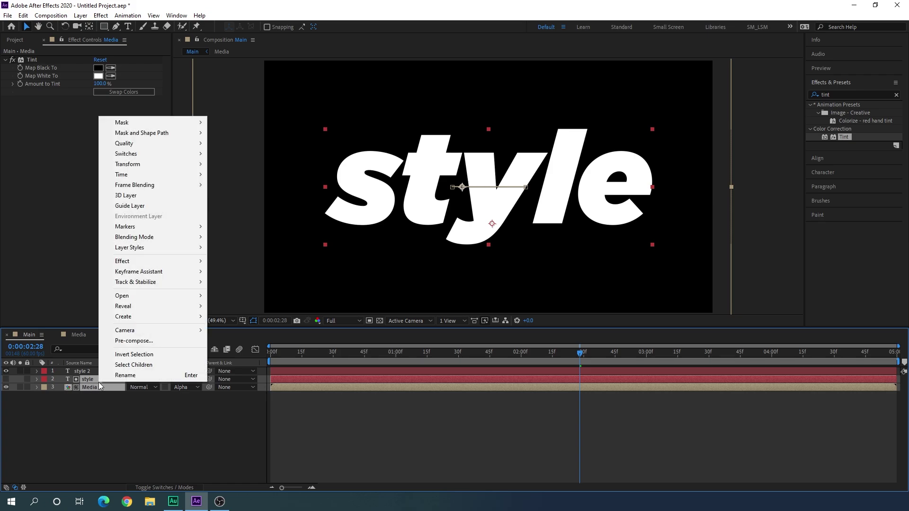
pyautogui.click(135, 341)
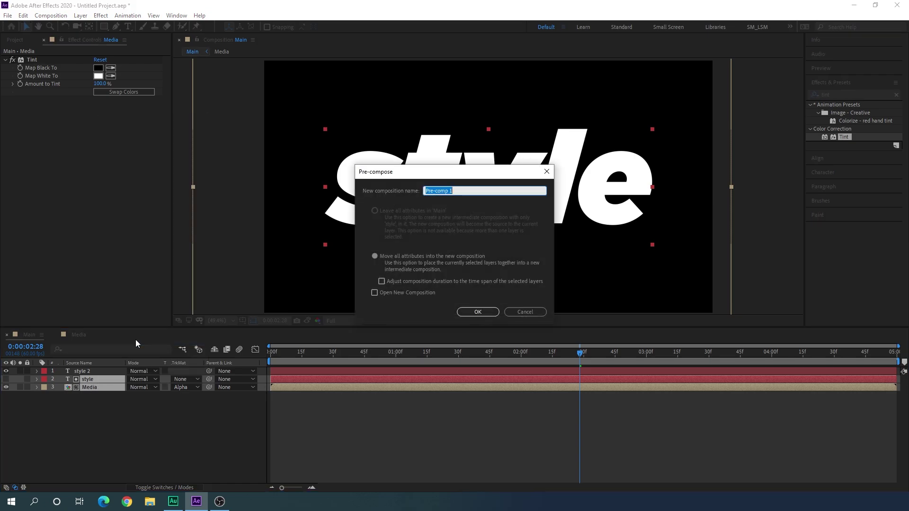
pyautogui.press('BackSpace')
pyautogui.write('Bold')
pyautogui.click(478, 312)
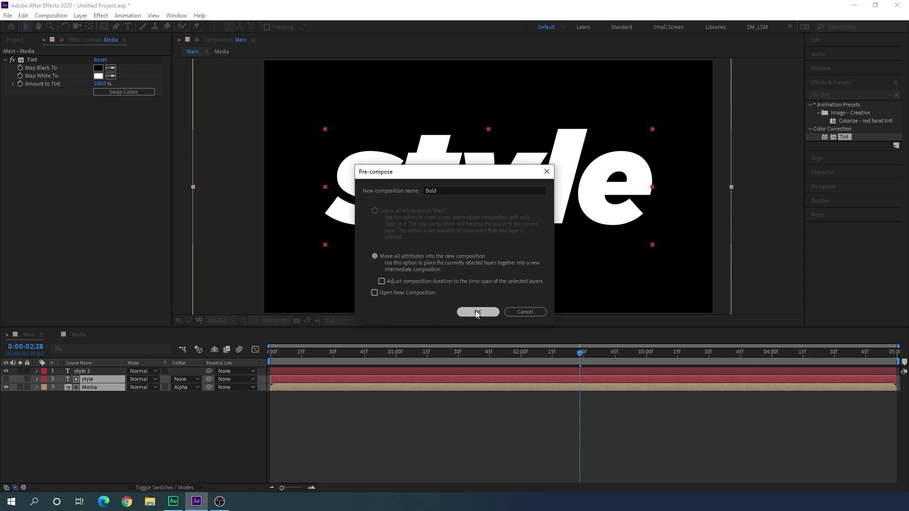
# - Turn the style 2 text into an outline with no fill and a white 3 px stroke
pyautogui.click(84, 372)
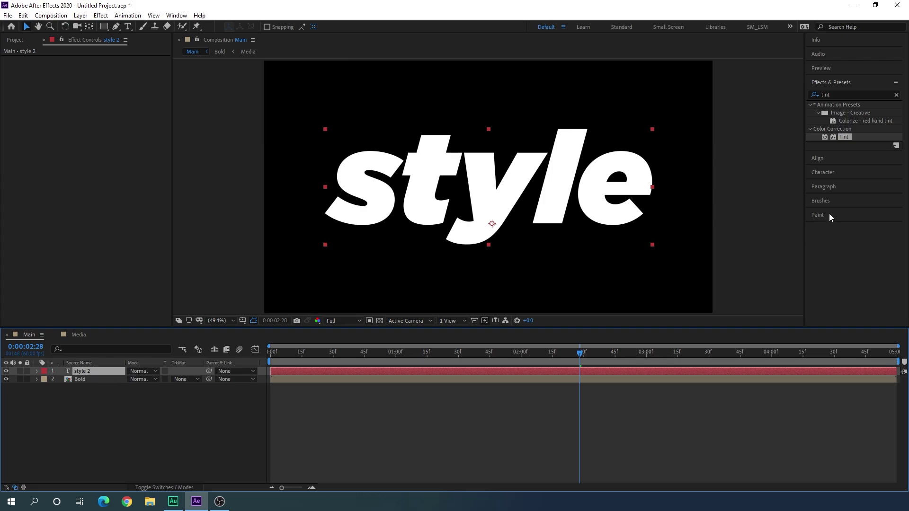
pyautogui.click(824, 173)
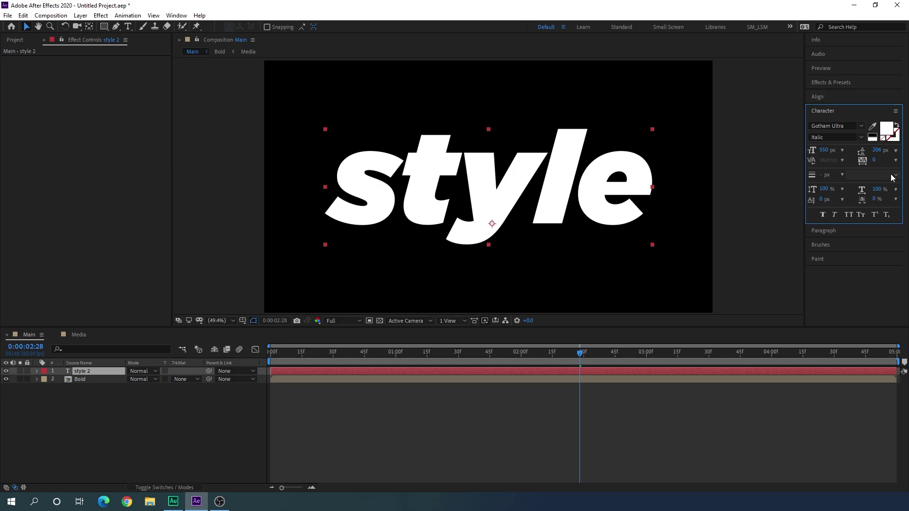
pyautogui.click(883, 141)
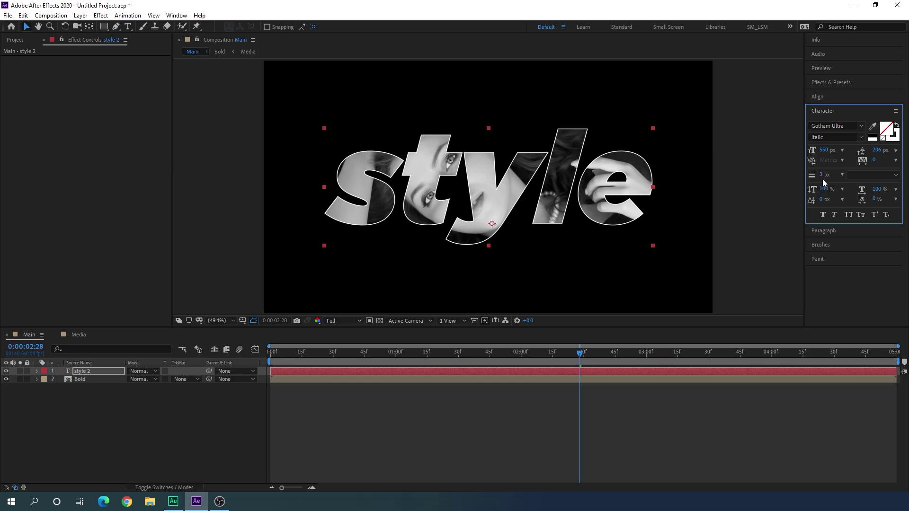
pyautogui.moveTo(822, 179); pyautogui.dragTo(823, 180)
pyautogui.click(823, 178)
pyautogui.press('Return')
# - Nudge the style 2 outline 10 px down and 10 px right, and scrub through the animation
pyautogui.click(100, 371)
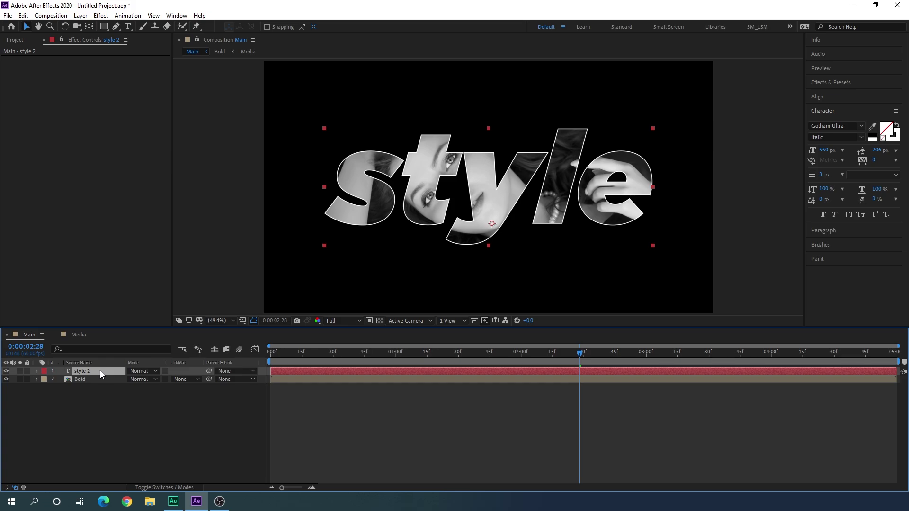
pyautogui.hotkey('shift', 'Down')
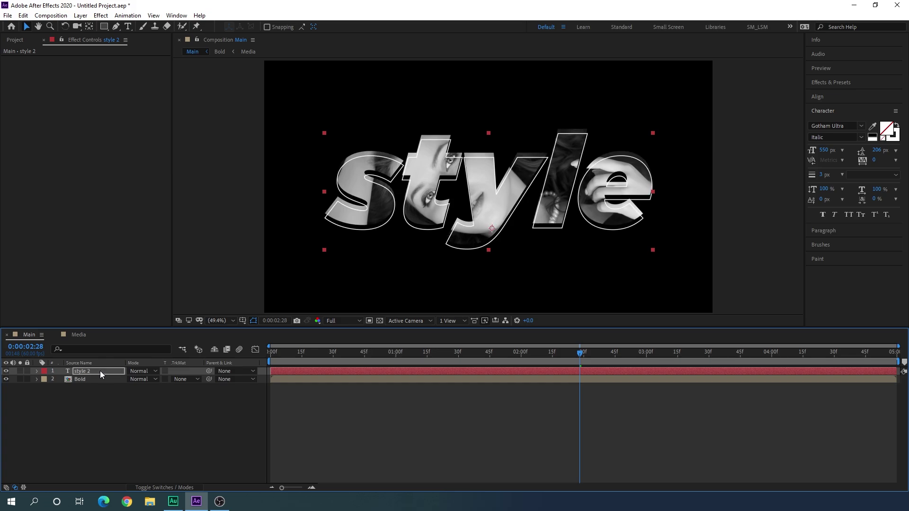
pyautogui.hotkey('shift', 'Right')
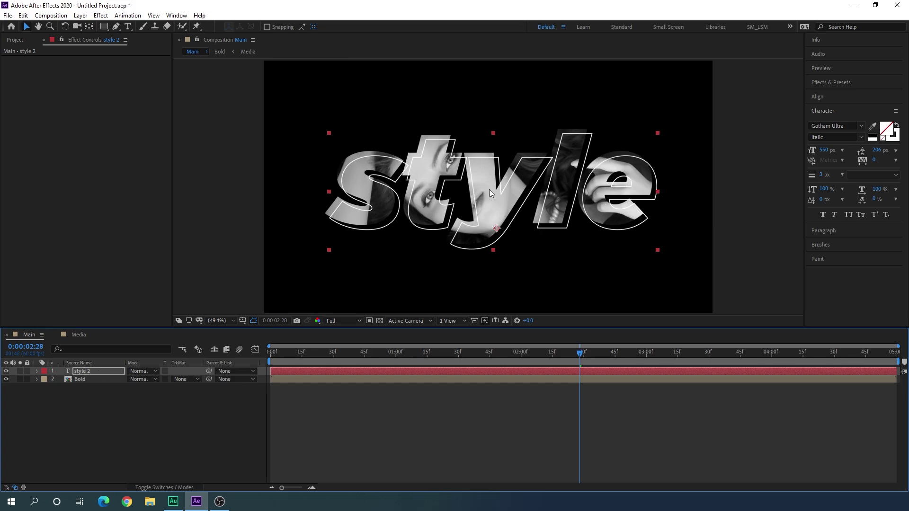
pyautogui.click(124, 401)
pyautogui.moveTo(316, 363); pyautogui.dragTo(509, 363)
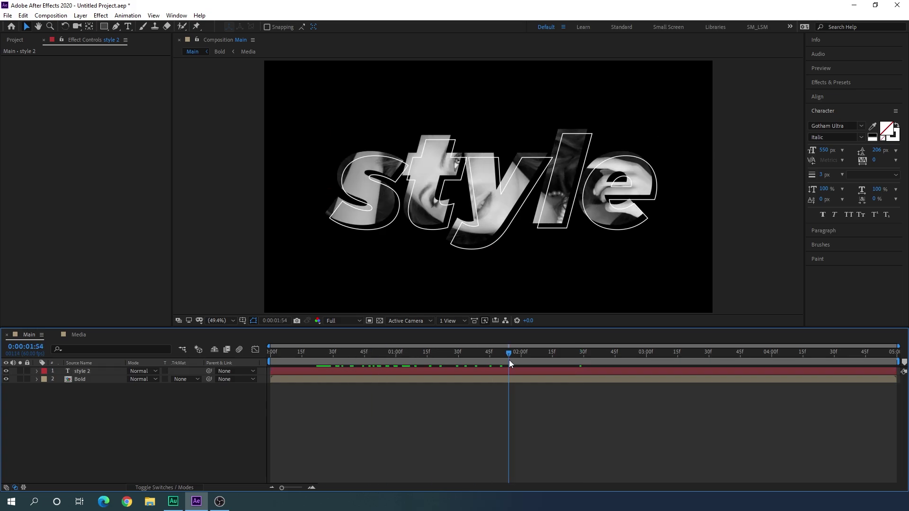
# - Draw a black rectangle about 829 by 128 px across the middle of the word and rename its layer Rectangle
pyautogui.click(103, 26)
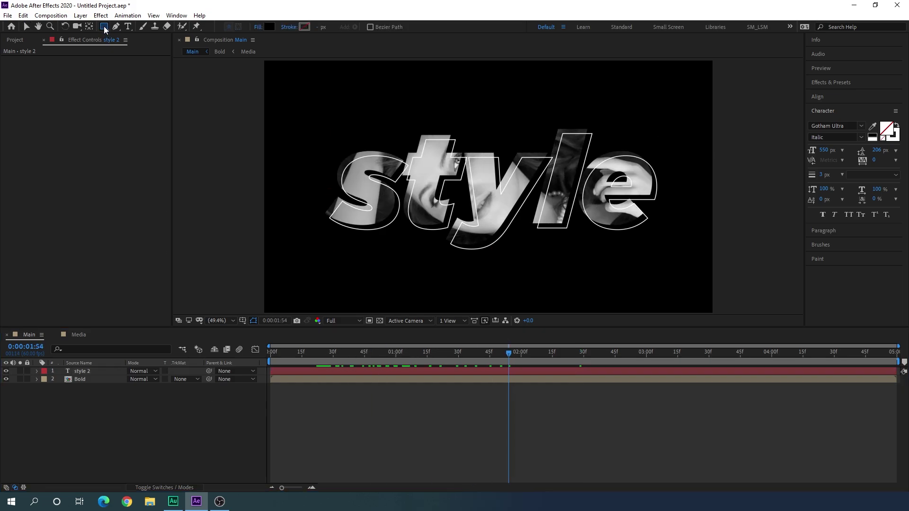
pyautogui.moveTo(407, 177); pyautogui.dragTo(600, 206)
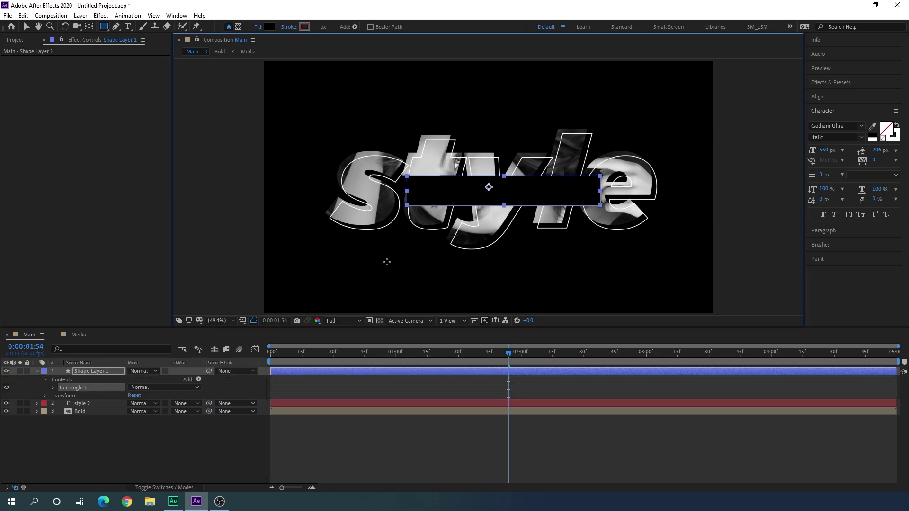
pyautogui.rightClick(93, 371)
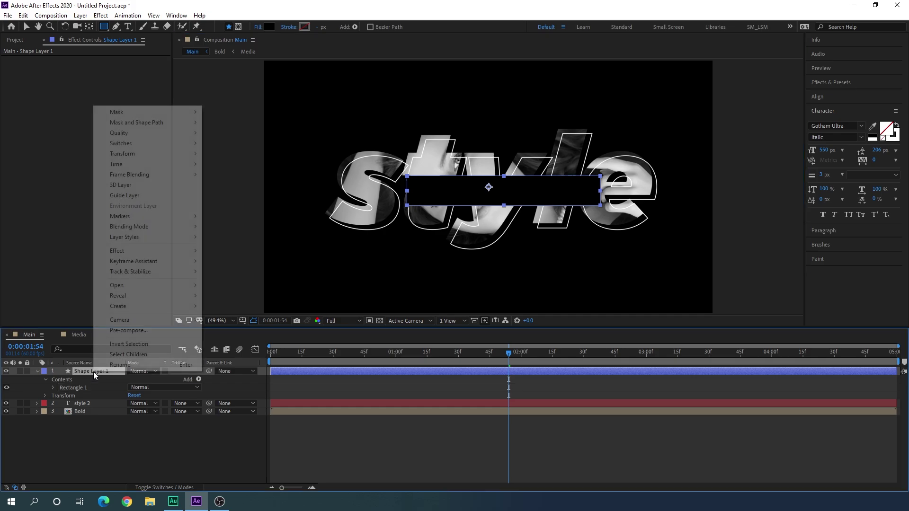
pyautogui.click(119, 365)
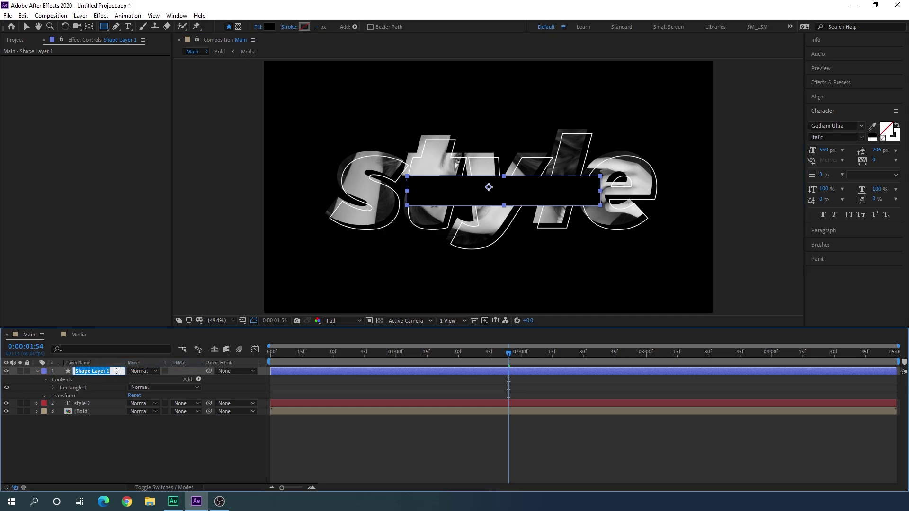
pyautogui.press('BackSpace')
pyautogui.write('Rectangle')
pyautogui.click(106, 426)
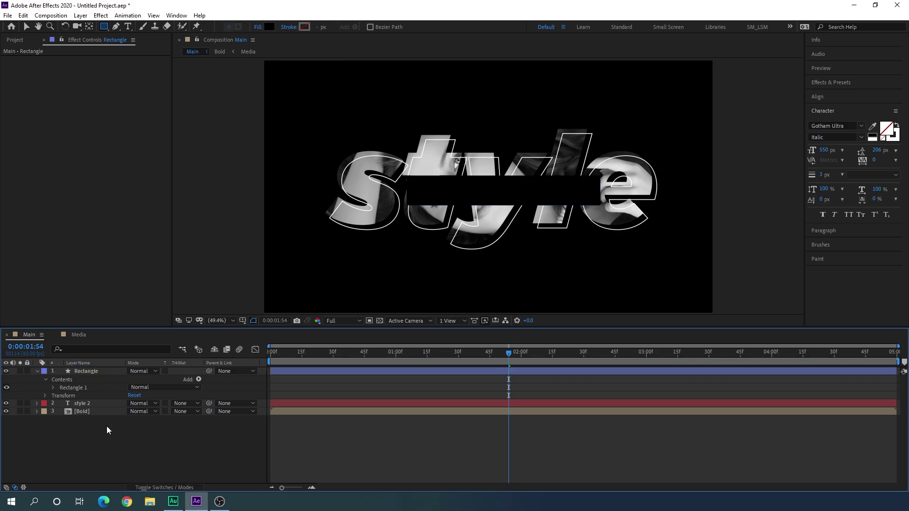
# - Unlink the rectangle path's size proportions, set the size to 800 by 140, and collapse the layer's properties
pyautogui.click(53, 388)
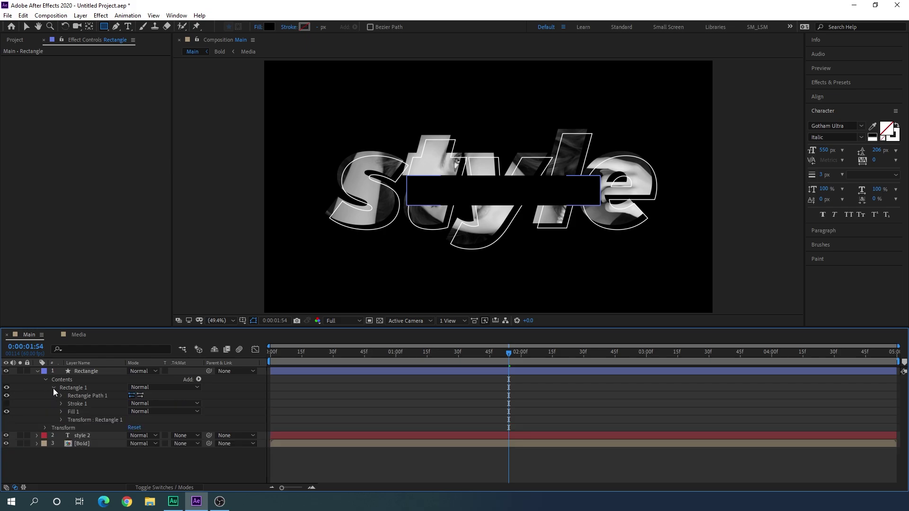
pyautogui.click(61, 396)
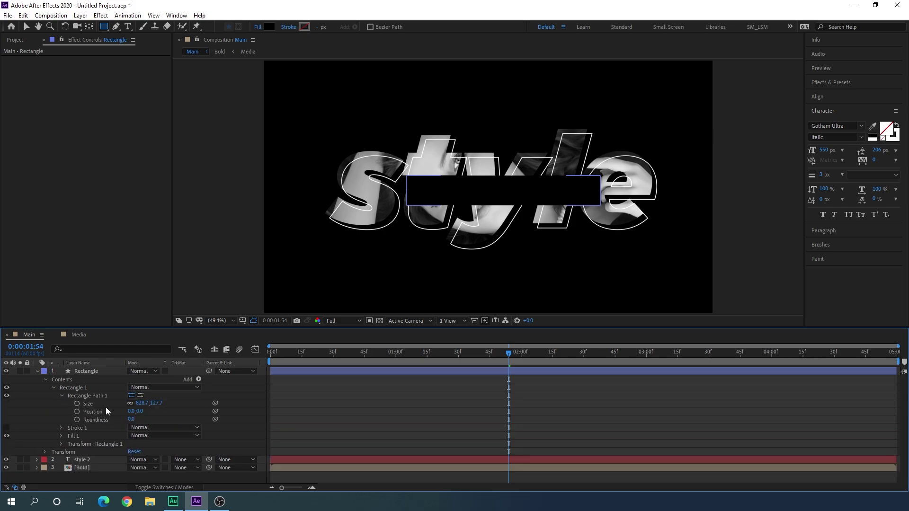
pyautogui.click(141, 403)
pyautogui.click(157, 405)
pyautogui.click(140, 403)
pyautogui.write('800')
pyautogui.press('Return')
pyautogui.moveTo(156, 404); pyautogui.dragTo(162, 403)
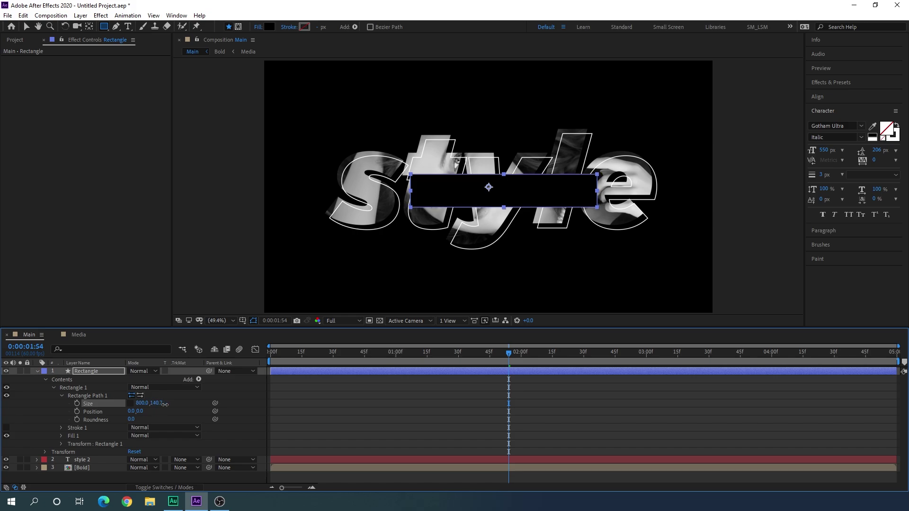
pyautogui.click(167, 404)
pyautogui.write('140')
pyautogui.press('Return')
pyautogui.click(37, 371)
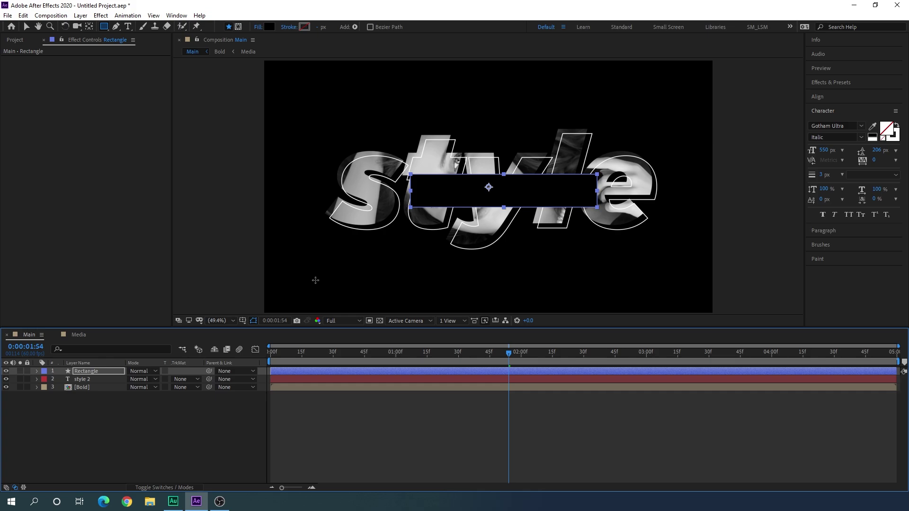
# - Center the Rectangle layer's anchor point in its shape and align the layer horizontally and vertically to the composition's center
pyautogui.click(92, 371)
pyautogui.click(89, 28)
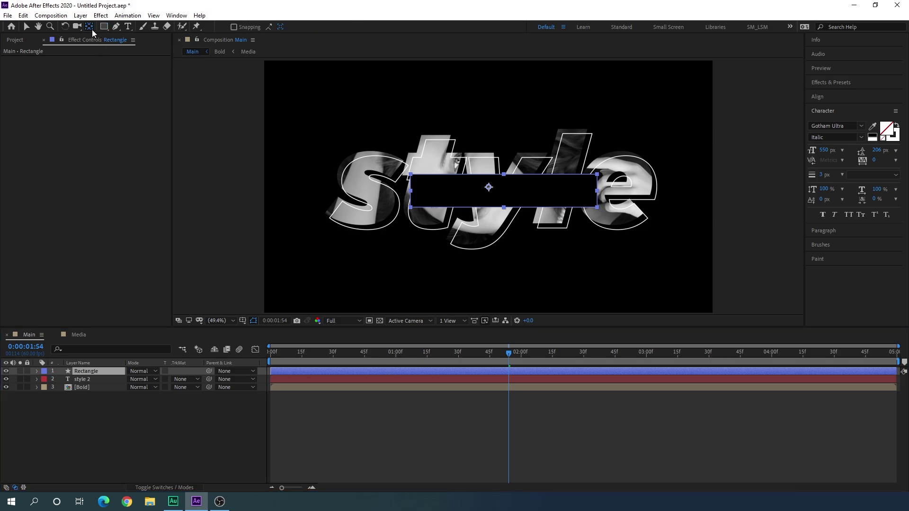
pyautogui.hotkey('ctrl', 'alt', 'Home')
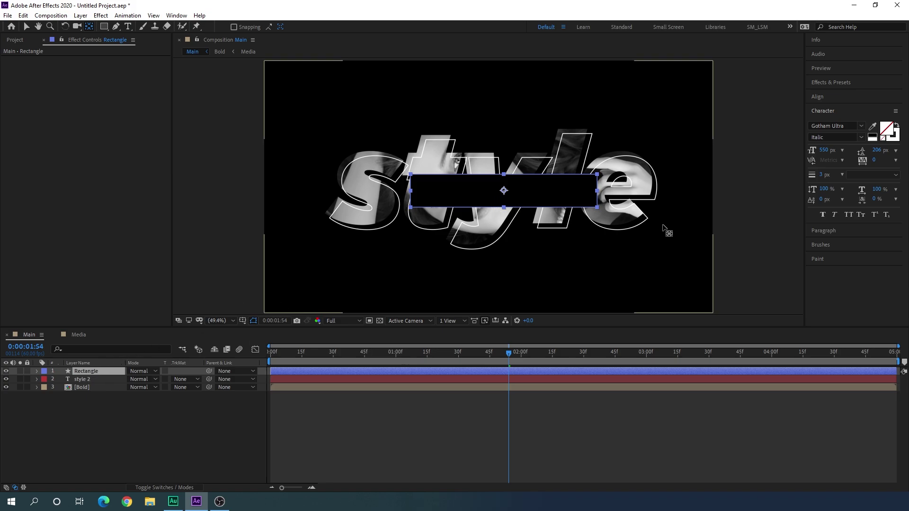
pyautogui.click(817, 96)
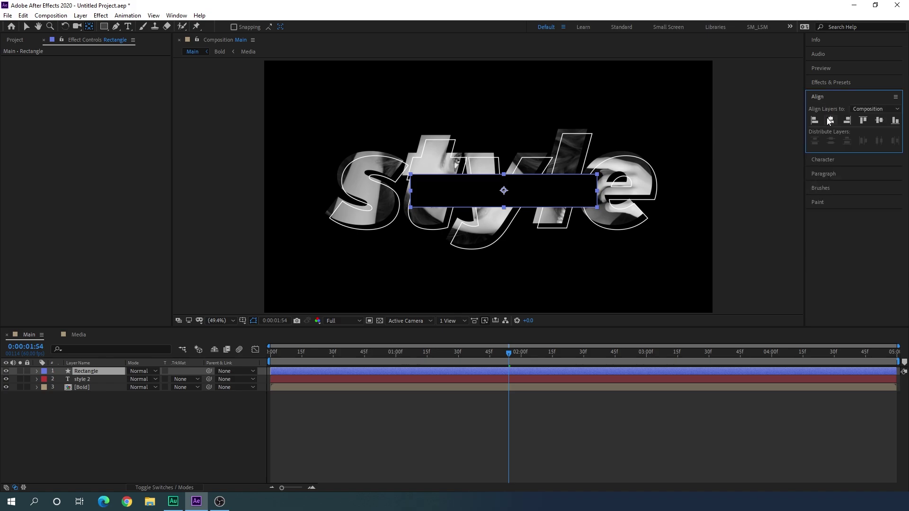
pyautogui.click(830, 121)
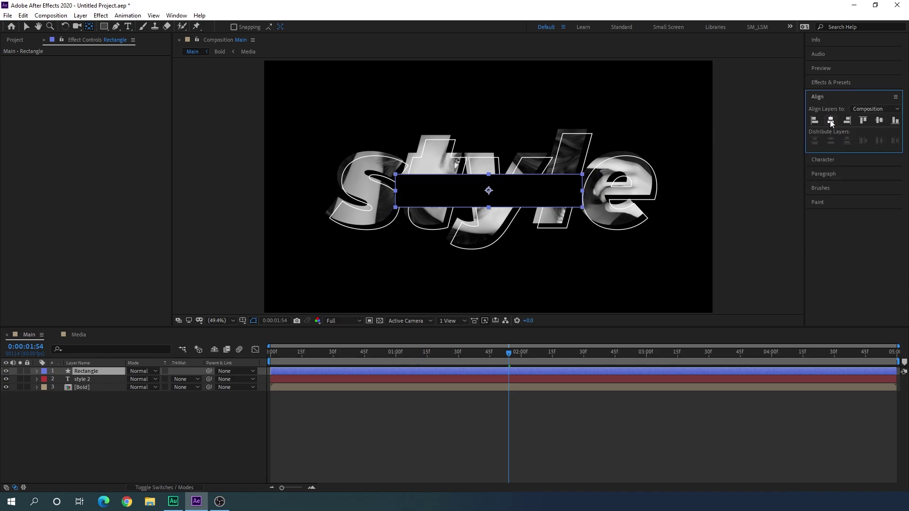
pyautogui.click(878, 121)
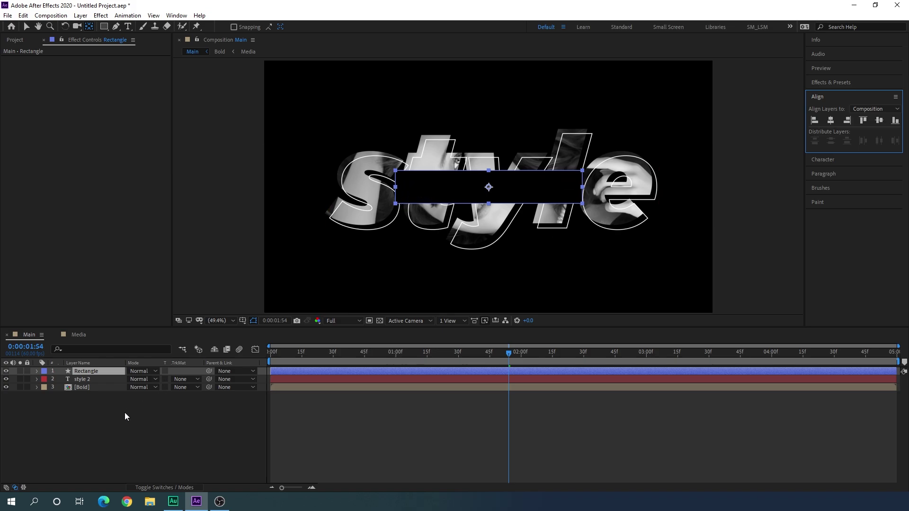
pyautogui.click(125, 413)
# - Add a text layer reading "STYLE" below the large word and give it a white fill with no stroke
pyautogui.click(127, 26)
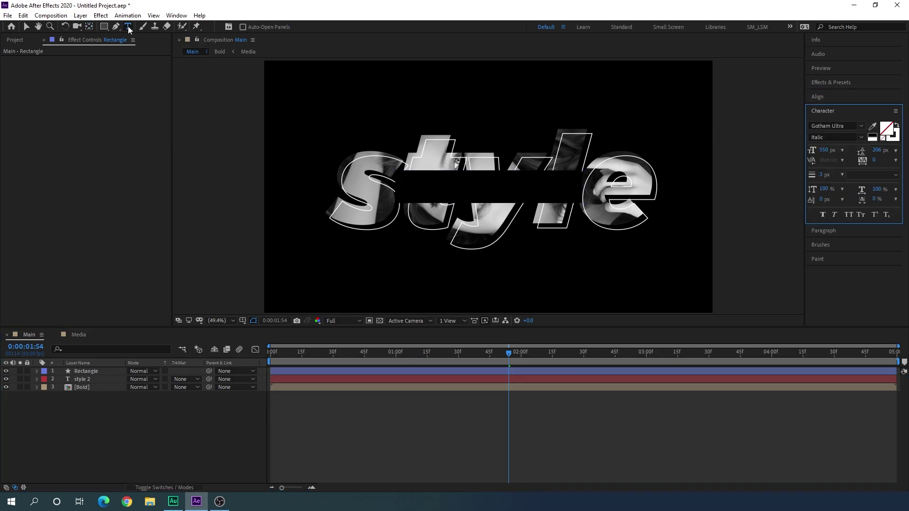
pyautogui.click(347, 287)
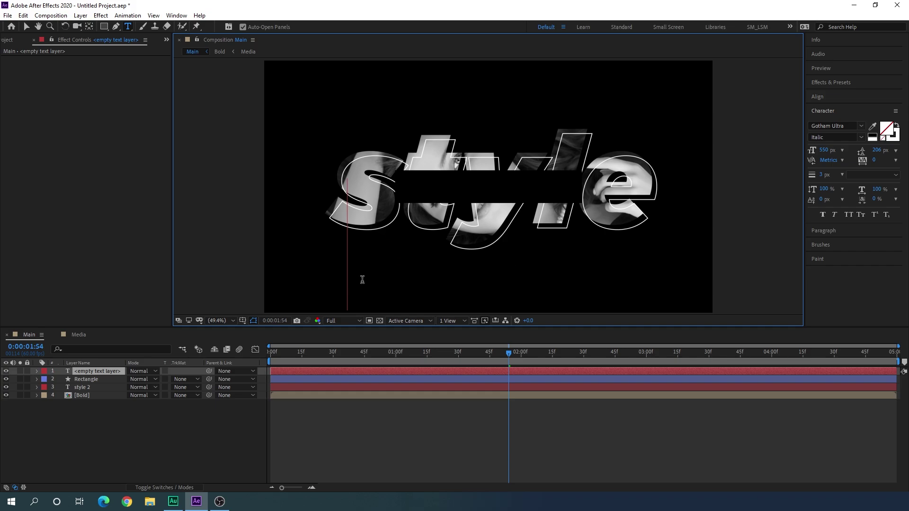
pyautogui.write('STYLE')
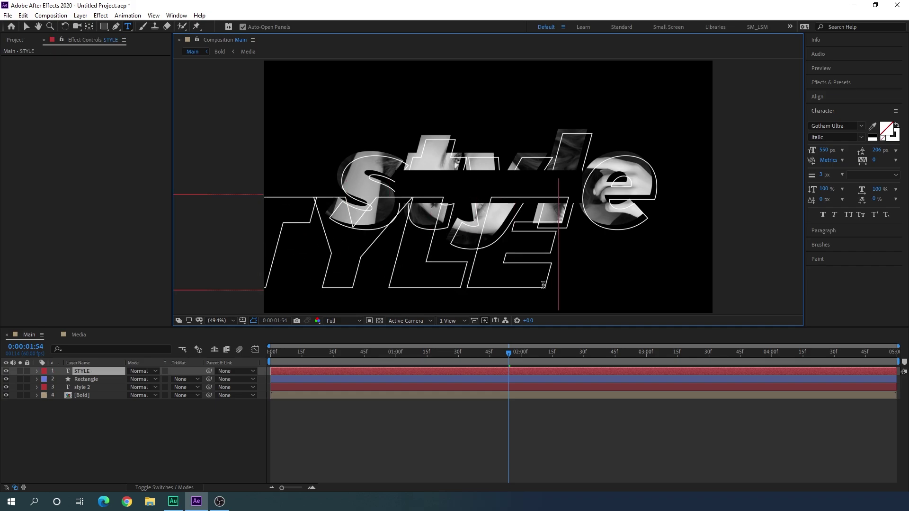
pyautogui.hotkey('ctrl', 'a')
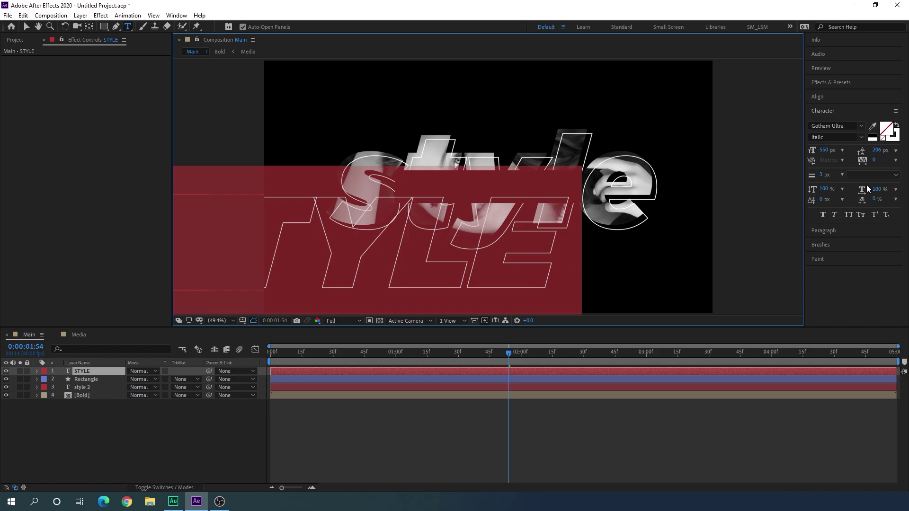
pyautogui.click(883, 141)
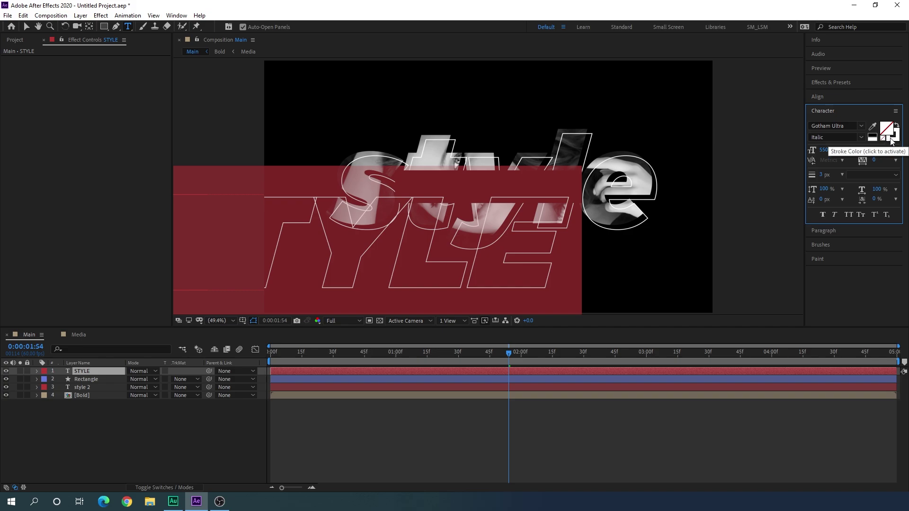
pyautogui.click(891, 140)
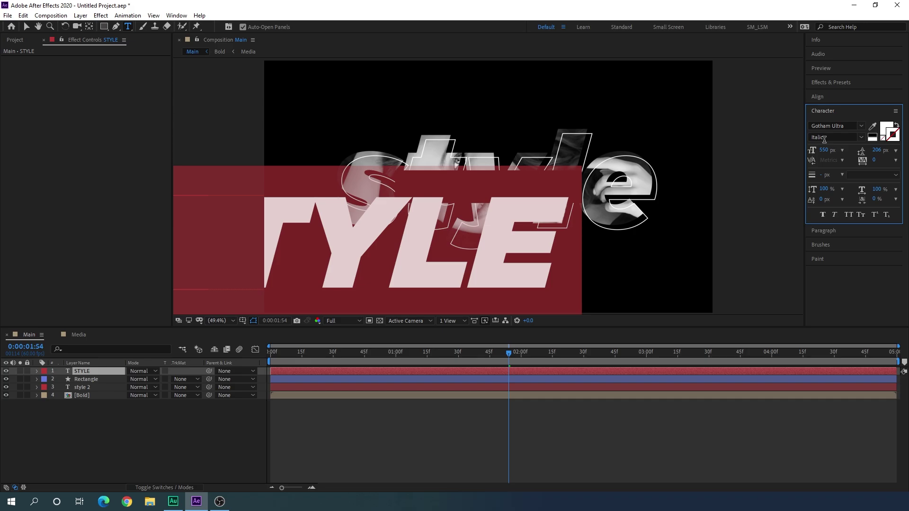
# - Set the STYLE text's font to Gotham Bold and its size to 130 px
pyautogui.click(861, 126)
pyautogui.scroll(2, 807, 218)
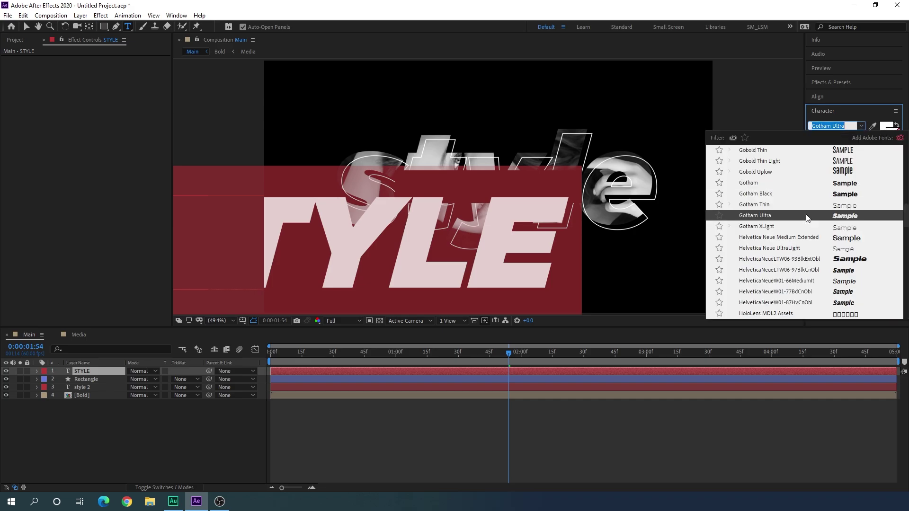
pyautogui.scroll(1, 807, 218)
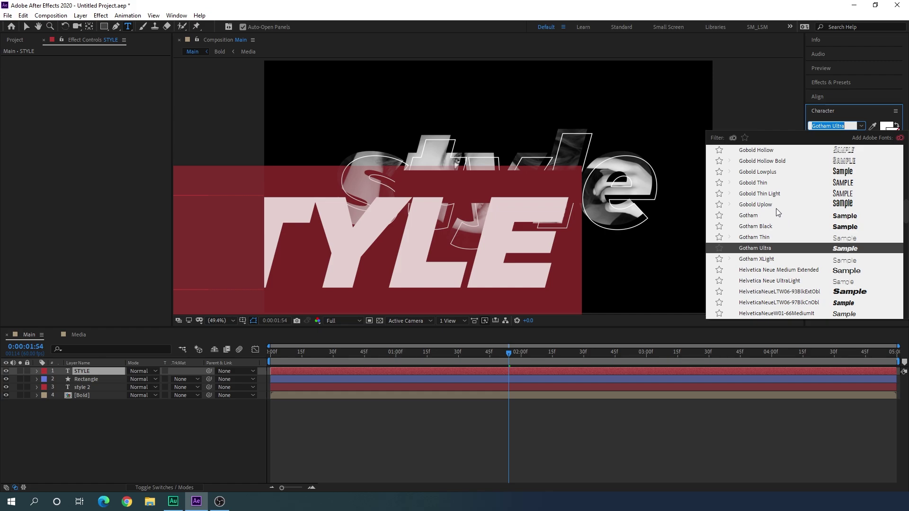
pyautogui.click(753, 216)
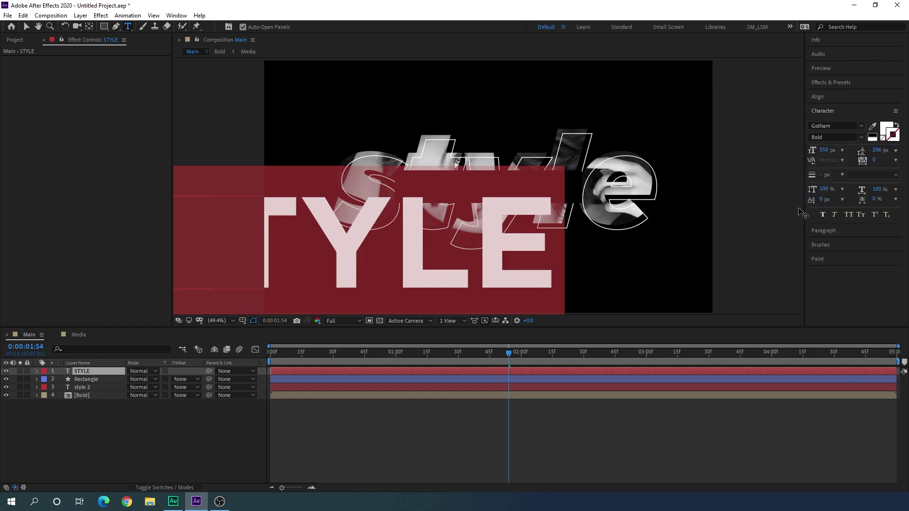
pyautogui.moveTo(824, 154); pyautogui.dragTo(674, 205)
pyautogui.click(823, 151)
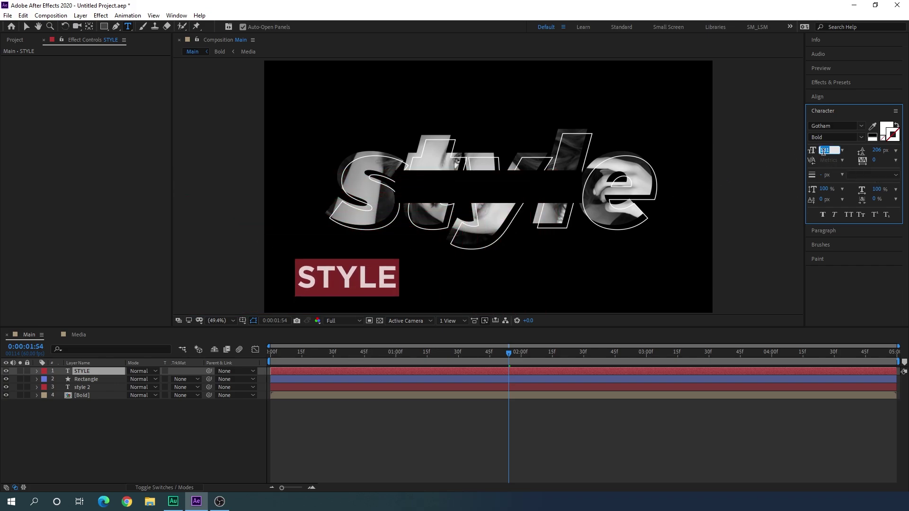
pyautogui.write('130')
pyautogui.press('Return')
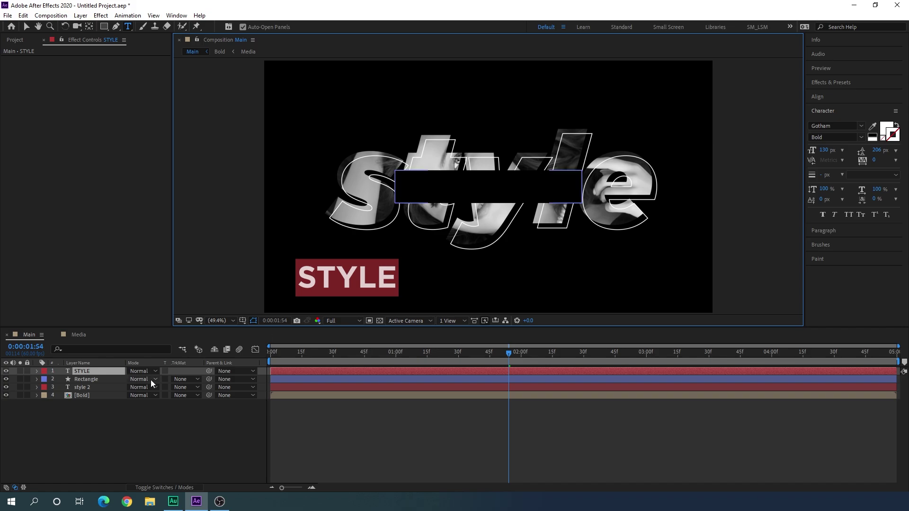
# - Align the STYLE text layer horizontally and vertically to the composition's center and return to the Selection tool
pyautogui.click(95, 374)
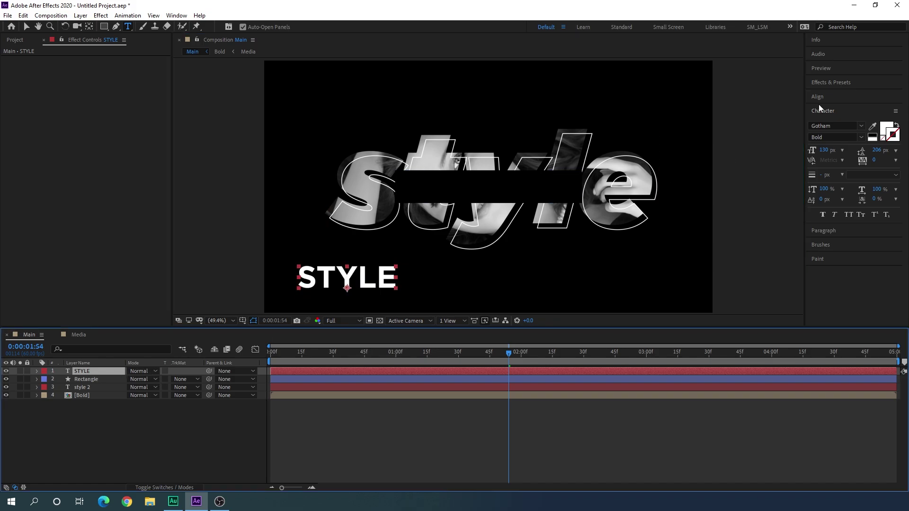
pyautogui.click(836, 97)
pyautogui.click(830, 121)
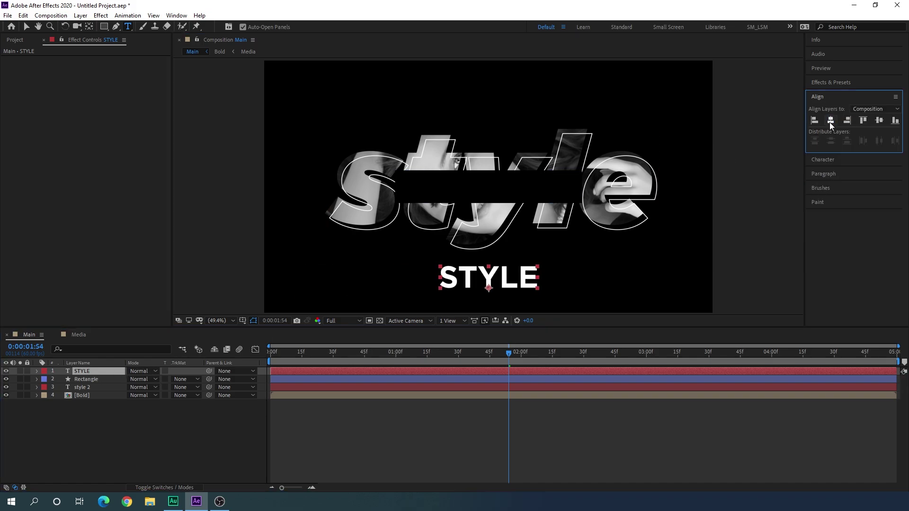
pyautogui.click(878, 121)
pyautogui.click(26, 26)
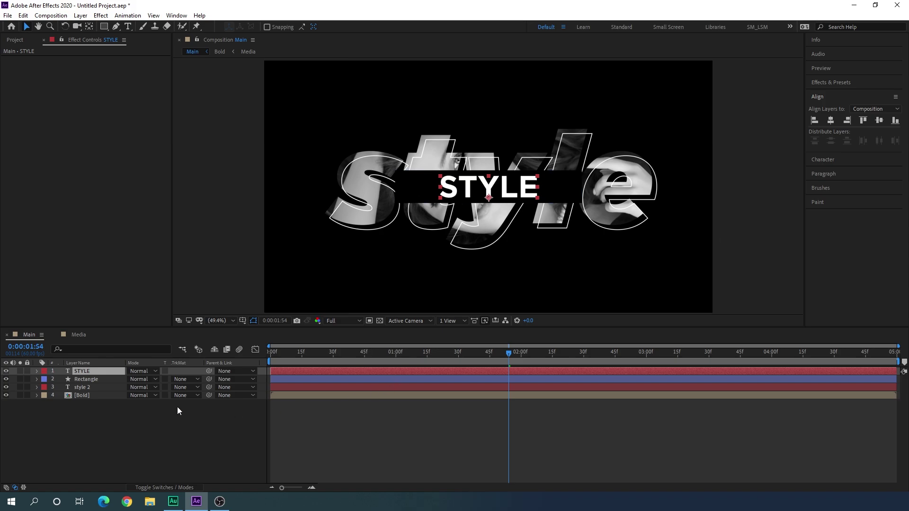
# - Set a keyframe for the Rectangle shape's Size at 0:00:02:45, keeping it at 800 by 140
pyautogui.click(53, 380)
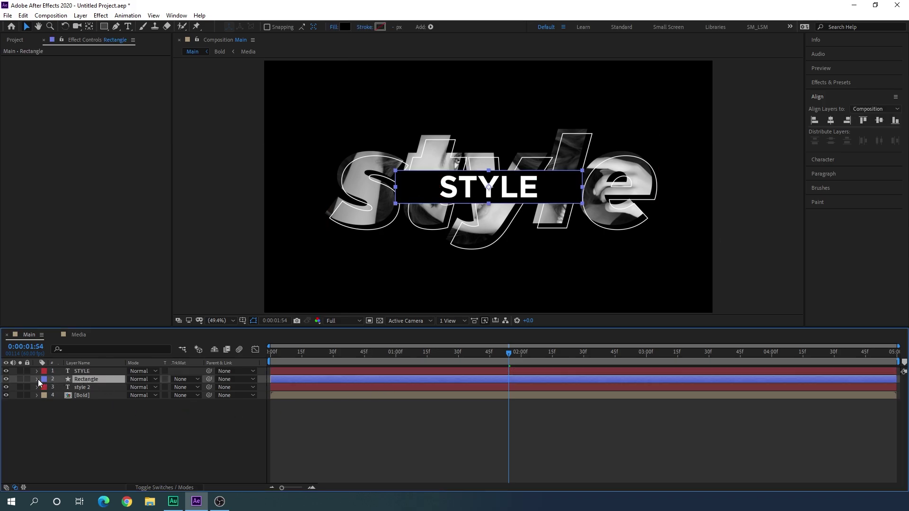
pyautogui.click(37, 379)
pyautogui.moveTo(487, 360); pyautogui.dragTo(615, 356)
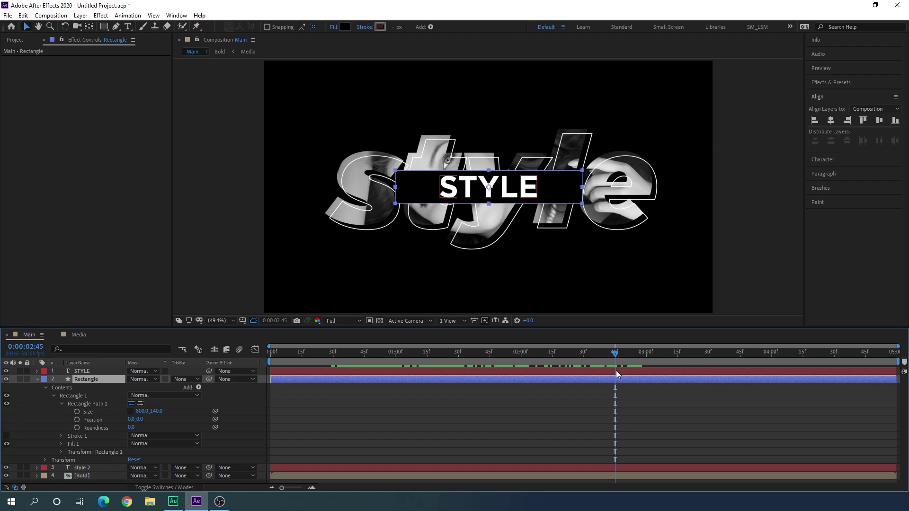
pyautogui.click(78, 411)
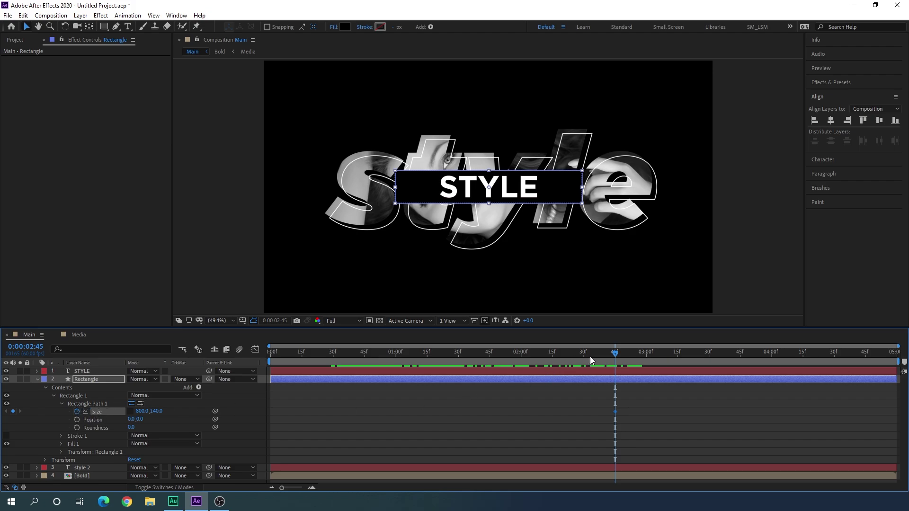
# - Keyframe the Rectangle's width at 0 at 0:00:00:45, keeping its height at 140, and scrub through the growing bar
pyautogui.moveTo(597, 353); pyautogui.dragTo(365, 374)
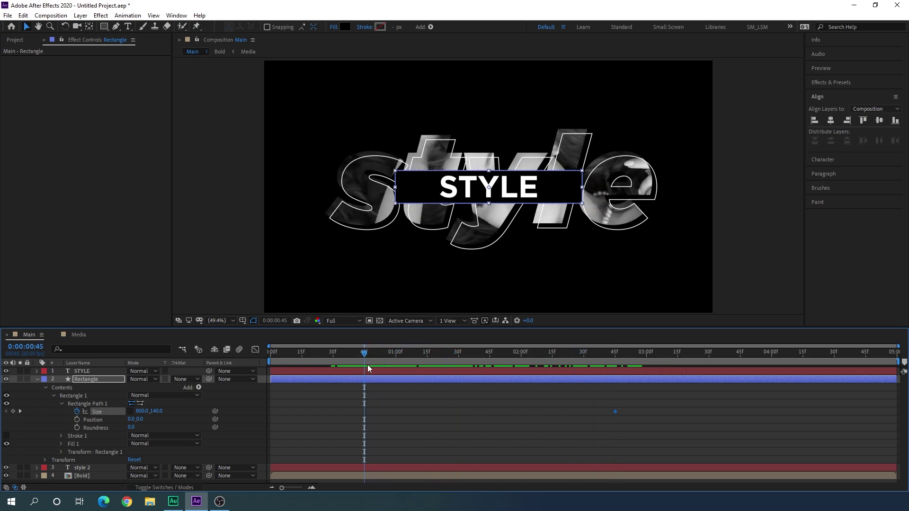
pyautogui.click(140, 411)
pyautogui.write('0')
pyautogui.press('Return')
pyautogui.moveTo(379, 362); pyautogui.dragTo(599, 377)
# - Apply Easy Ease to both Rectangle Size keyframes and reshape their speed graph so the speed peaks early and slows gradually
pyautogui.moveTo(628, 406); pyautogui.dragTo(356, 433)
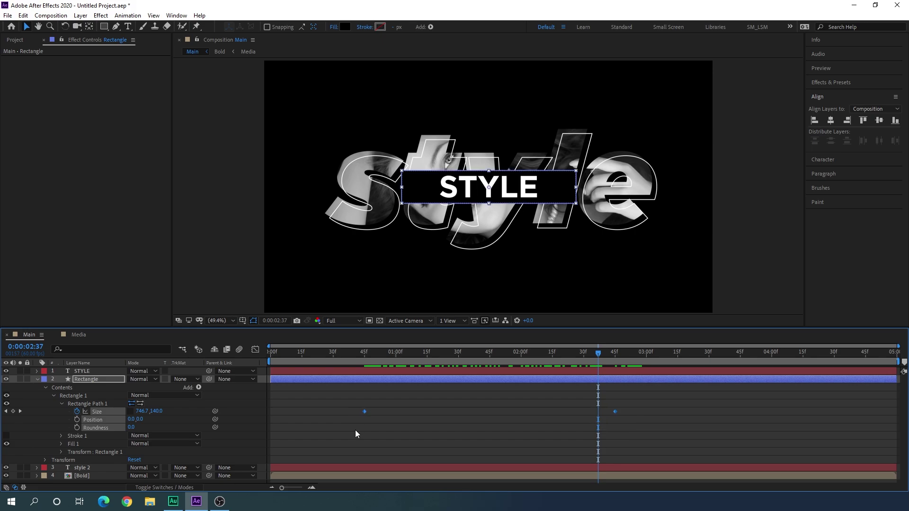
pyautogui.press('F9')
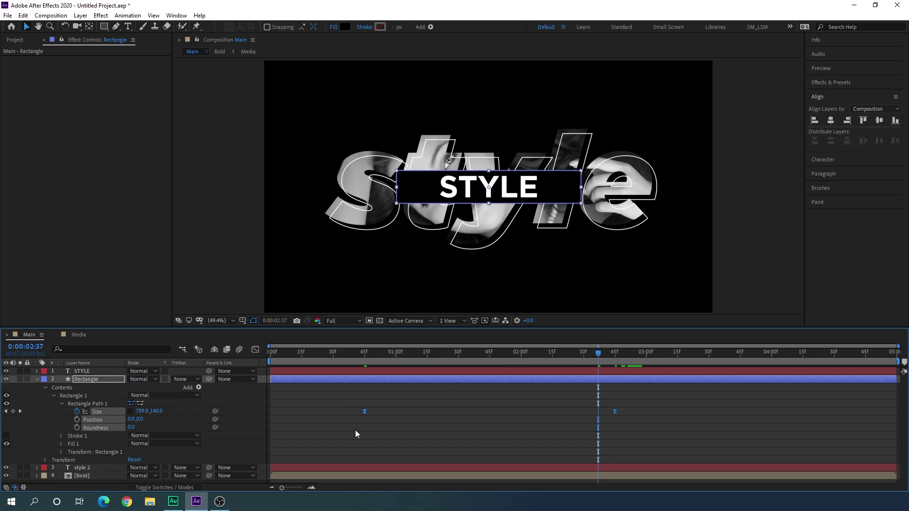
pyautogui.click(260, 350)
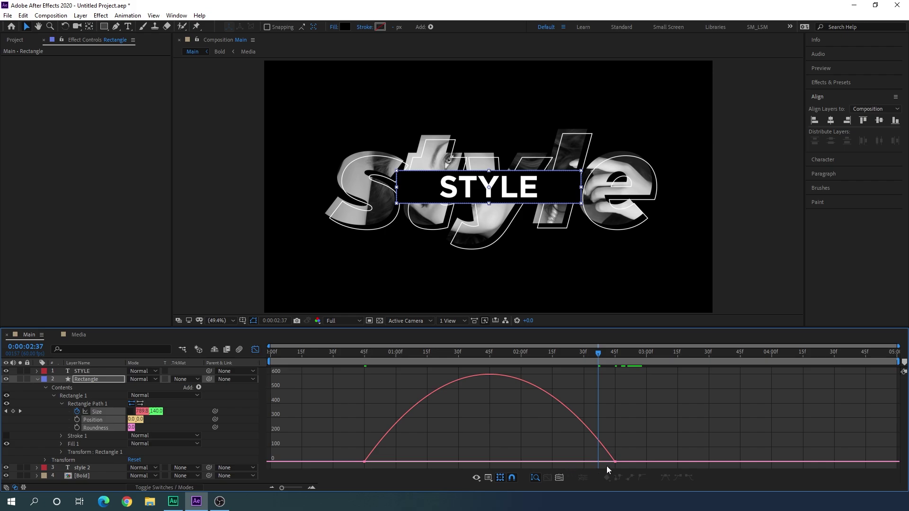
pyautogui.moveTo(573, 462); pyautogui.dragTo(447, 461)
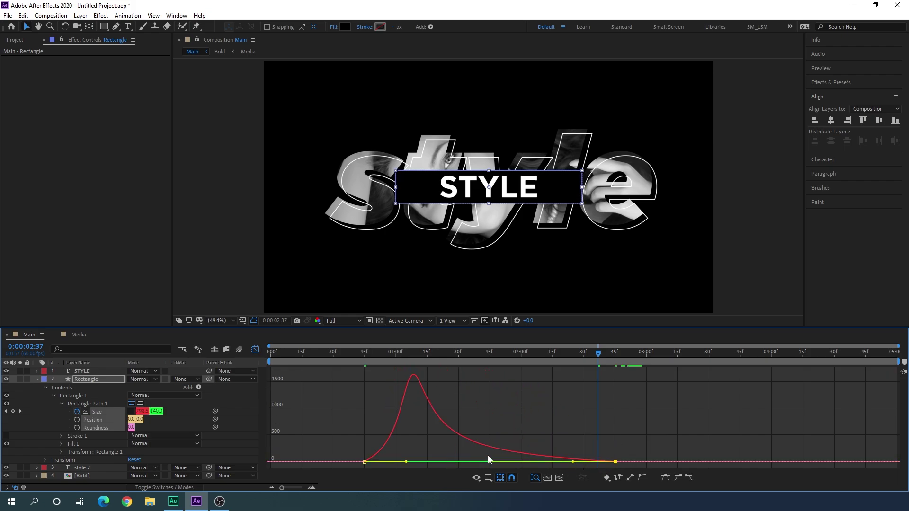
pyautogui.rightClick(461, 416)
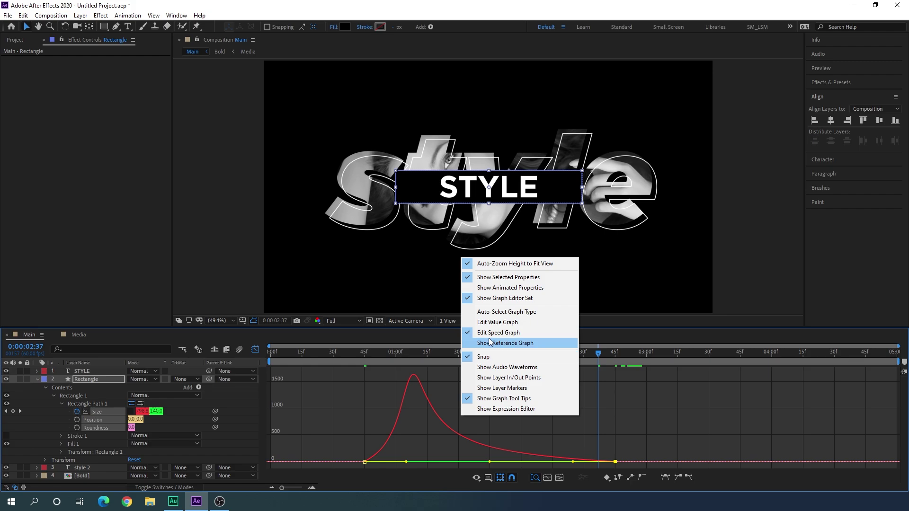
pyautogui.click(499, 428)
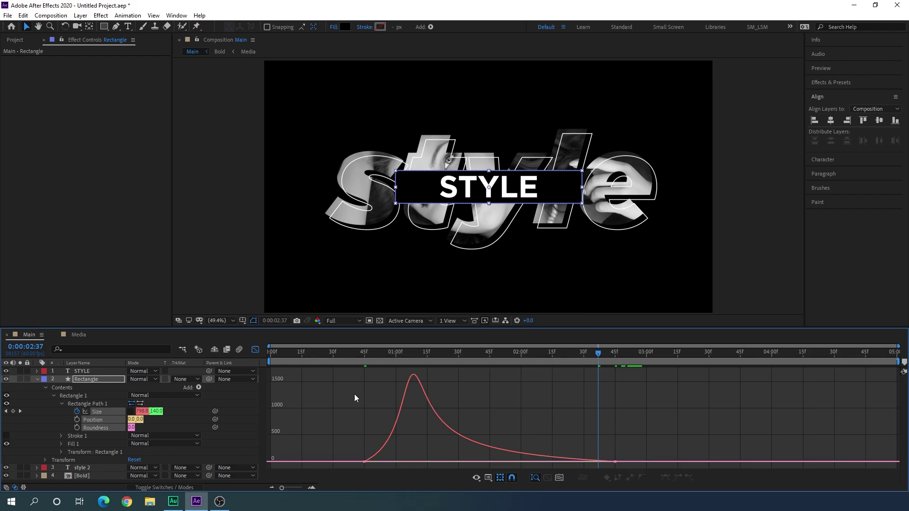
pyautogui.click(256, 353)
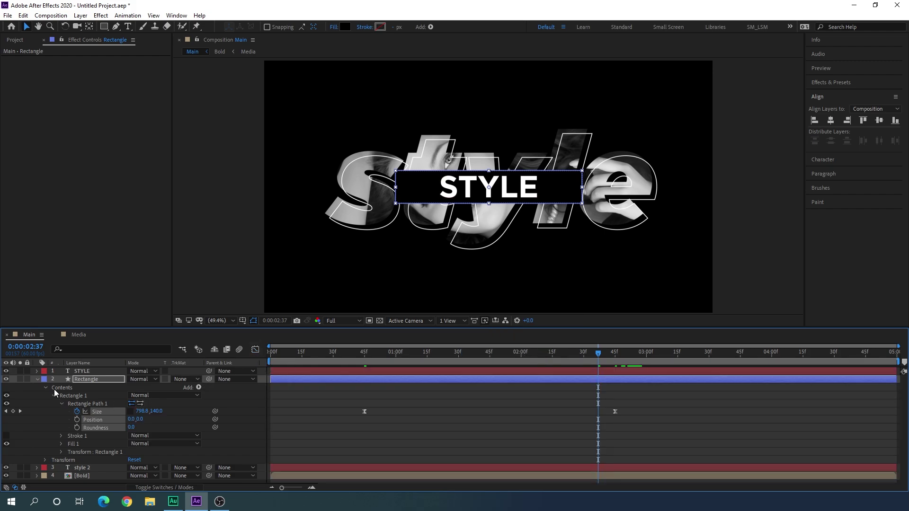
pyautogui.click(37, 379)
pyautogui.moveTo(274, 355); pyautogui.dragTo(572, 364)
pyautogui.click(141, 440)
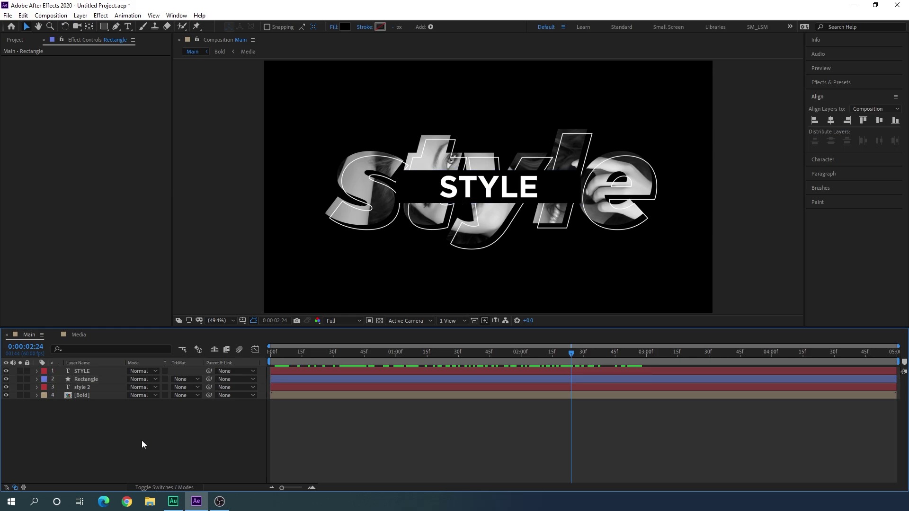
# - Add a Tracking animator to the STYLE text layer
pyautogui.click(94, 373)
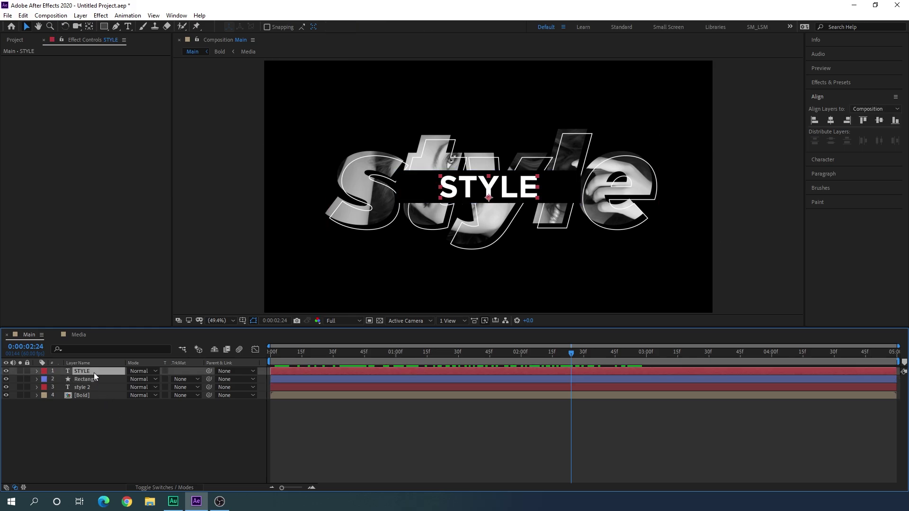
pyautogui.click(36, 371)
pyautogui.click(198, 379)
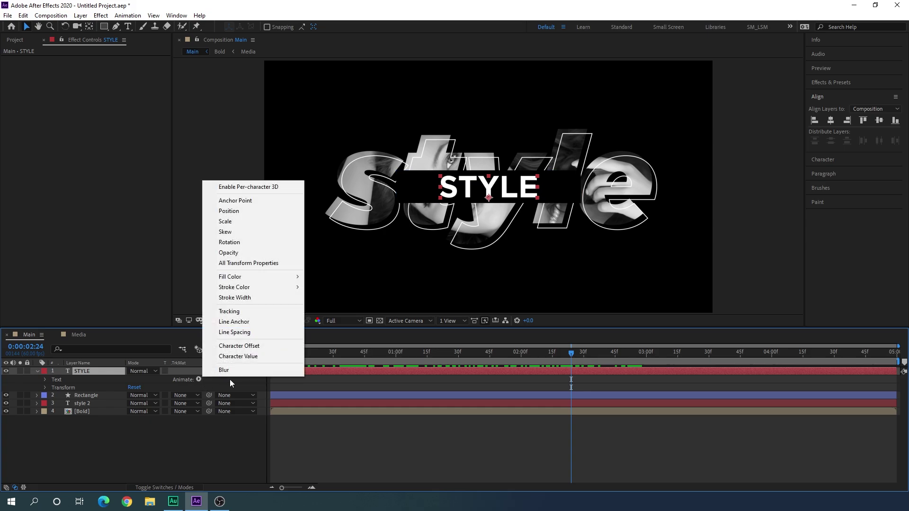
pyautogui.click(245, 312)
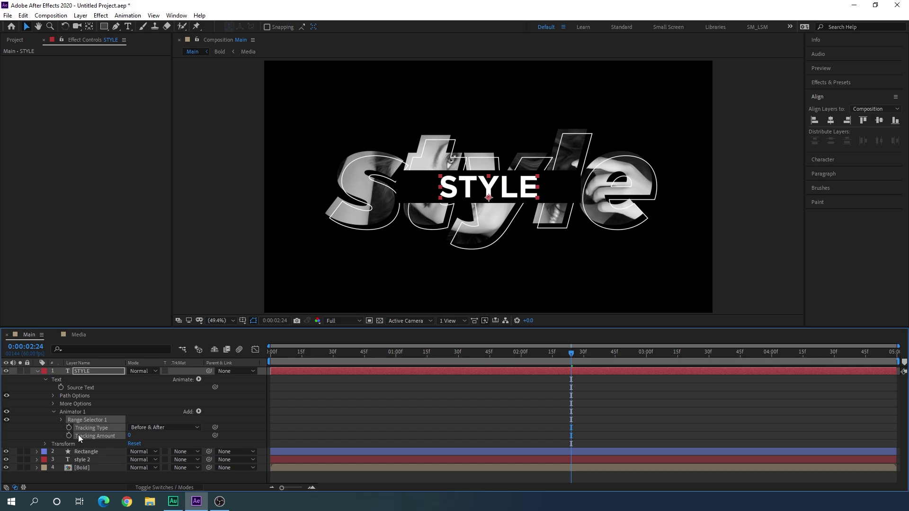
# - Keyframe the STYLE text's Tracking Amount at 20 at 0:00:02:45
pyautogui.moveTo(535, 362); pyautogui.dragTo(614, 362)
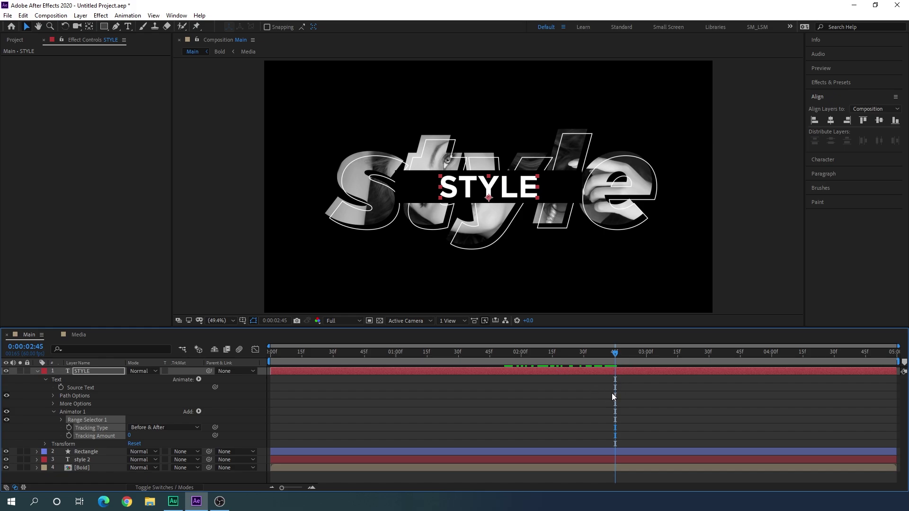
pyautogui.click(69, 436)
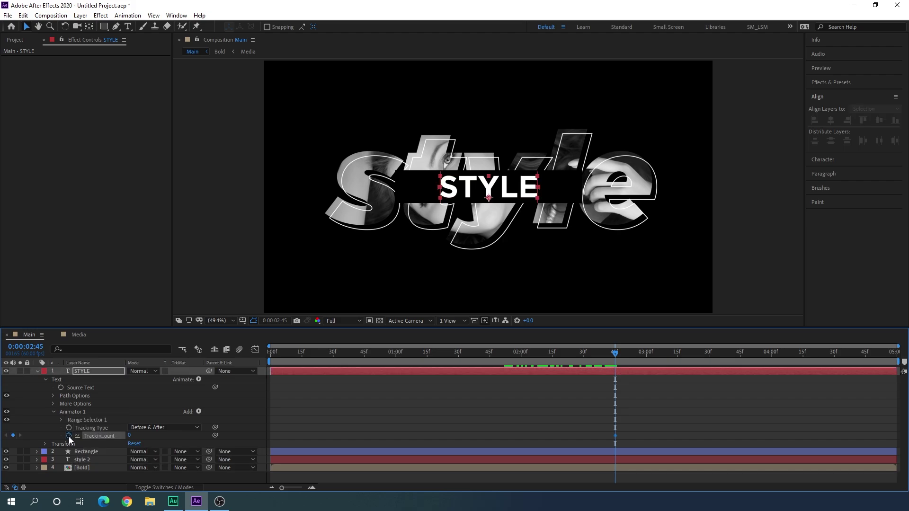
pyautogui.moveTo(127, 437); pyautogui.dragTo(132, 436)
pyautogui.click(132, 436)
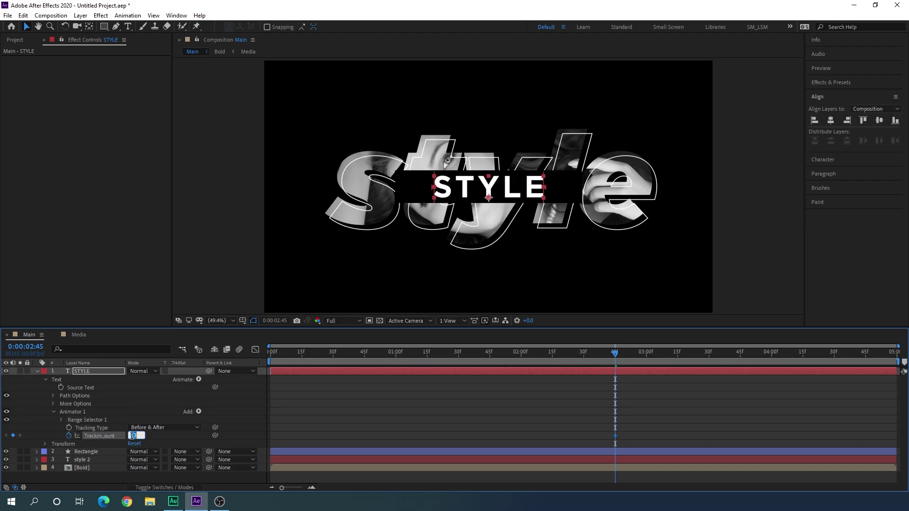
pyautogui.write('20')
pyautogui.press('Return')
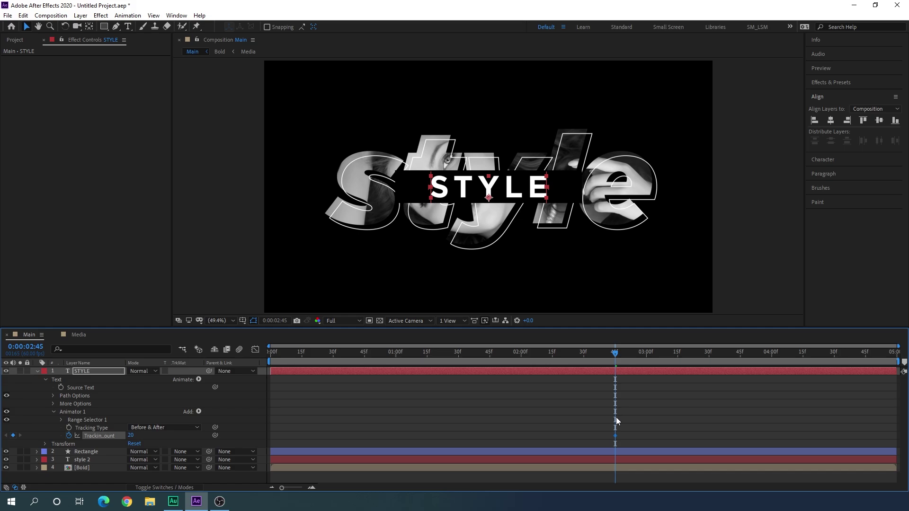
# - Keyframe the STYLE text's Tracking Amount at -75 at 0:00:00:45 and scrub through the letters spreading apart
pyautogui.moveTo(603, 355); pyautogui.dragTo(364, 362)
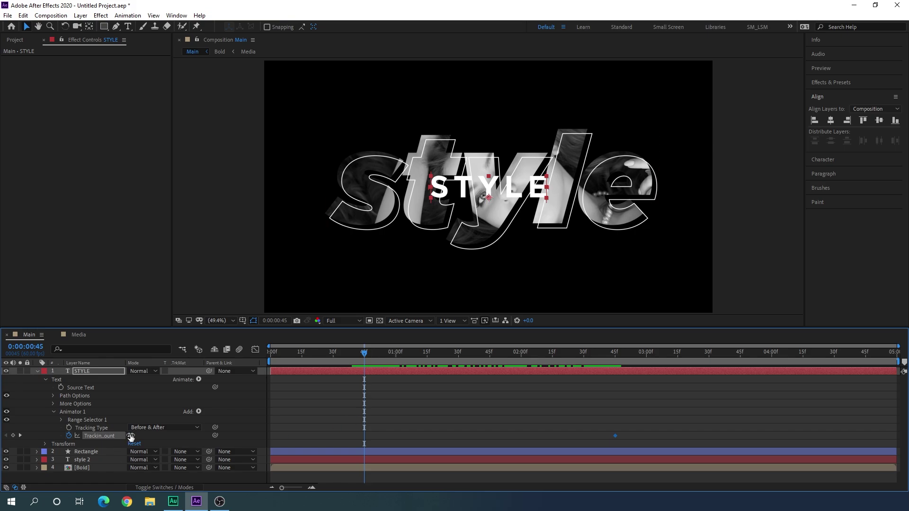
pyautogui.moveTo(128, 438); pyautogui.dragTo(110, 437)
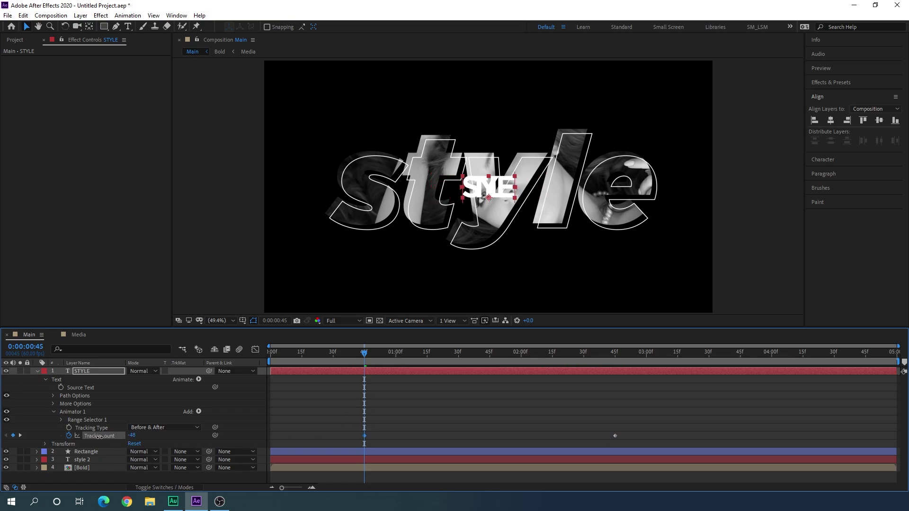
pyautogui.click(132, 435)
pyautogui.write('-75')
pyautogui.press('Return')
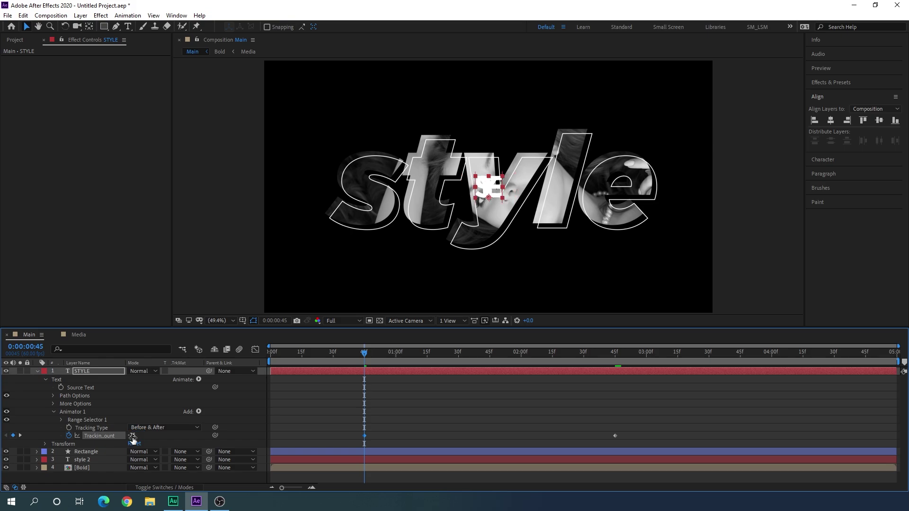
pyautogui.moveTo(364, 354); pyautogui.dragTo(510, 356)
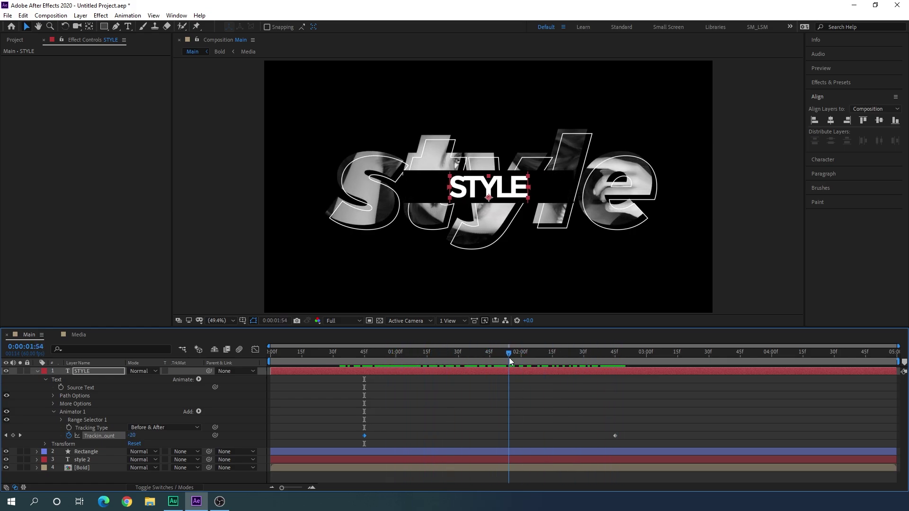
# - Apply Easy Ease to both Tracking Amount keyframes, reshape their speed graph to peak early, and preview the animation
pyautogui.moveTo(637, 427); pyautogui.dragTo(350, 439)
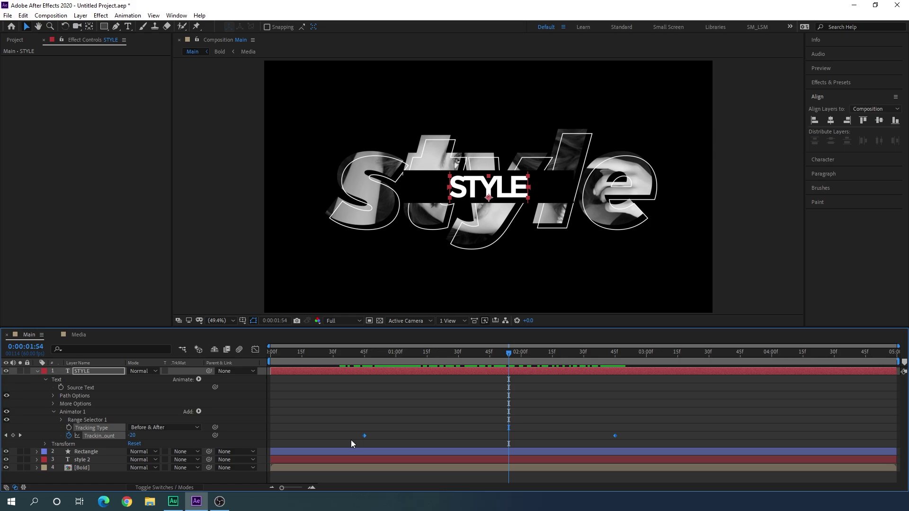
pyautogui.press('F9')
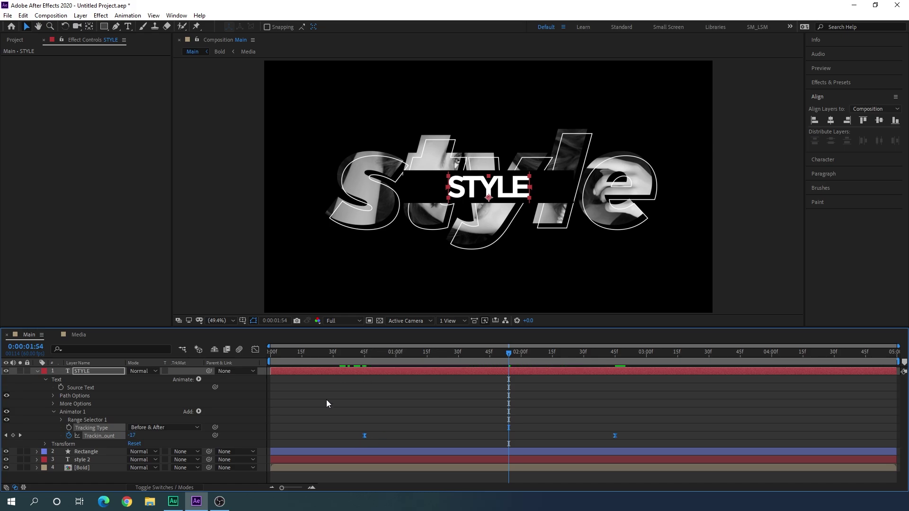
pyautogui.click(255, 350)
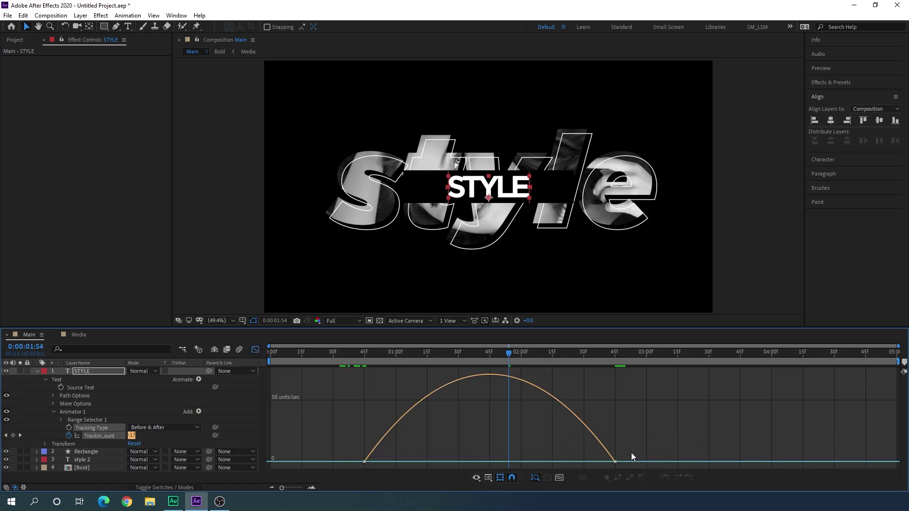
pyautogui.moveTo(601, 467); pyautogui.dragTo(457, 464)
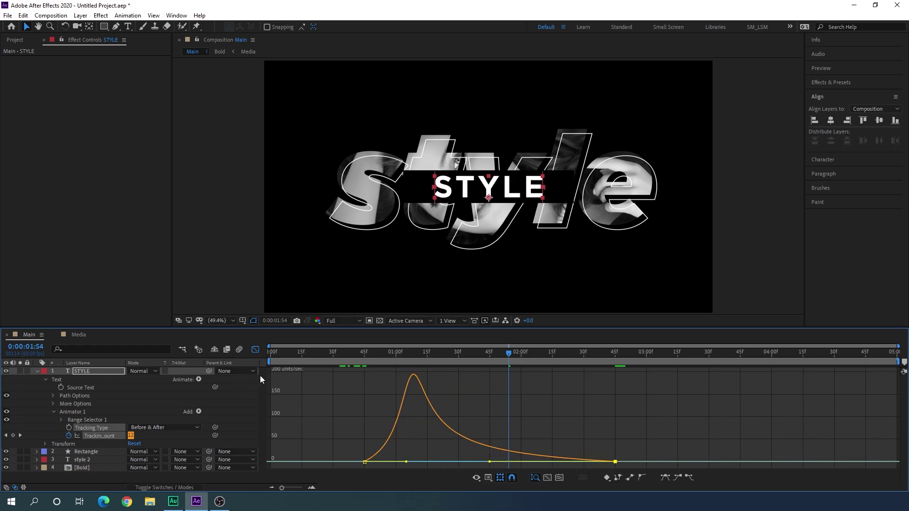
pyautogui.click(255, 349)
pyautogui.click(339, 357)
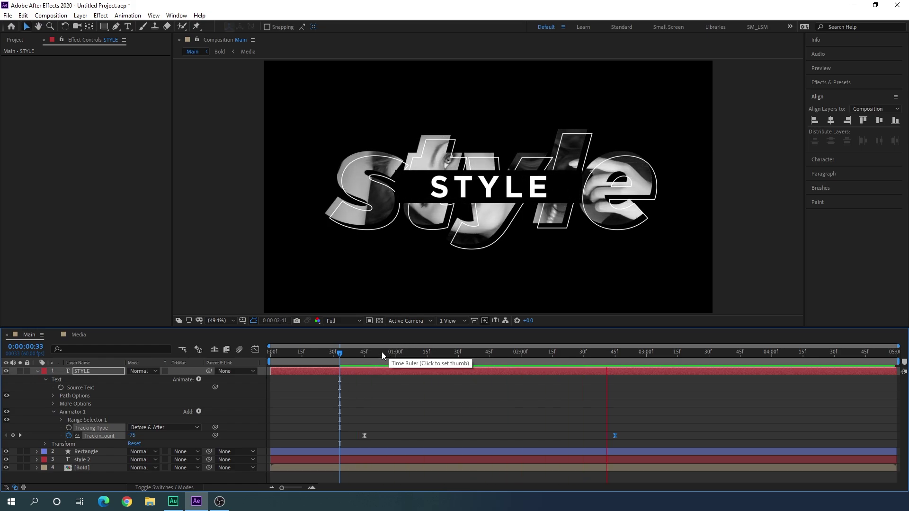
pyautogui.click(359, 354)
pyautogui.press('space')
pyautogui.press('space')
# - Add an Opacity property to the STYLE text's animator, keyframe it at 100% at 0:00:01:45, and go back to 0:00:00:45
pyautogui.moveTo(401, 356); pyautogui.dragTo(489, 361)
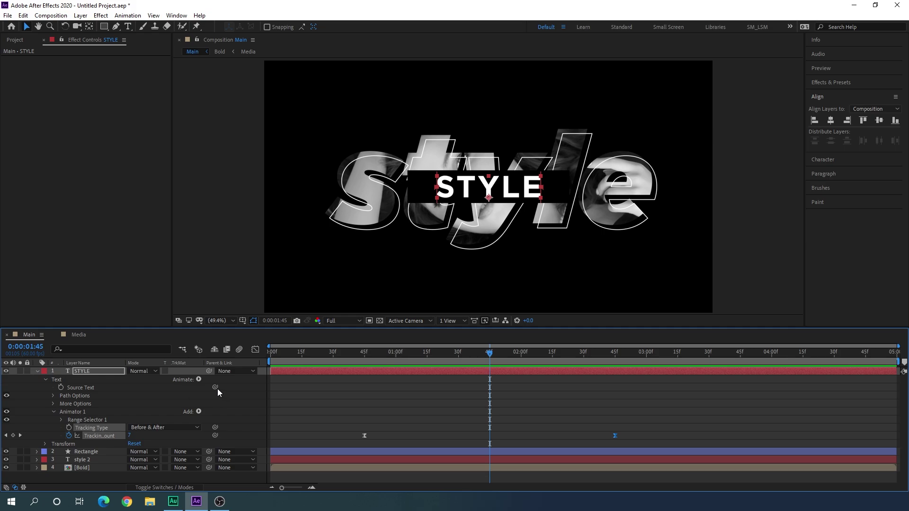
pyautogui.click(199, 379)
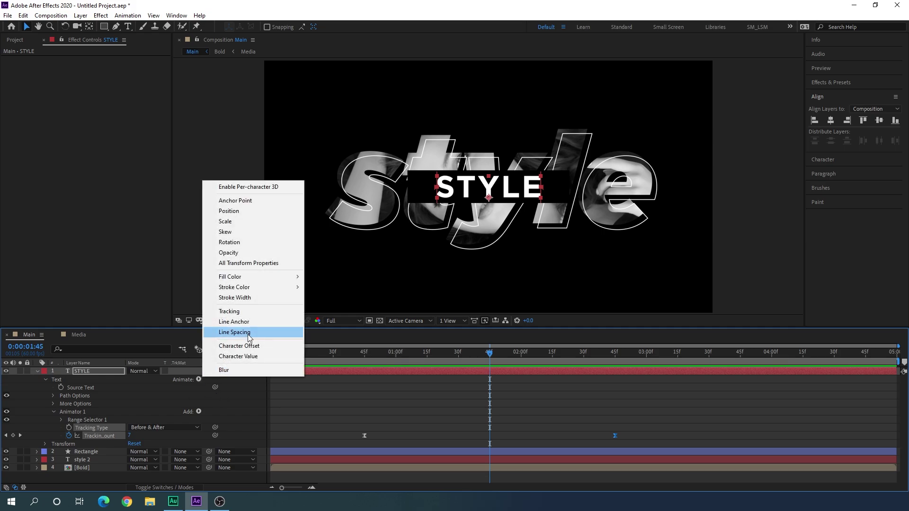
pyautogui.click(237, 253)
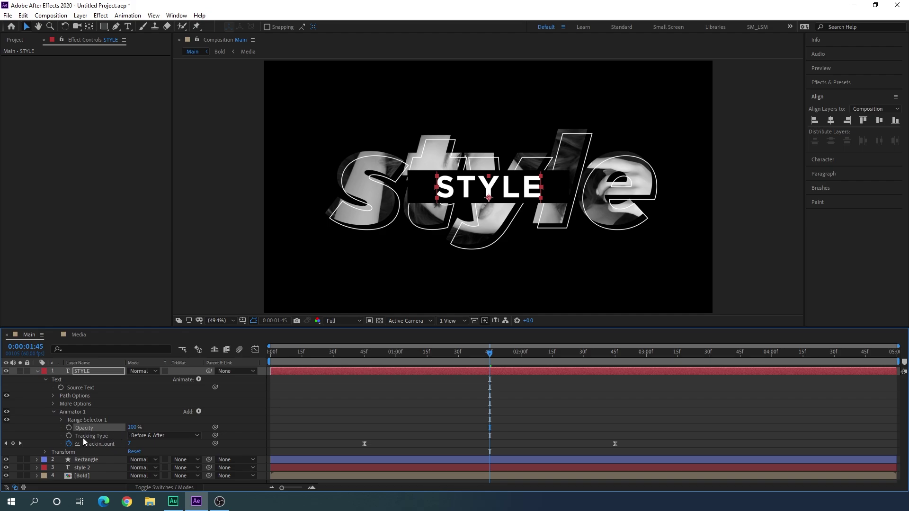
pyautogui.click(69, 427)
pyautogui.moveTo(461, 354); pyautogui.dragTo(364, 359)
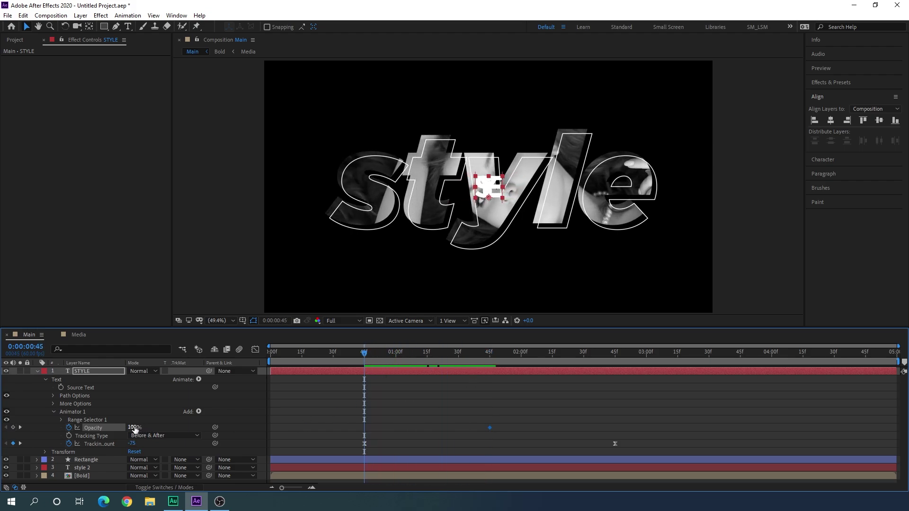
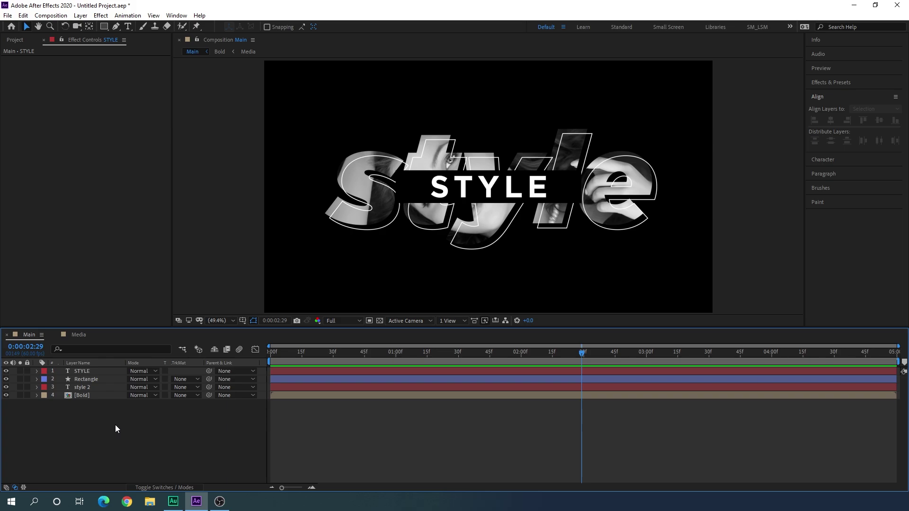
# - Add a null object to the Main composition and rename it Ani 1
pyautogui.click(81, 16)
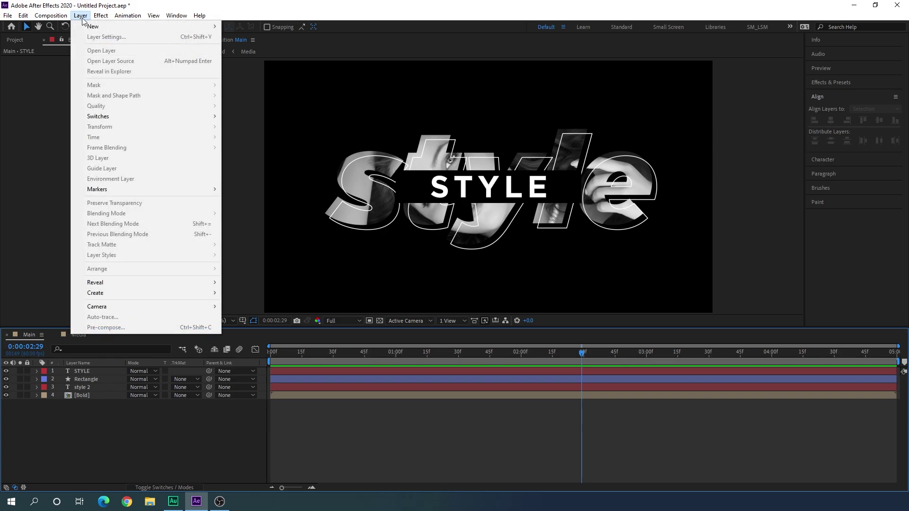
pyautogui.moveTo(93, 29)
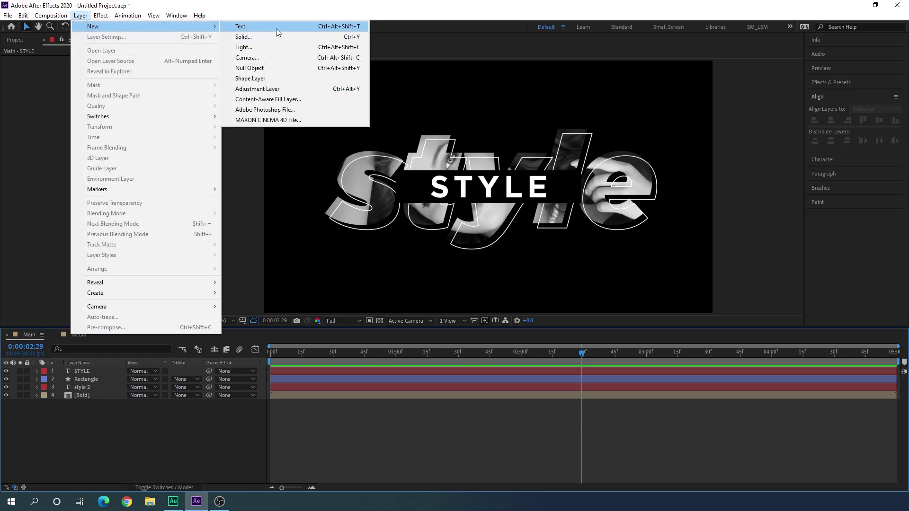
pyautogui.click(253, 68)
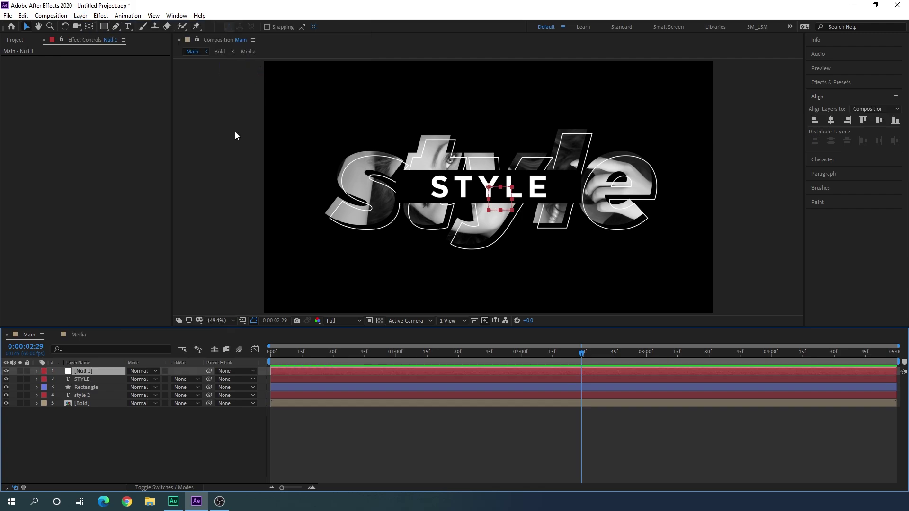
pyautogui.rightClick(107, 371)
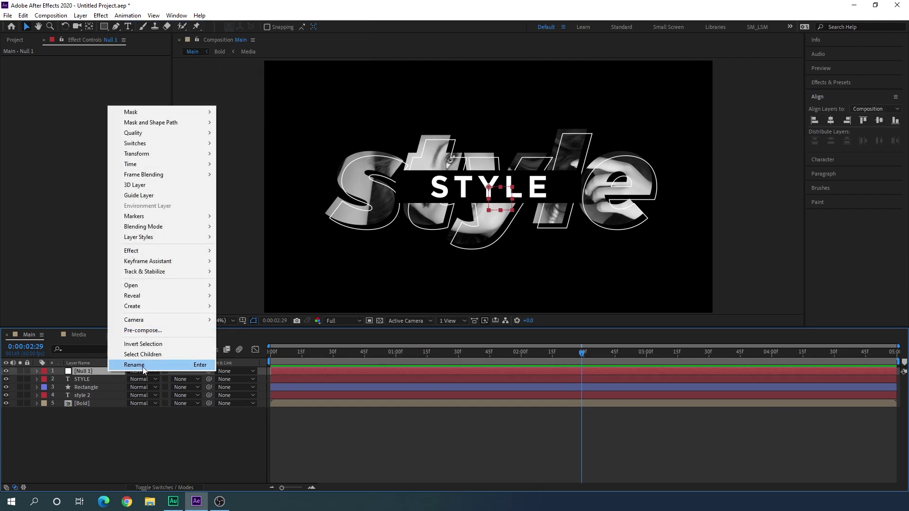
pyautogui.click(137, 365)
pyautogui.write('Ani 1')
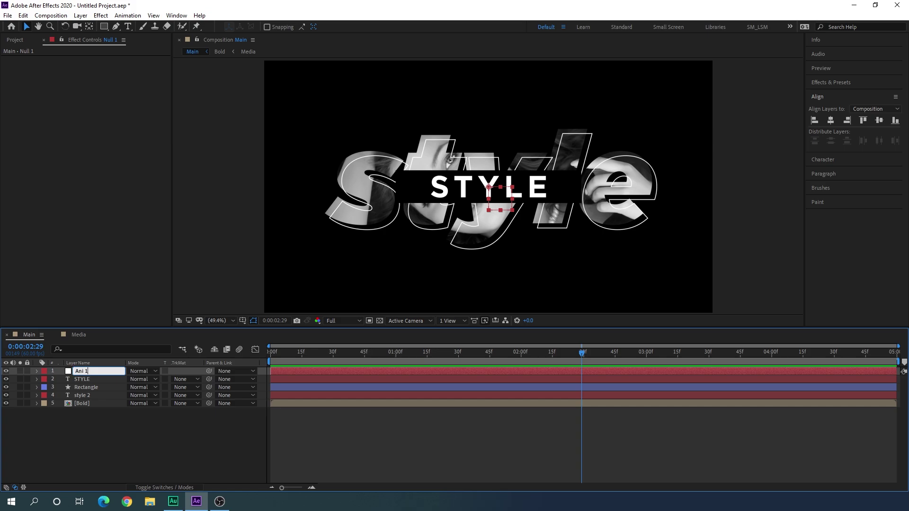
pyautogui.press('Return')
pyautogui.click(114, 422)
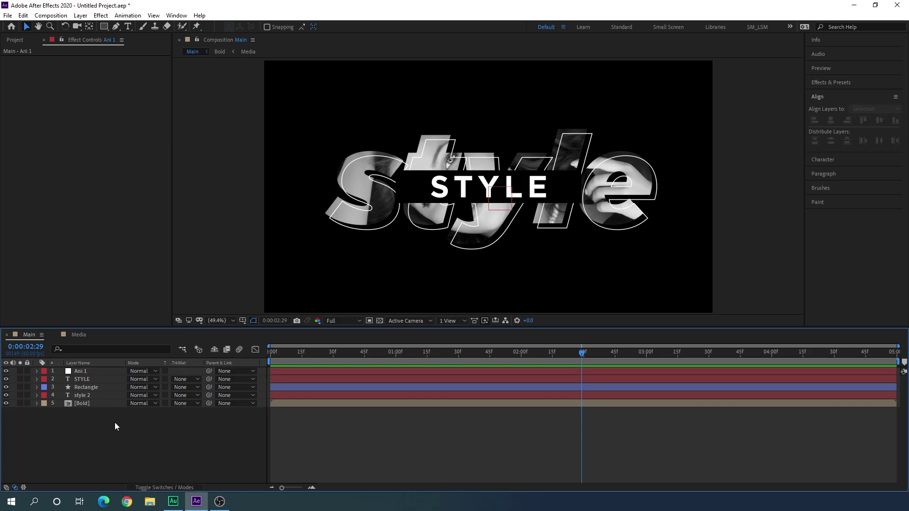
# - Parent the Bold layer to the Ani 1 null
pyautogui.click(88, 404)
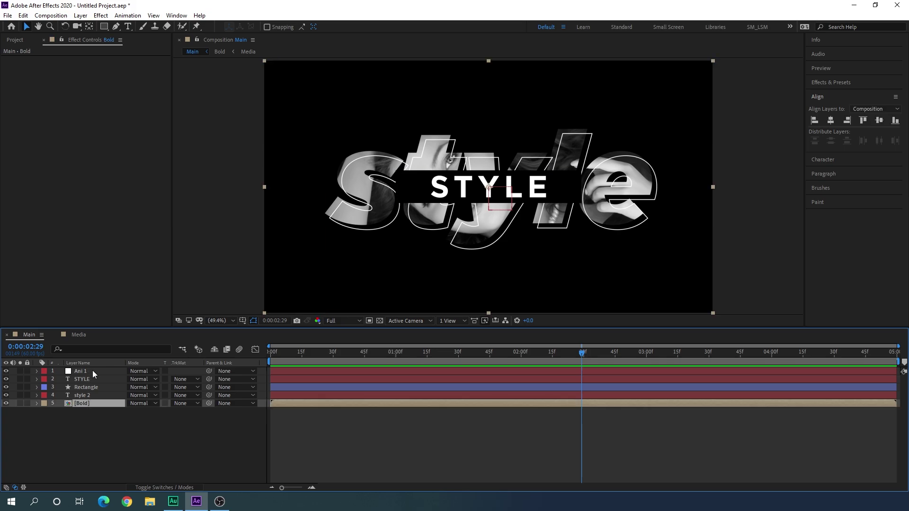
pyautogui.moveTo(536, 357)
pyautogui.mouseDown()
pyautogui.moveTo(513, 354)
pyautogui.moveTo(521, 358)
pyautogui.mouseUp()
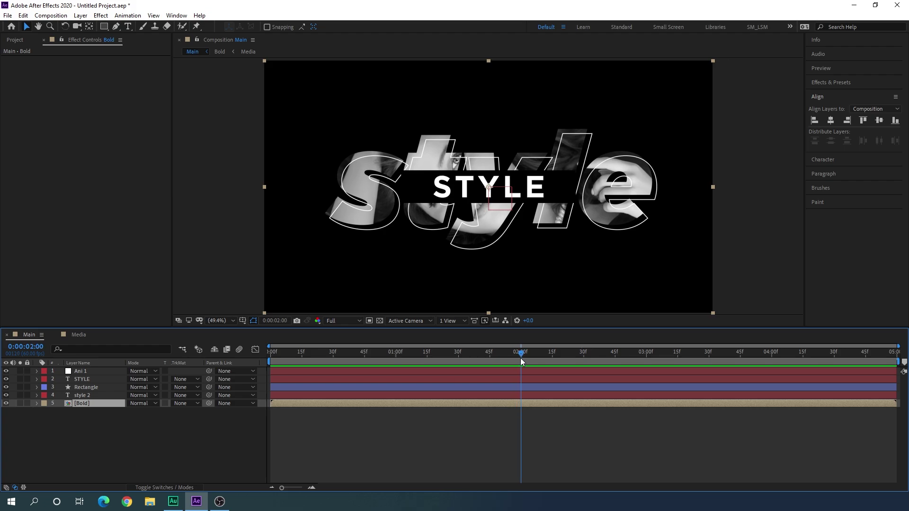
pyautogui.moveTo(209, 403); pyautogui.dragTo(87, 371)
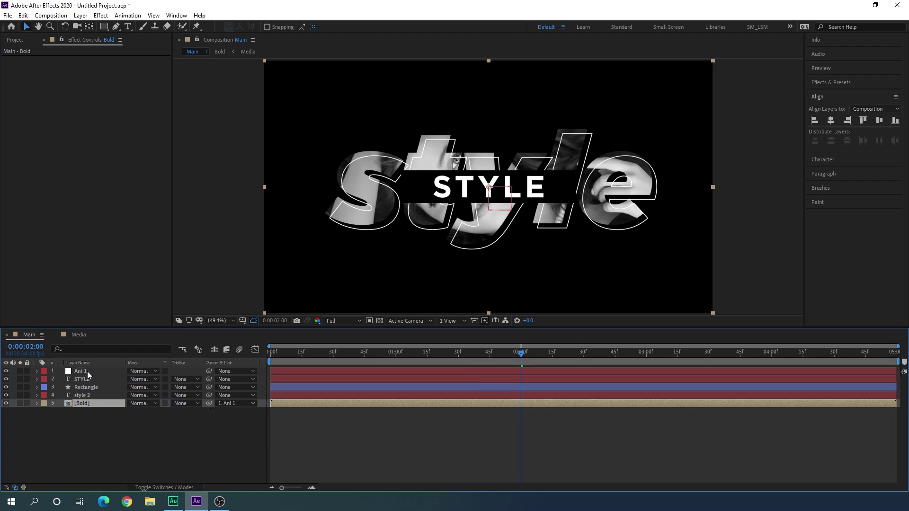
# - Keyframe the Ani 1 null's Position at 960, 540 at 0:00:01:30
pyautogui.click(87, 371)
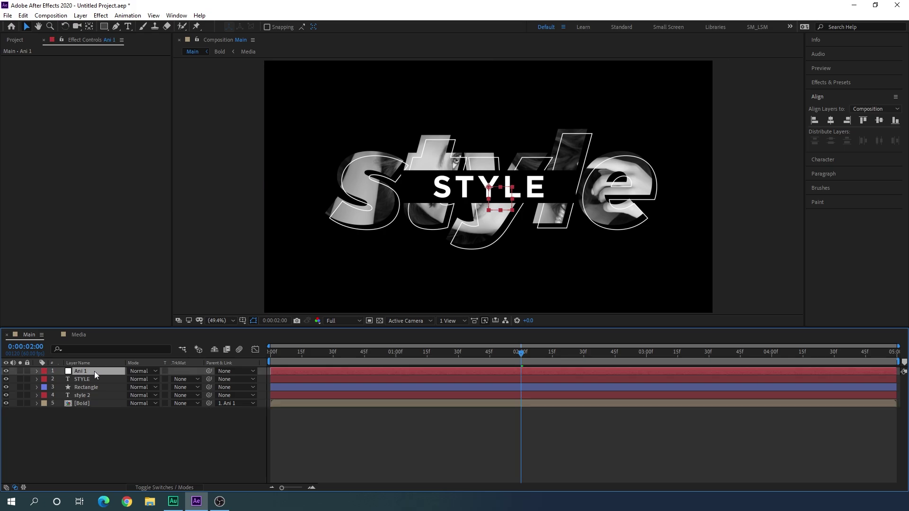
pyautogui.press('p')
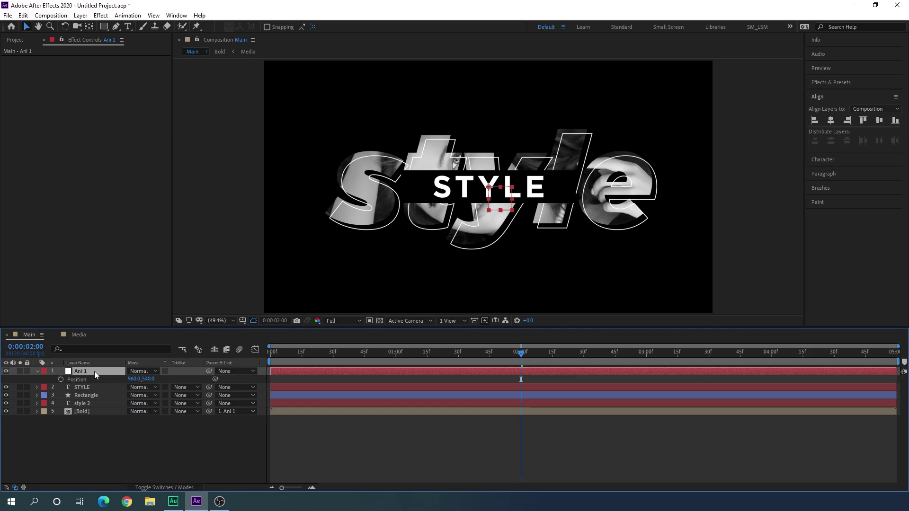
pyautogui.moveTo(398, 354); pyautogui.dragTo(458, 372)
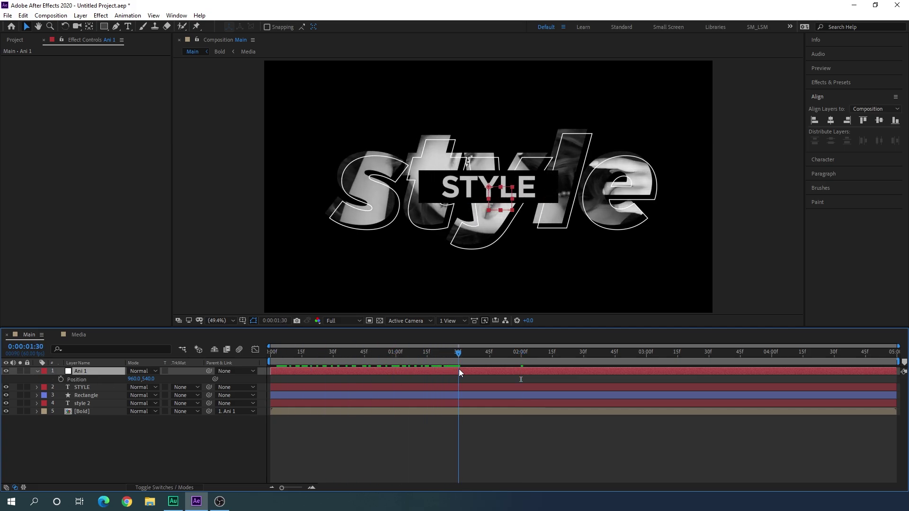
pyautogui.click(61, 379)
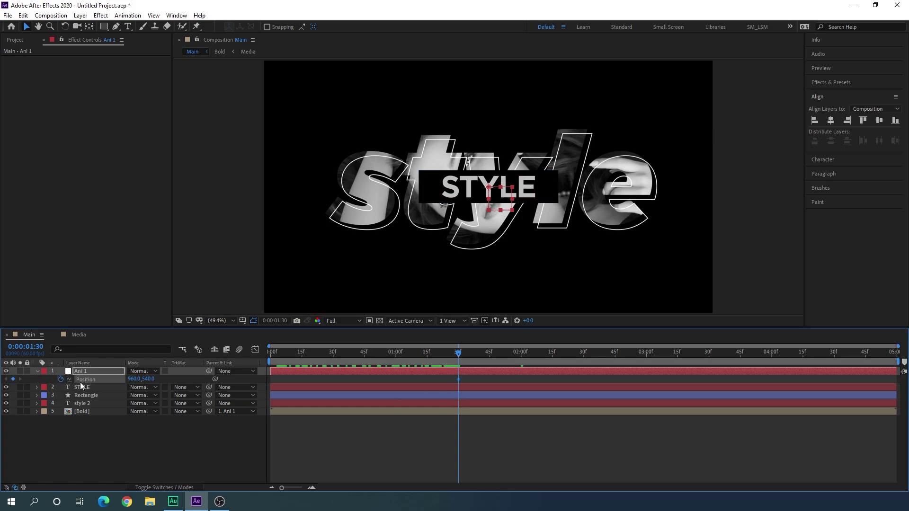
# - Keyframe Ani 1's Y position at 1500 at 0:00:00:00 so the bold text starts below the frame
pyautogui.moveTo(426, 355); pyautogui.dragTo(265, 362)
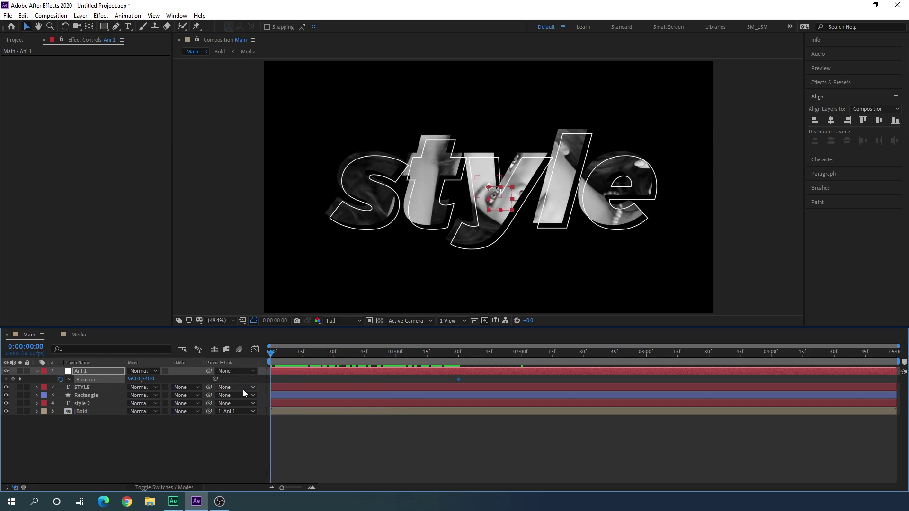
pyautogui.moveTo(154, 382); pyautogui.dragTo(553, 384)
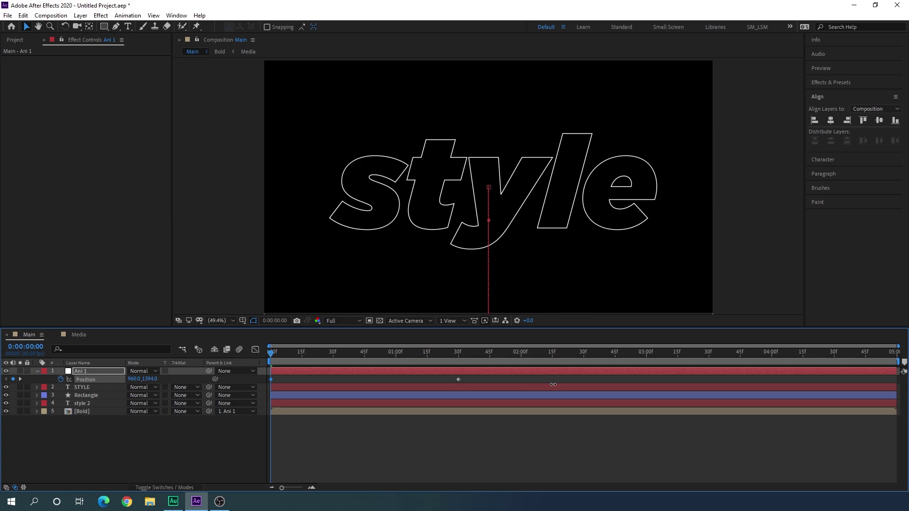
pyautogui.click(153, 381)
pyautogui.write('1500')
pyautogui.press('Return')
# - Keyframe Ani 1's Position at 960, 540 at 0:00:04:00 and its Y position at -400 at 0:00:04:59
pyautogui.moveTo(299, 353); pyautogui.dragTo(772, 367)
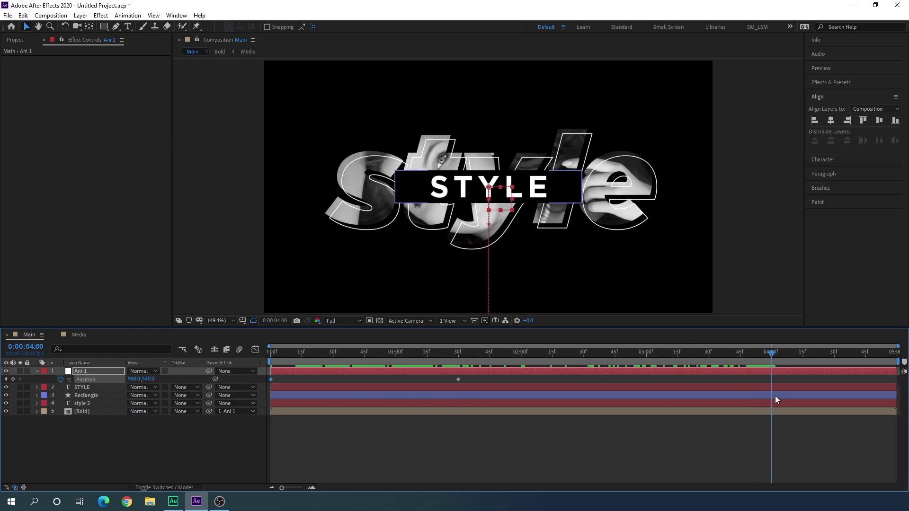
pyautogui.click(13, 379)
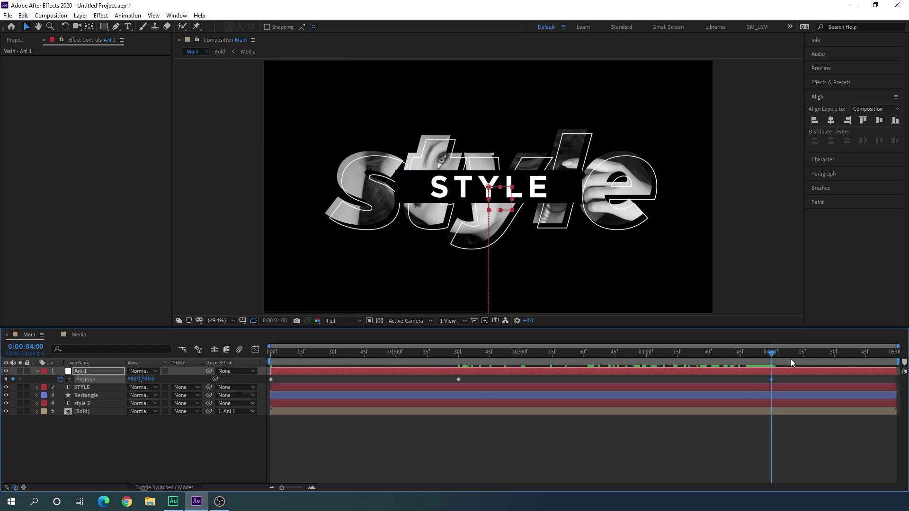
pyautogui.press('space')
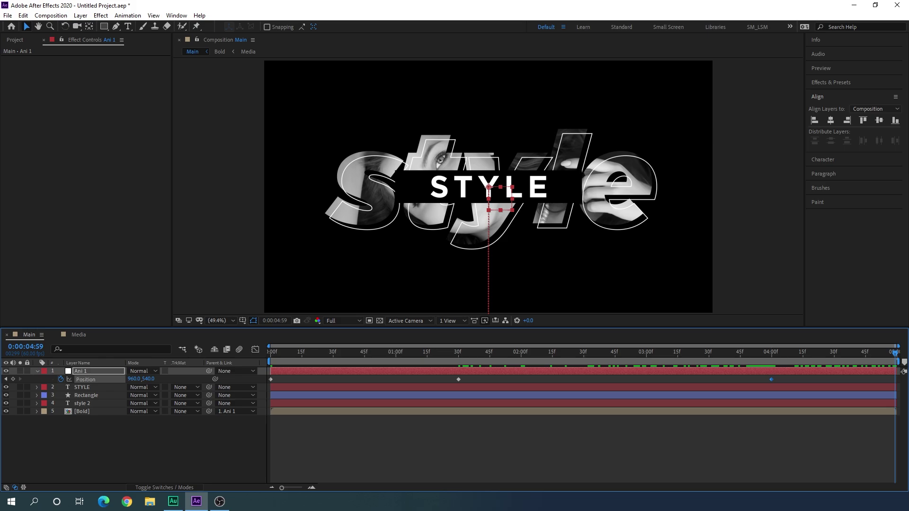
pyautogui.moveTo(149, 379); pyautogui.dragTo(59, 388)
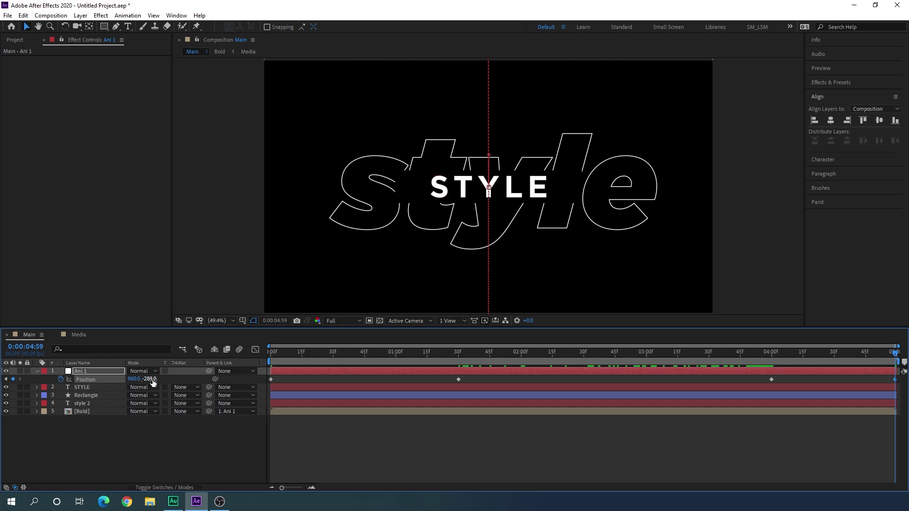
pyautogui.click(149, 379)
pyautogui.write('-400')
pyautogui.press('Return')
# - Apply Easy Ease to all four of Ani 1's Position keyframes
pyautogui.moveTo(339, 353); pyautogui.dragTo(696, 350)
pyautogui.moveTo(749, 377); pyautogui.dragTo(902, 397)
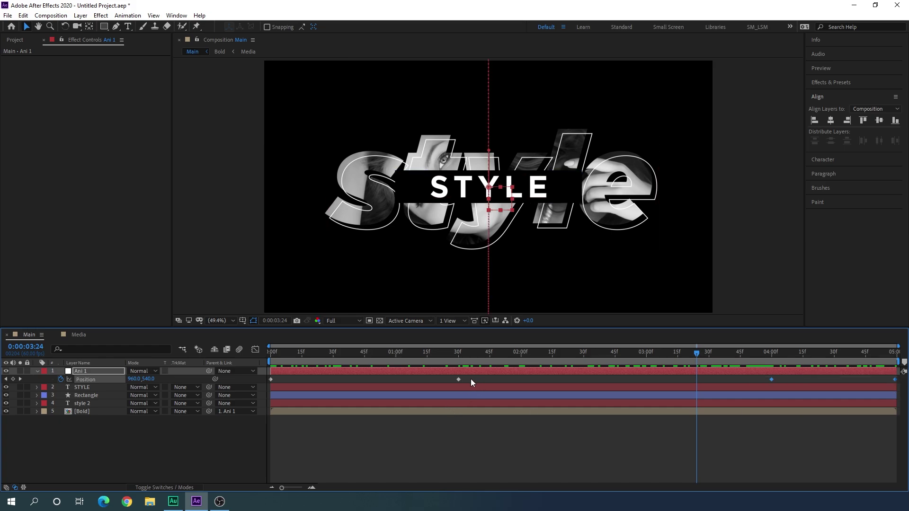
pyautogui.moveTo(476, 378); pyautogui.dragTo(269, 388)
pyautogui.press('F9')
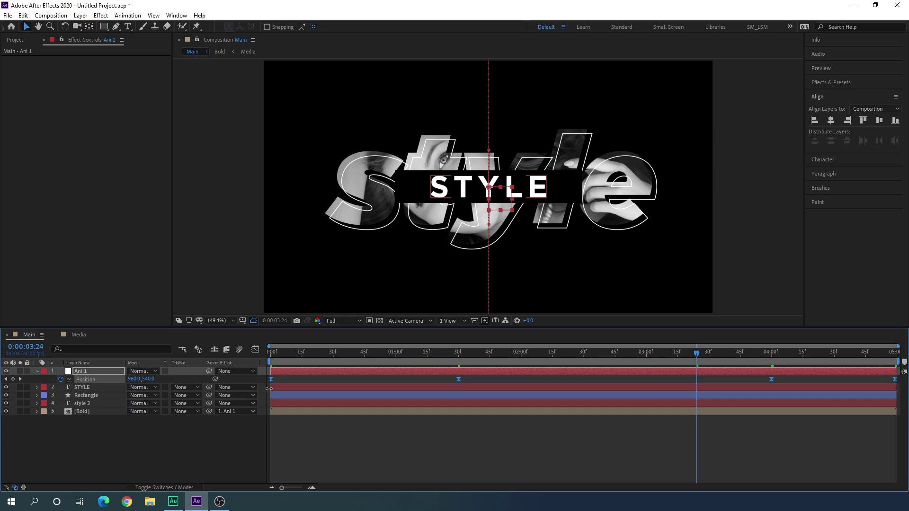
# - Reshape Ani 1's Position speed graph so the entrance peaks early and the exit peaks late, and collapse the layer
pyautogui.click(256, 349)
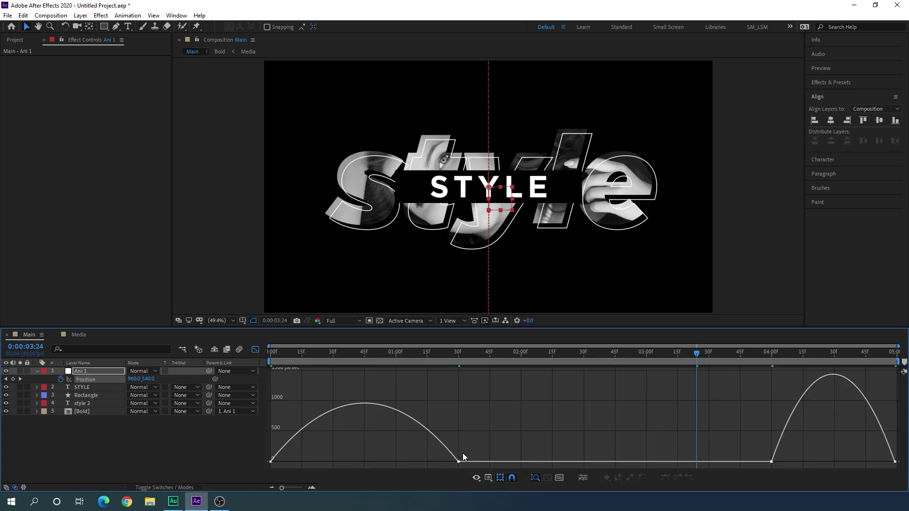
pyautogui.moveTo(461, 458); pyautogui.dragTo(364, 462)
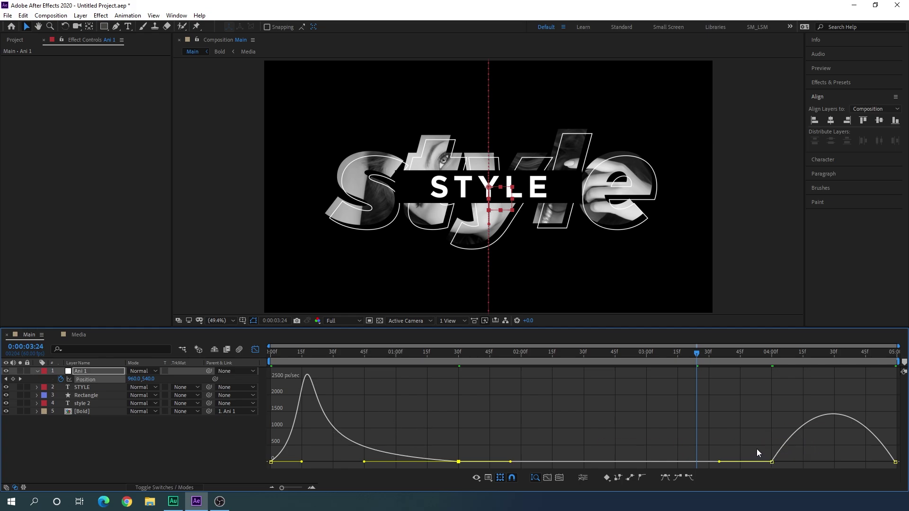
pyautogui.moveTo(756, 448); pyautogui.dragTo(832, 463)
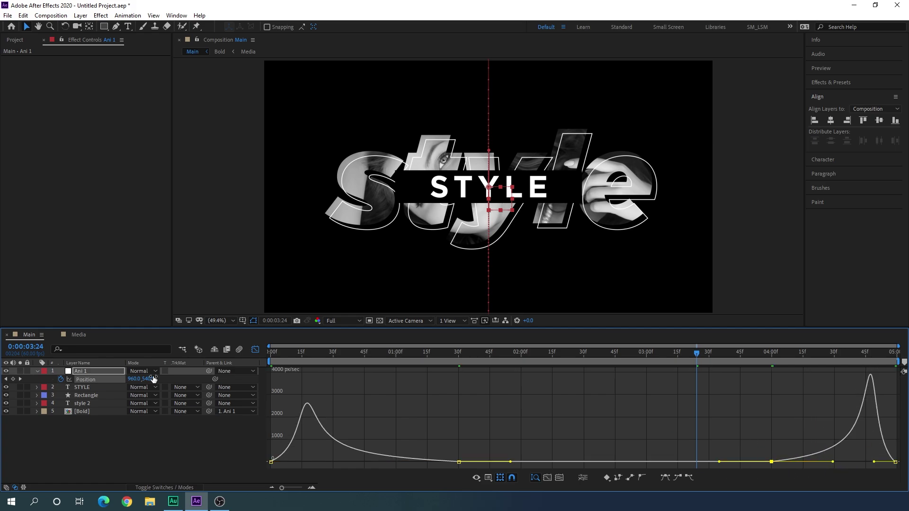
pyautogui.click(38, 372)
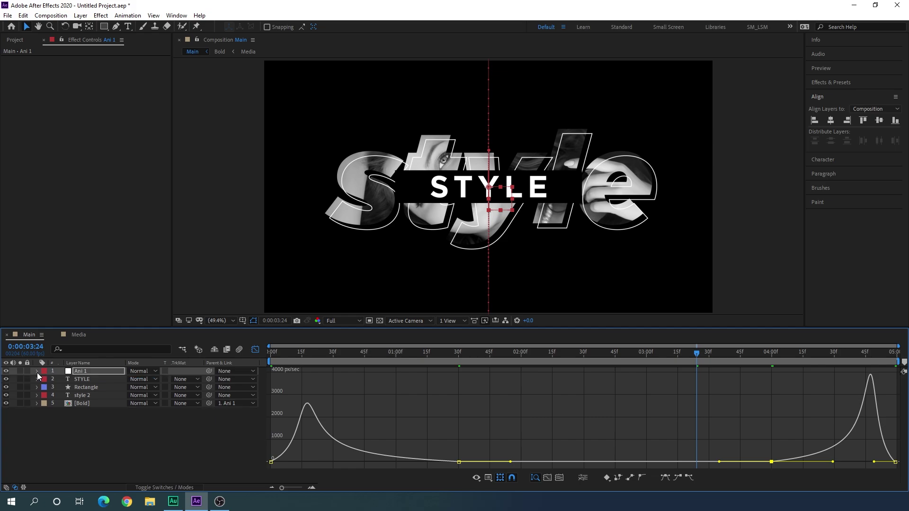
pyautogui.click(256, 351)
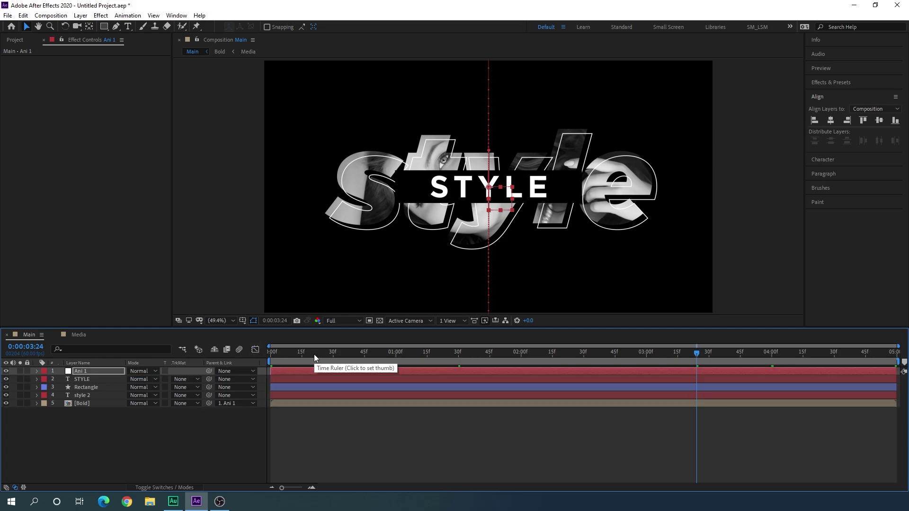
# - Preview the bold text's entrance animation from 0:00:00:00
pyautogui.moveTo(314, 355); pyautogui.dragTo(262, 359)
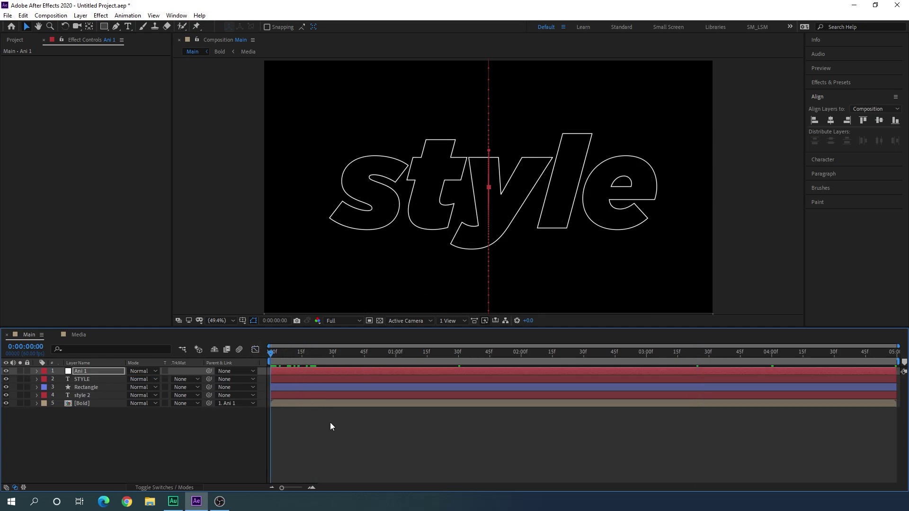
pyautogui.press('space')
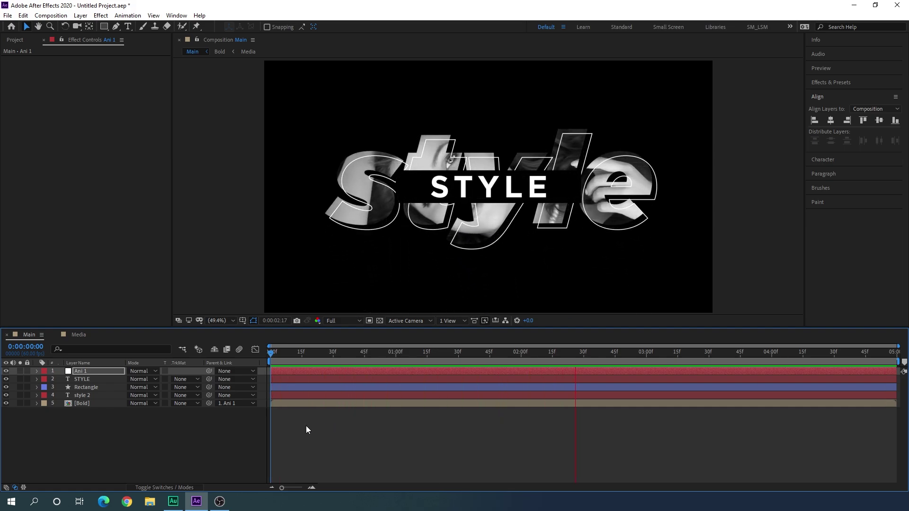
pyautogui.press('space')
# - Duplicate the Ani 1 null twice to make Ani 2 and Ani 3
pyautogui.click(105, 373)
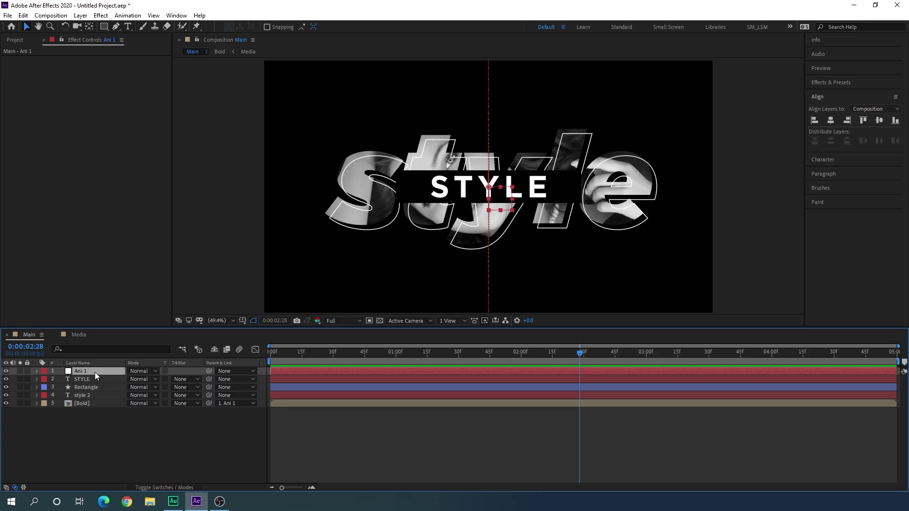
pyautogui.hotkey('ctrl', 'd')
pyautogui.hotkey('ctrl', 'd')
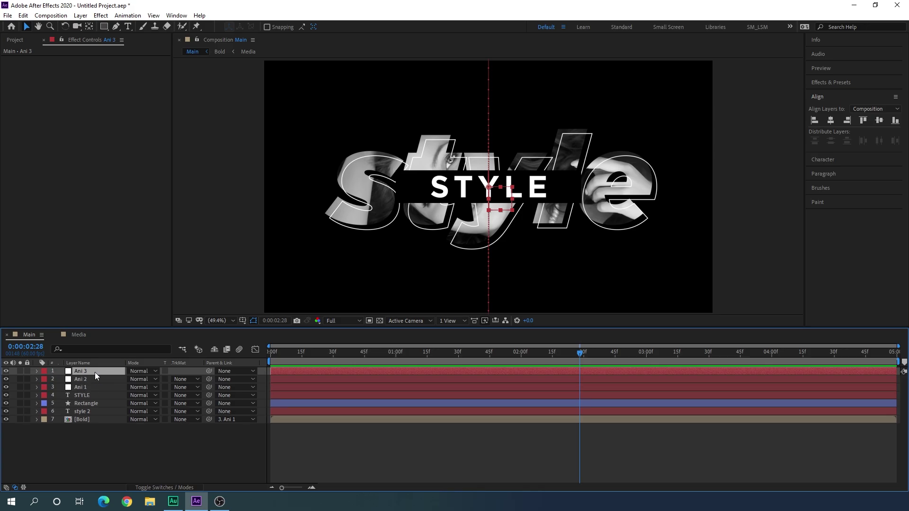
# - Reveal the Position keyframes of the Ani 1, Ani 2 and Ani 3 null layers together
pyautogui.moveTo(425, 361); pyautogui.dragTo(661, 362)
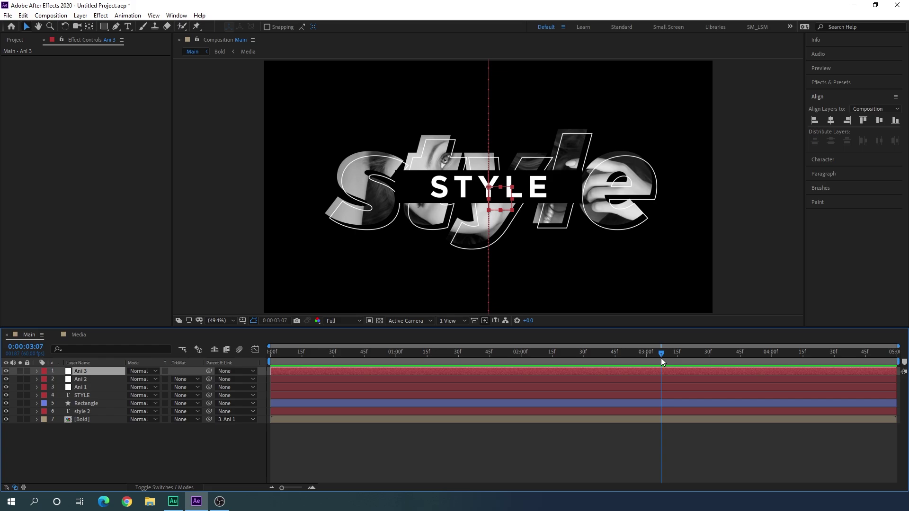
pyautogui.click(94, 385)
pyautogui.keyDown('shift'); pyautogui.click(88, 382); pyautogui.keyUp('shift')
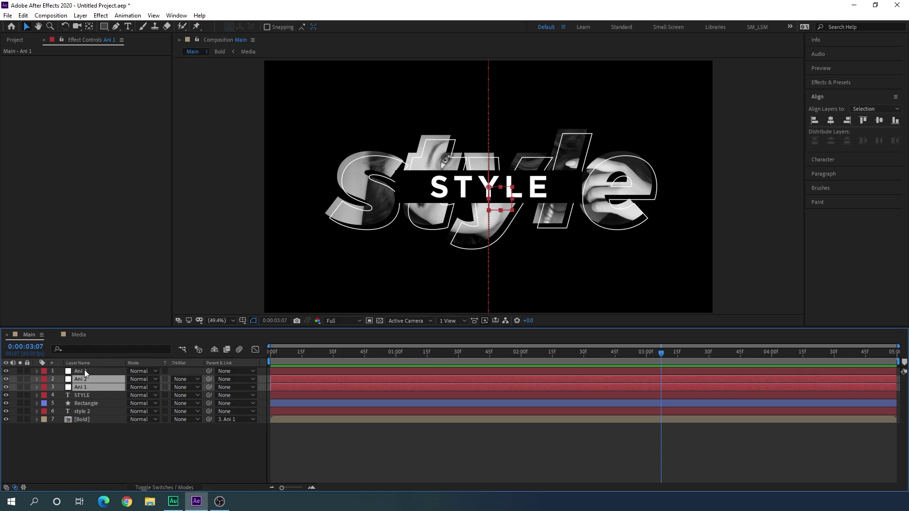
pyautogui.keyDown('shift'); pyautogui.click(84, 371); pyautogui.keyUp('shift')
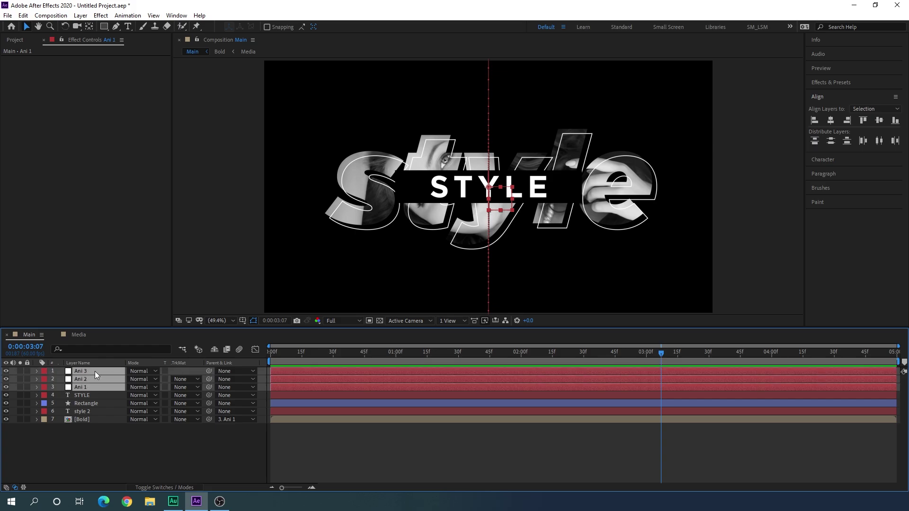
pyautogui.press('u')
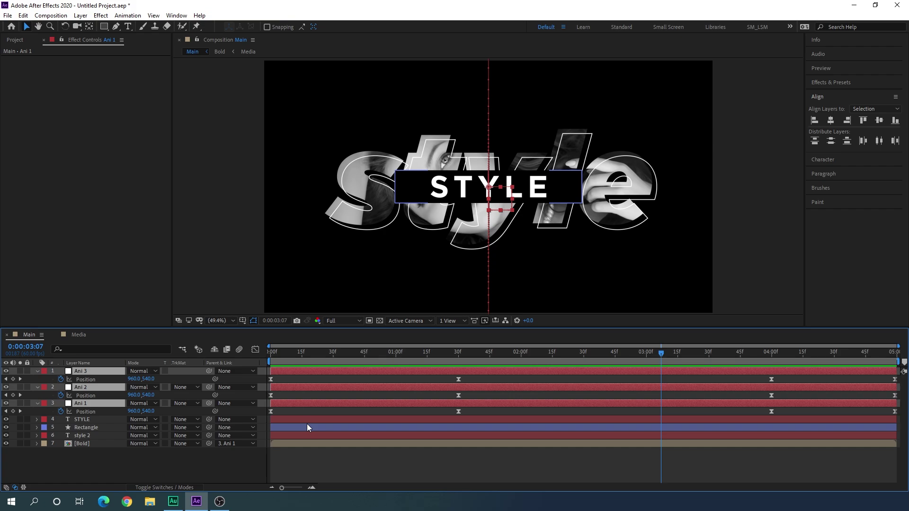
# - Shift the two entrance keyframes of Ani 2 to start at 0:00:00:05 and those of Ani 3 to start at 0:00:00:10
pyautogui.moveTo(284, 354)
pyautogui.mouseDown()
pyautogui.moveTo(271, 354)
pyautogui.moveTo(281, 356)
pyautogui.mouseUp()
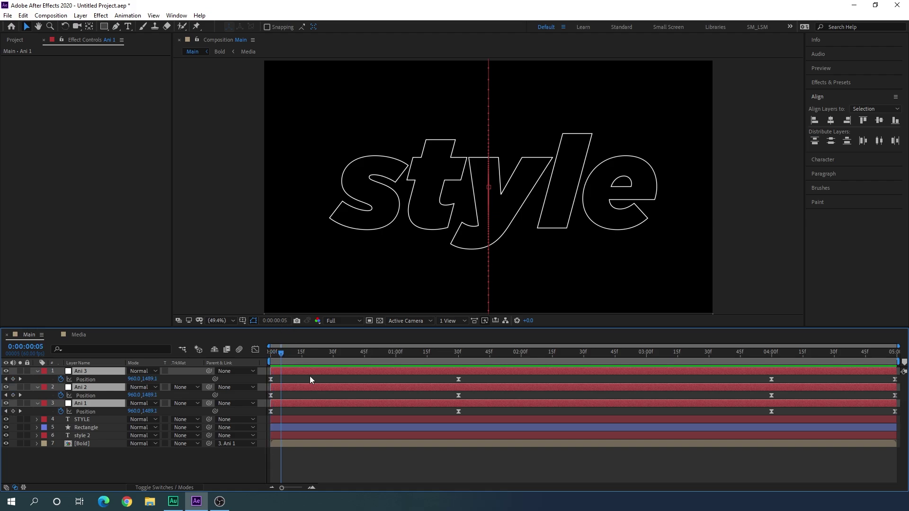
pyautogui.moveTo(470, 394); pyautogui.dragTo(280, 401)
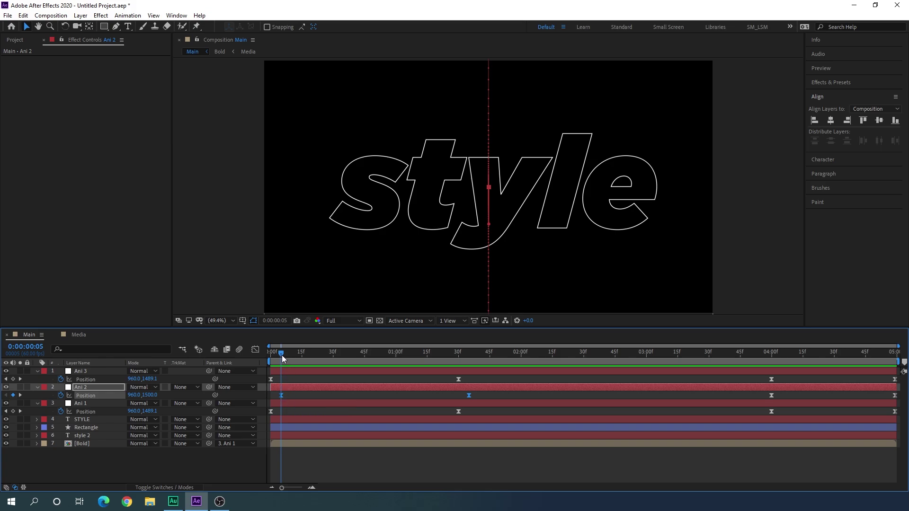
pyautogui.moveTo(282, 355); pyautogui.dragTo(291, 337)
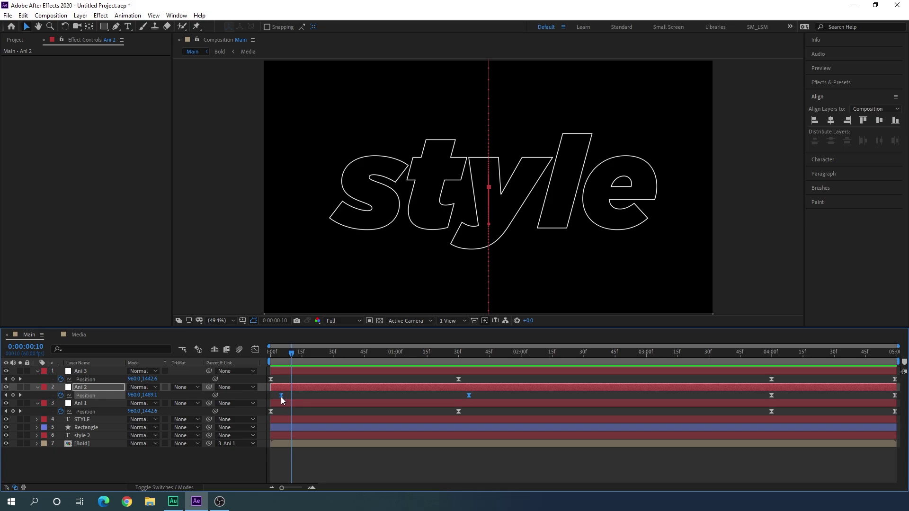
pyautogui.moveTo(474, 378); pyautogui.dragTo(285, 367)
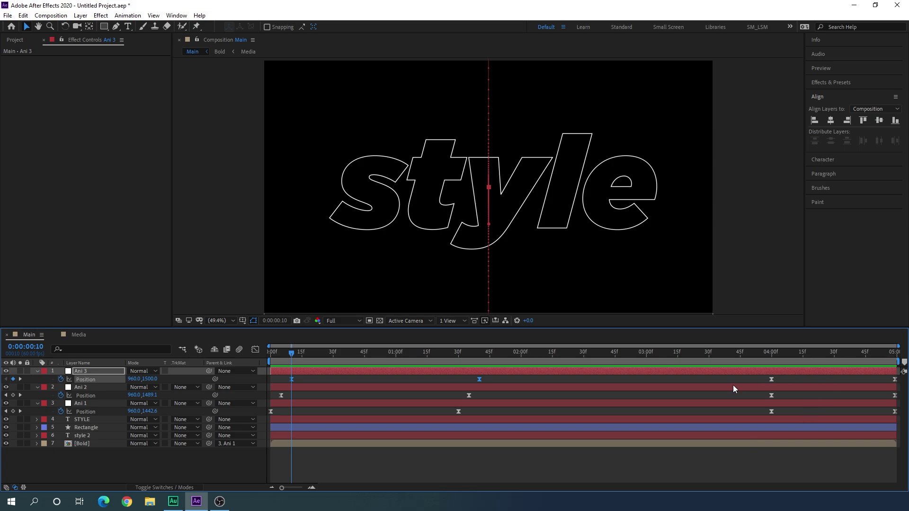
# - Shift Ani 2's two exit Position keyframes earlier so the exit starts at 0:00:03:55
pyautogui.moveTo(761, 353); pyautogui.dragTo(771, 365)
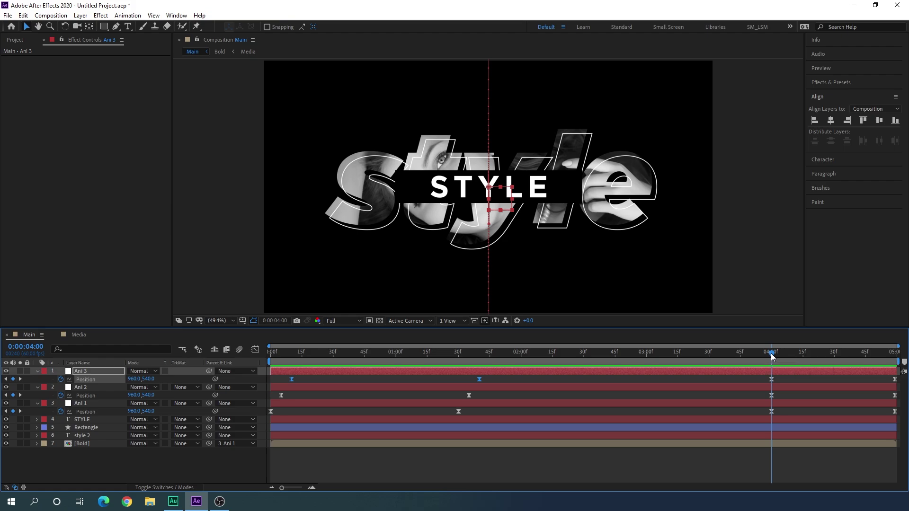
pyautogui.moveTo(771, 356); pyautogui.dragTo(761, 356)
pyautogui.moveTo(753, 393); pyautogui.dragTo(896, 402)
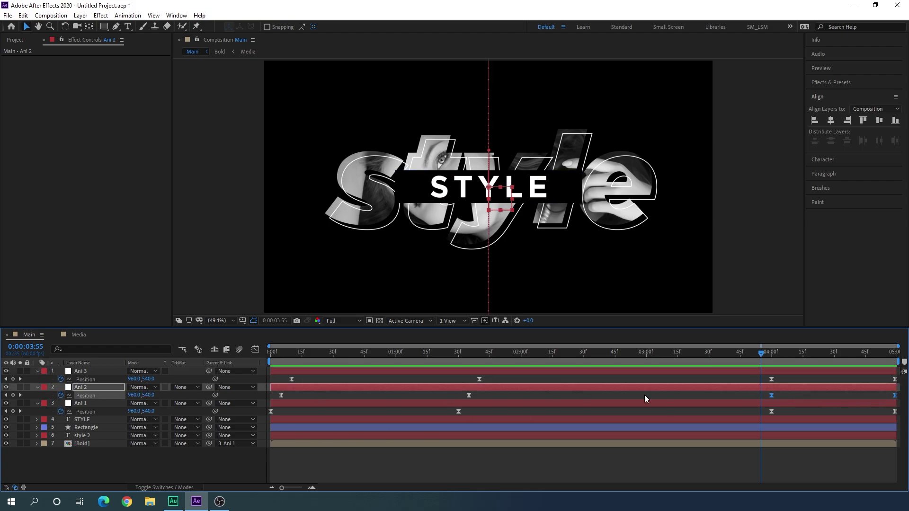
pyautogui.moveTo(771, 395); pyautogui.dragTo(762, 396)
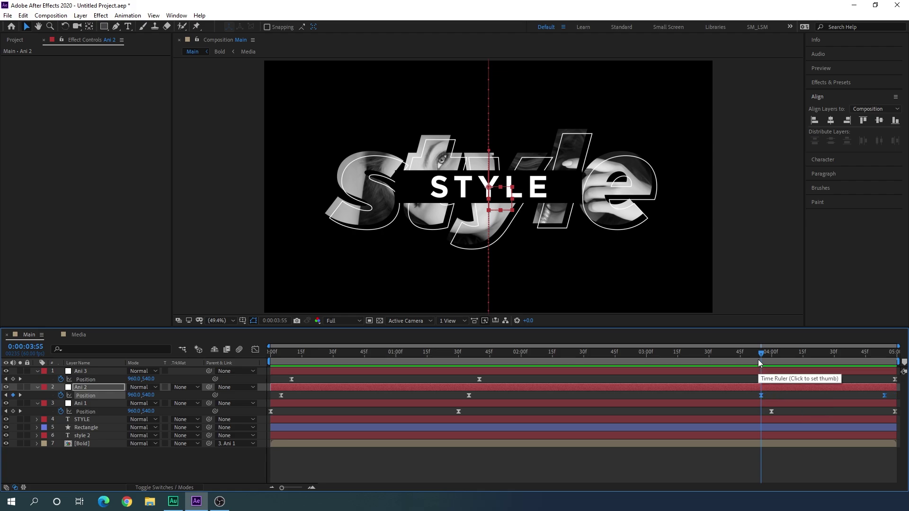
# - Shift Ani 3's two exit Position keyframes to start at 0:00:03:50, and collapse all three null layers
pyautogui.moveTo(757, 360); pyautogui.dragTo(749, 360)
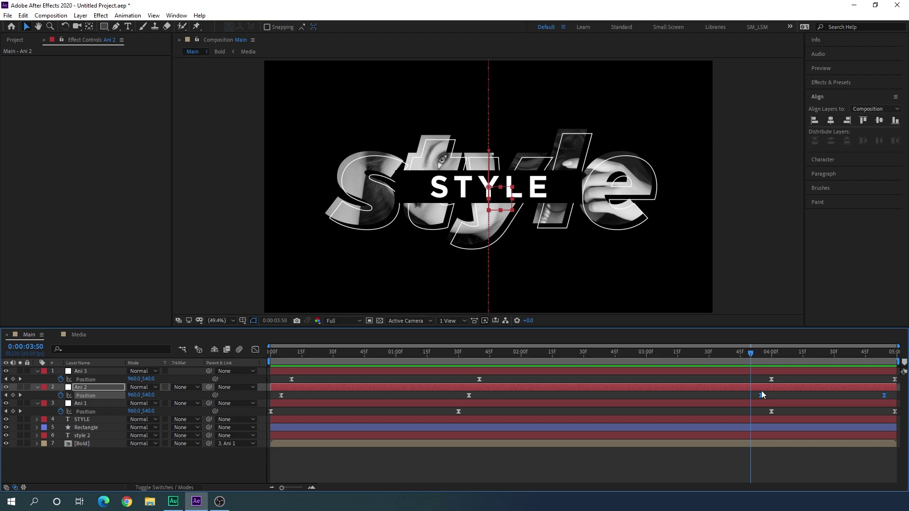
pyautogui.click(770, 379)
pyautogui.keyDown('shift'); pyautogui.click(895, 379); pyautogui.keyUp('shift')
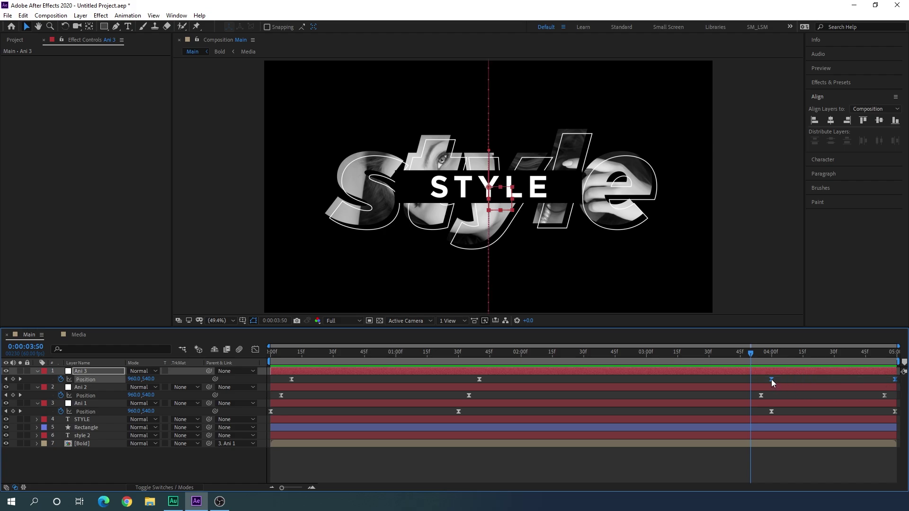
pyautogui.moveTo(770, 379); pyautogui.dragTo(752, 383)
pyautogui.click(37, 371)
pyautogui.click(37, 379)
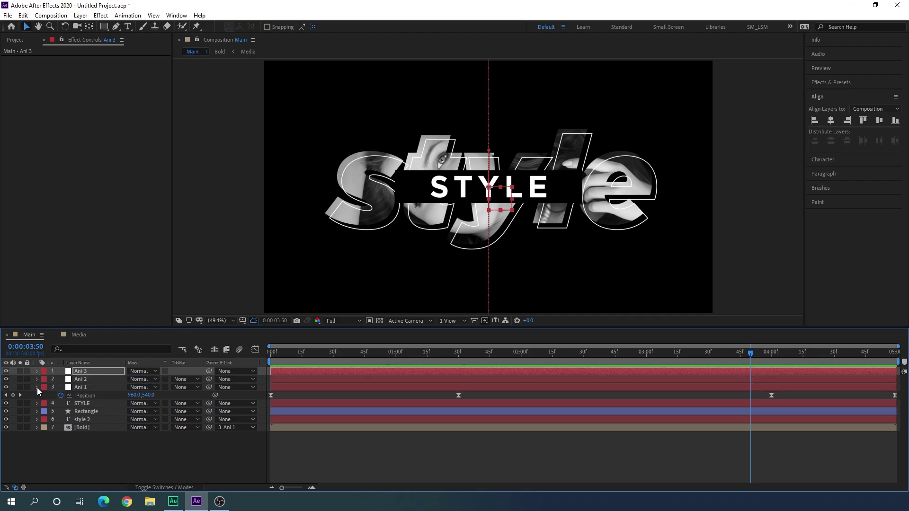
pyautogui.click(37, 387)
# - At 0:00:03:00, parent the style 2 outline text layer to the Ani 2 null
pyautogui.click(121, 438)
pyautogui.moveTo(365, 353); pyautogui.dragTo(646, 355)
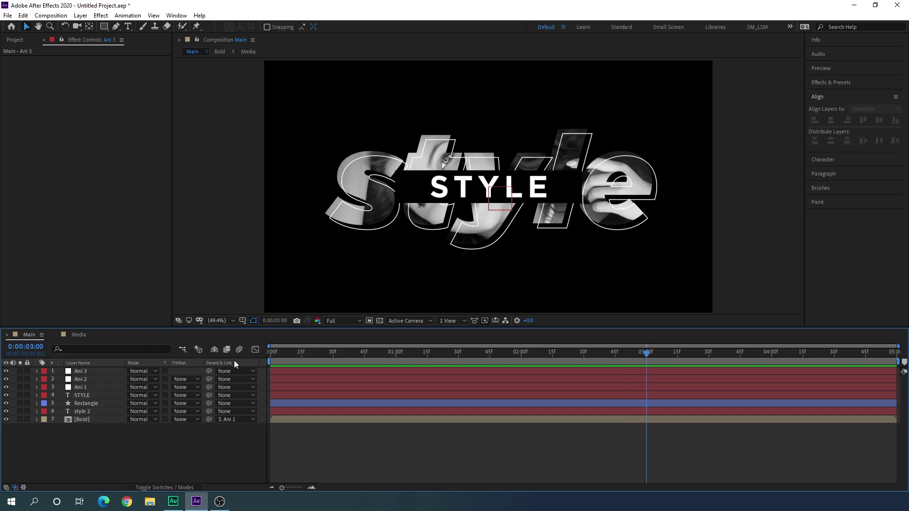
pyautogui.click(90, 412)
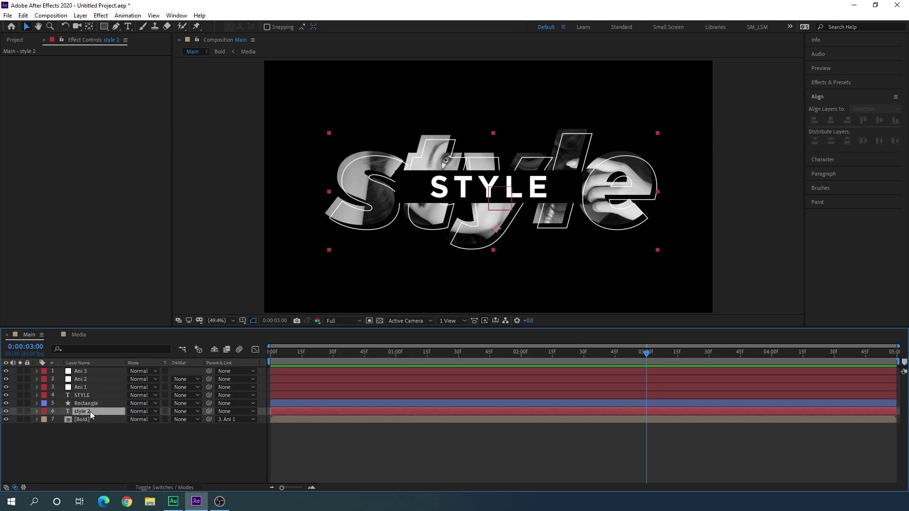
pyautogui.click(232, 411)
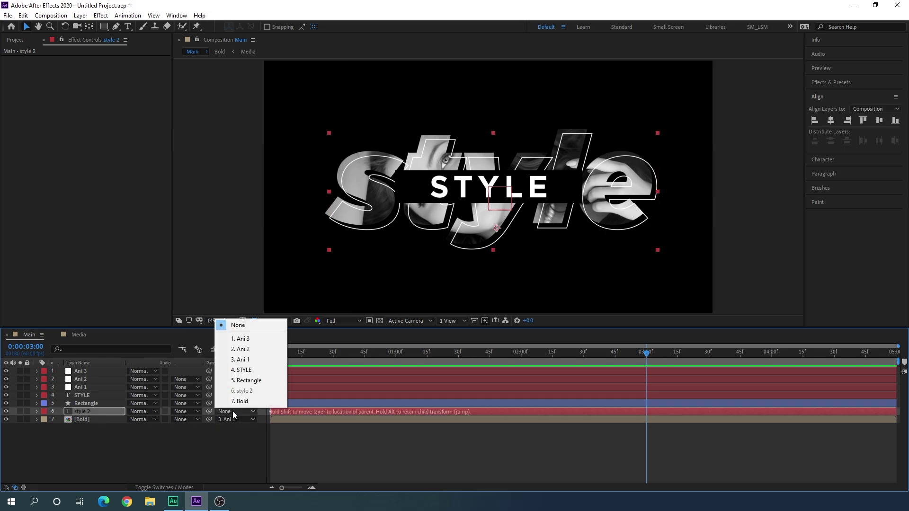
pyautogui.click(251, 349)
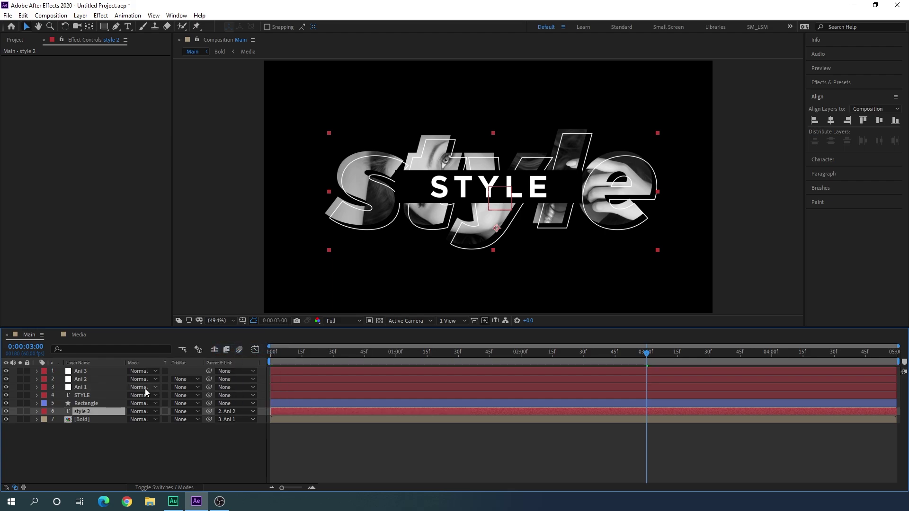
# - Parent the Rectangle and STYLE layers to the Ani 3 null and scrub through the animation
pyautogui.click(93, 404)
pyautogui.click(225, 403)
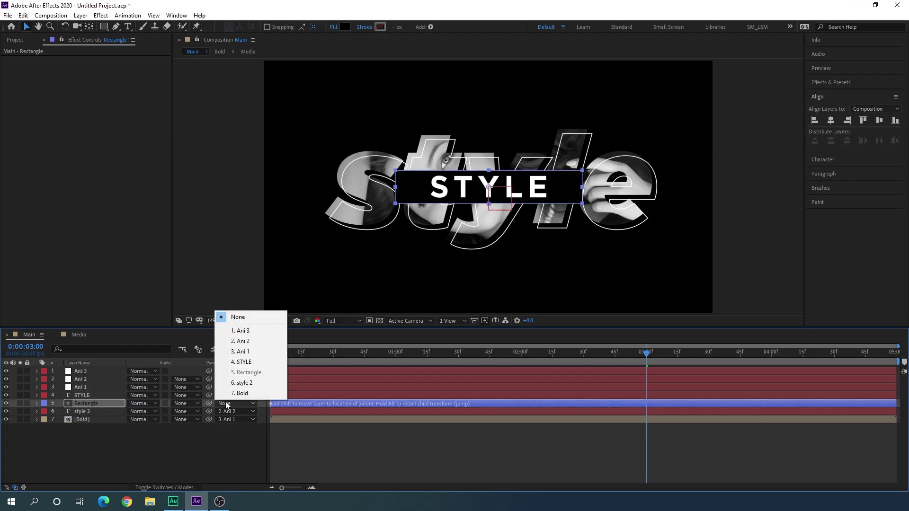
pyautogui.click(245, 330)
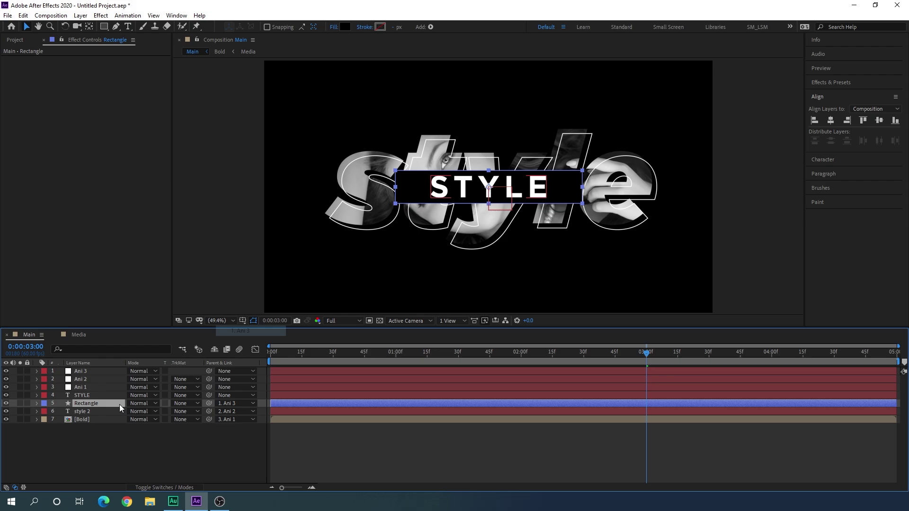
pyautogui.click(92, 395)
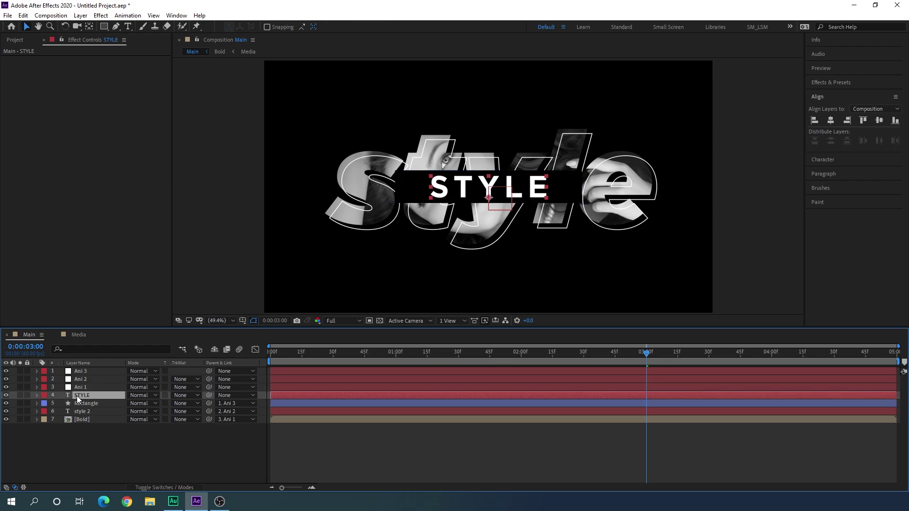
pyautogui.click(222, 394)
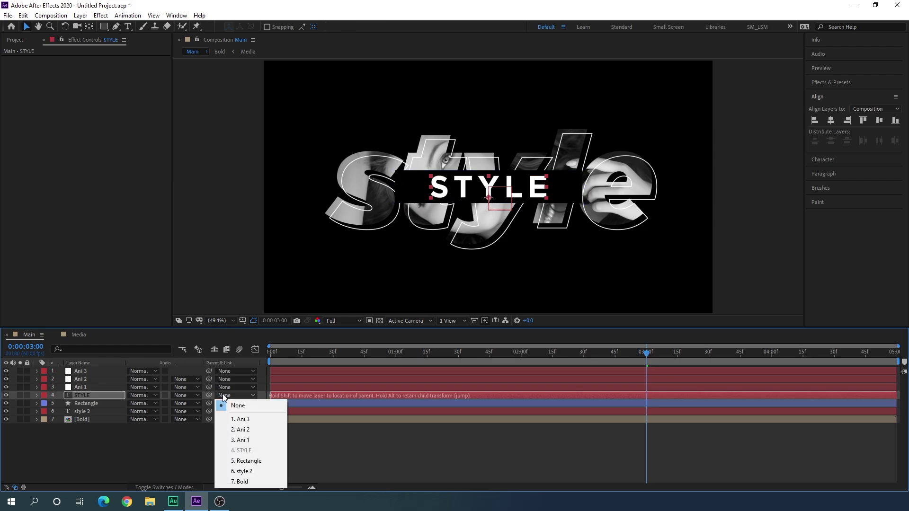
pyautogui.click(237, 419)
pyautogui.moveTo(497, 361); pyautogui.dragTo(537, 361)
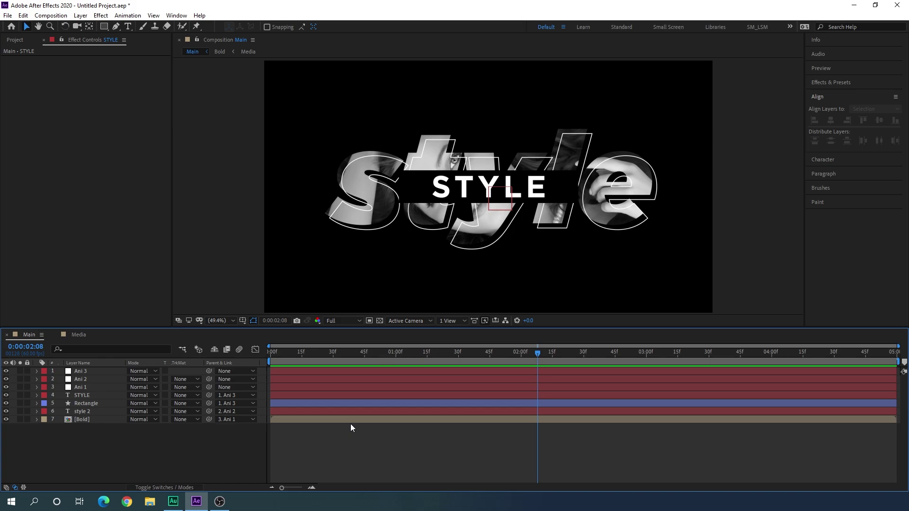
# - Create a project folder named Slide 1 and move all compositions, the Solids folder and the image into it
pyautogui.click(16, 41)
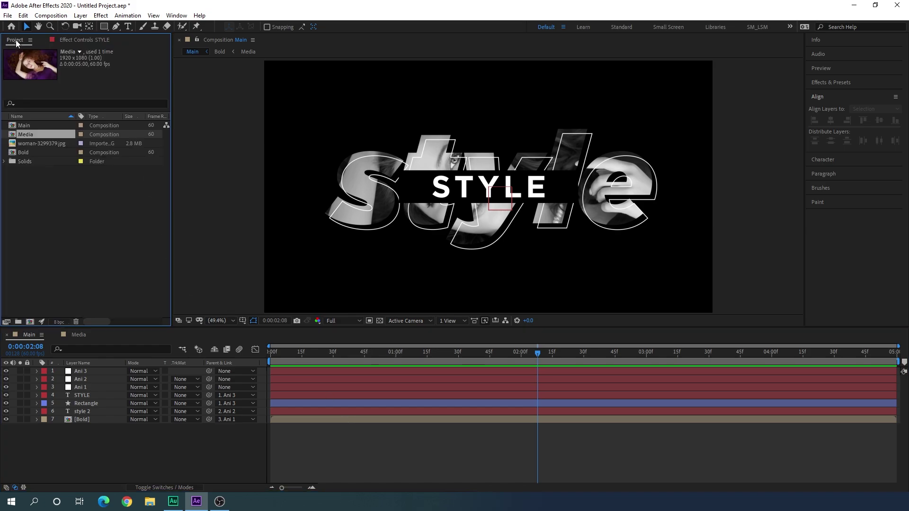
pyautogui.click(77, 215)
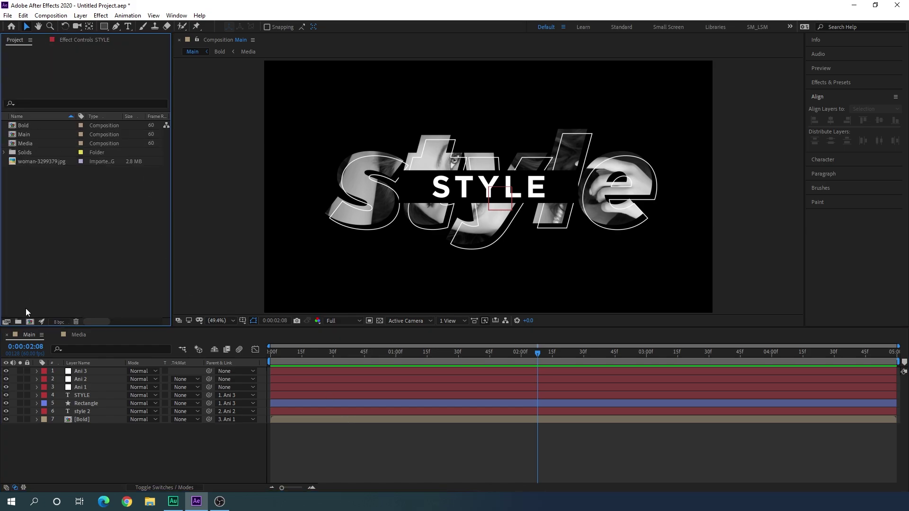
pyautogui.click(18, 323)
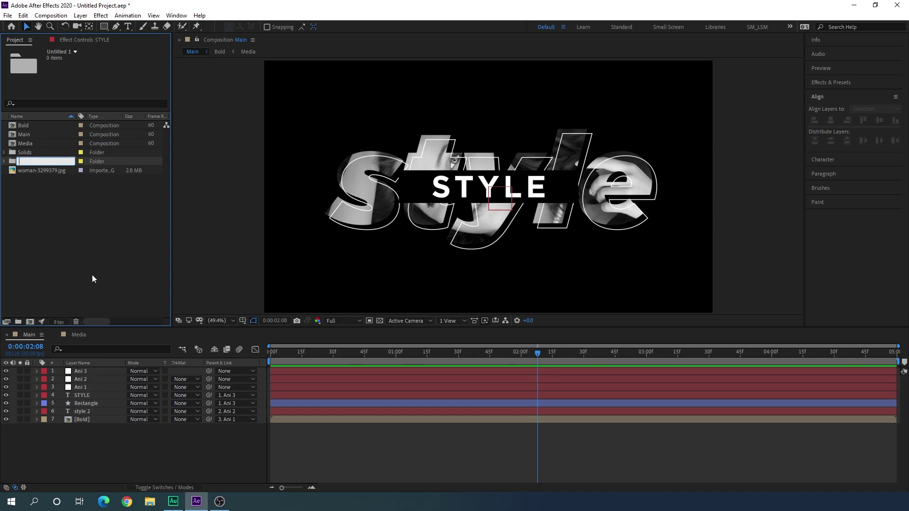
pyautogui.write('Slide 1')
pyautogui.press('Return')
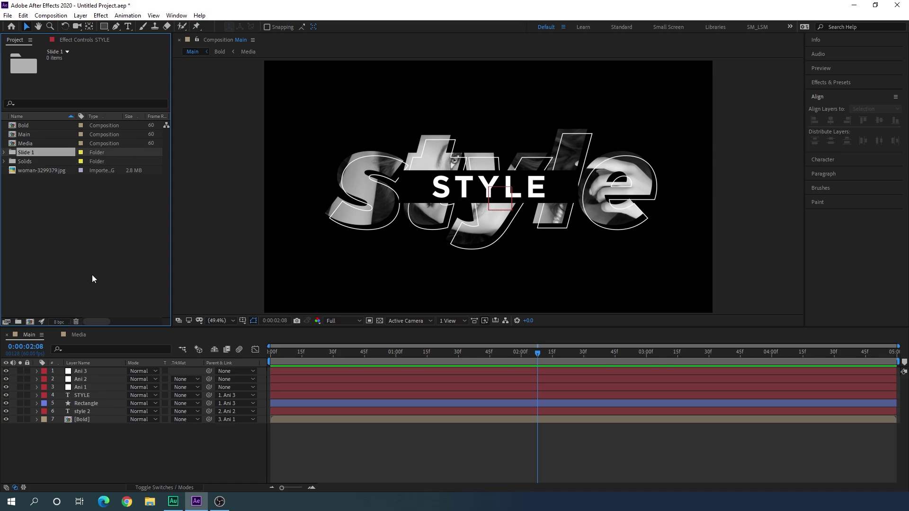
pyautogui.click(92, 275)
pyautogui.moveTo(32, 183); pyautogui.dragTo(38, 152)
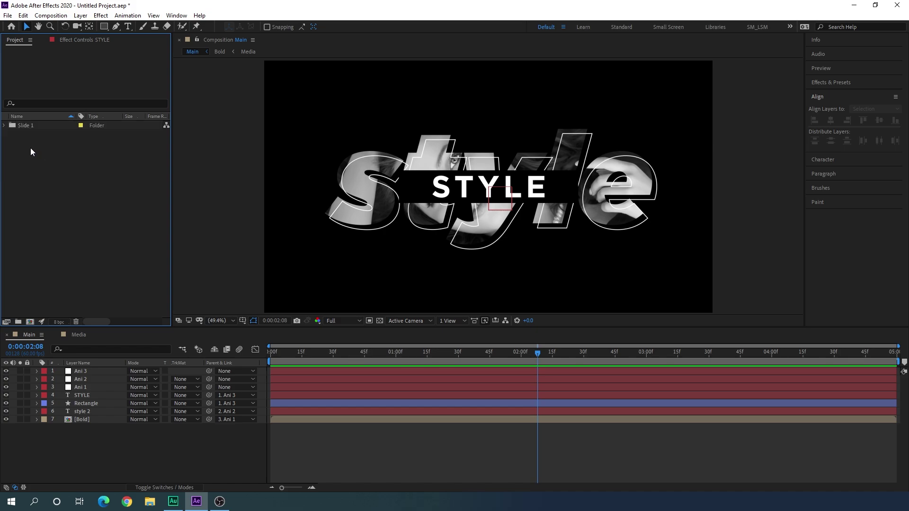
# - Rename the Main composition inside the Slide 1 folder as Main 1, and collapse the folder
pyautogui.click(4, 126)
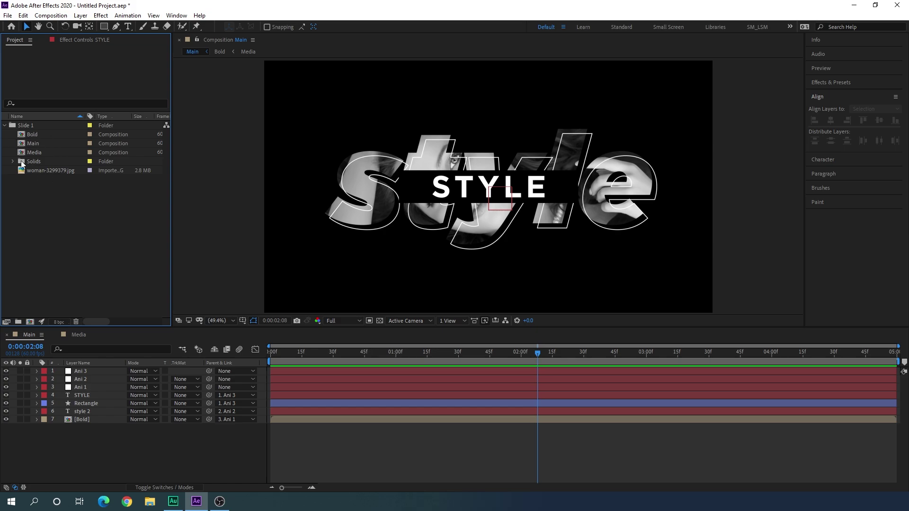
pyautogui.click(50, 142)
pyautogui.rightClick(48, 143)
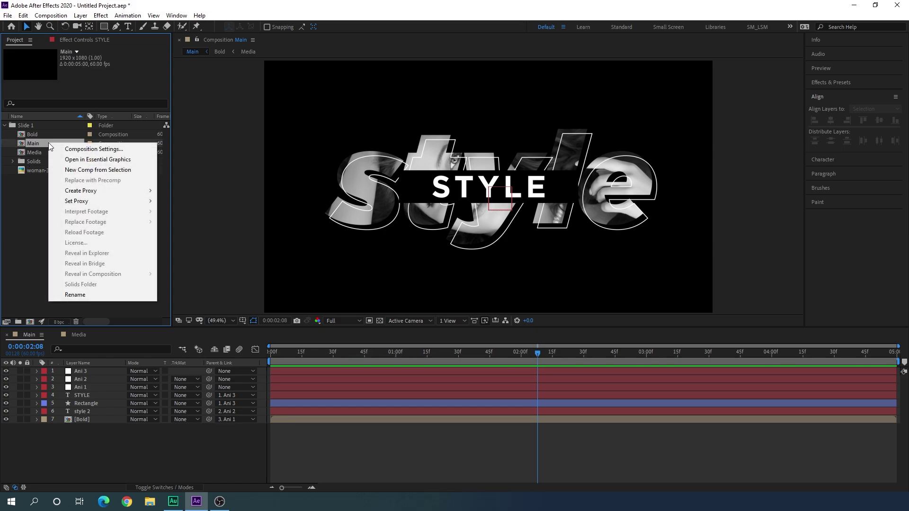
pyautogui.click(83, 296)
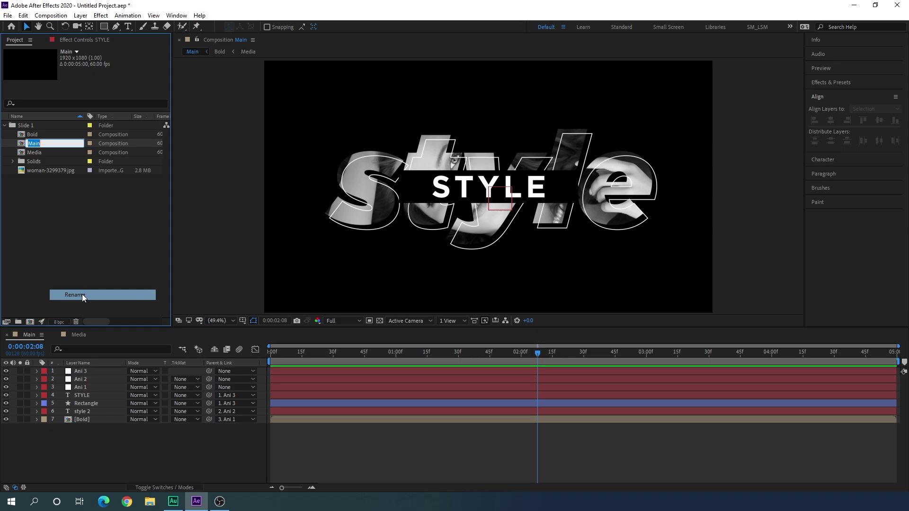
pyautogui.click(57, 142)
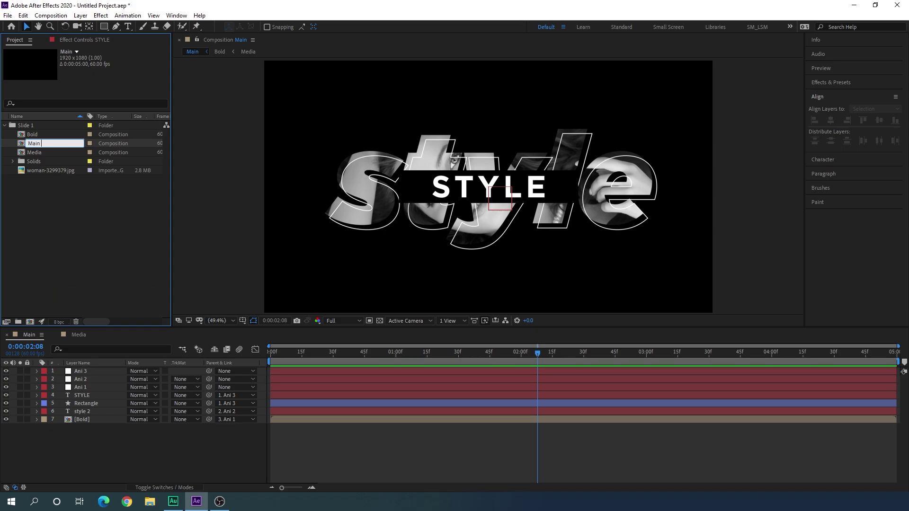
pyautogui.write('1')
pyautogui.press('Return')
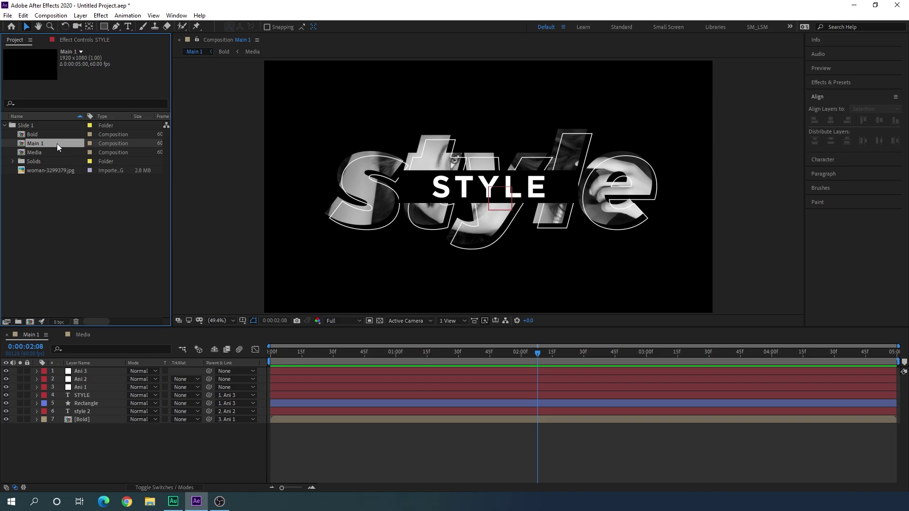
pyautogui.click(5, 125)
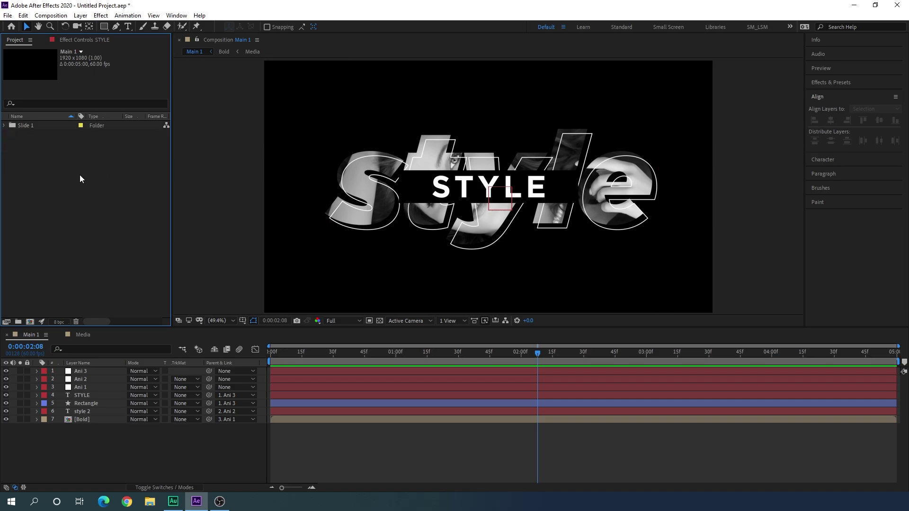
# - Save the project under the name Slide 1 in the Bold folder on the Desktop
pyautogui.click(8, 15)
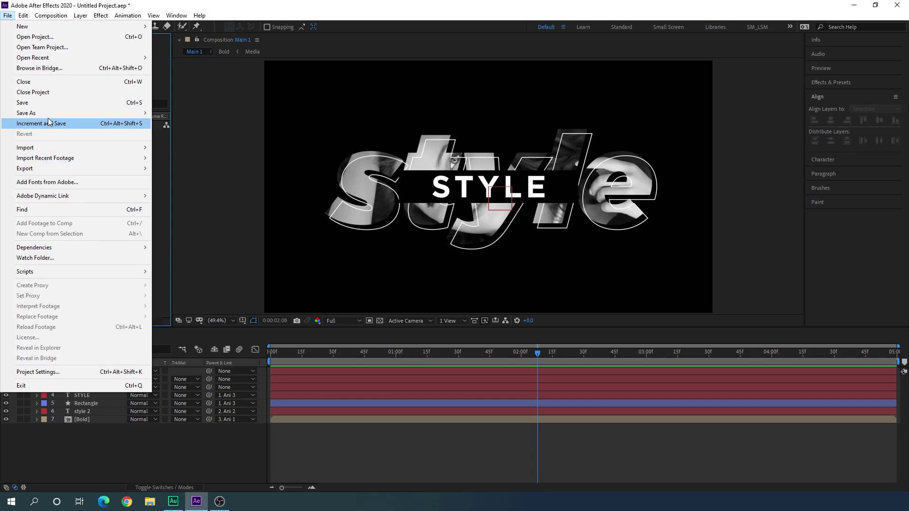
pyautogui.moveTo(44, 114)
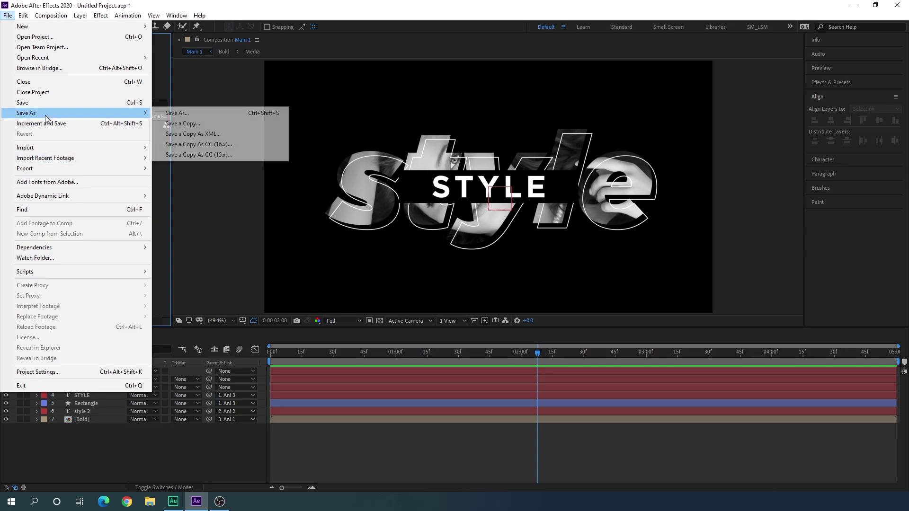
pyautogui.click(207, 113)
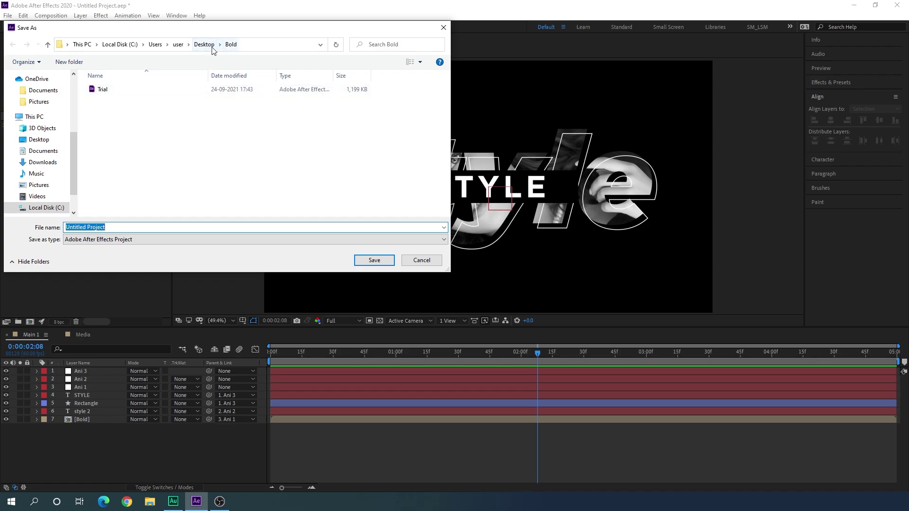
pyautogui.click(231, 44)
pyautogui.press('BackSpace')
pyautogui.write('Slide 1')
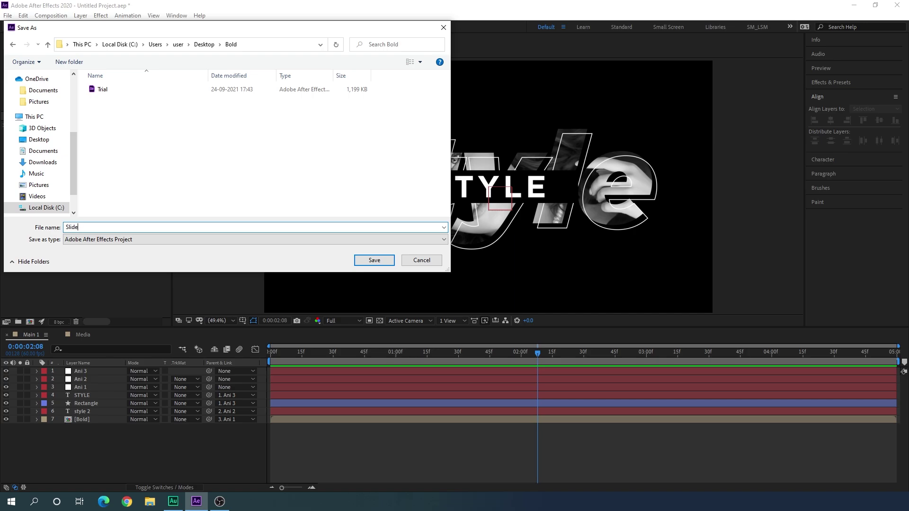
pyautogui.click(366, 261)
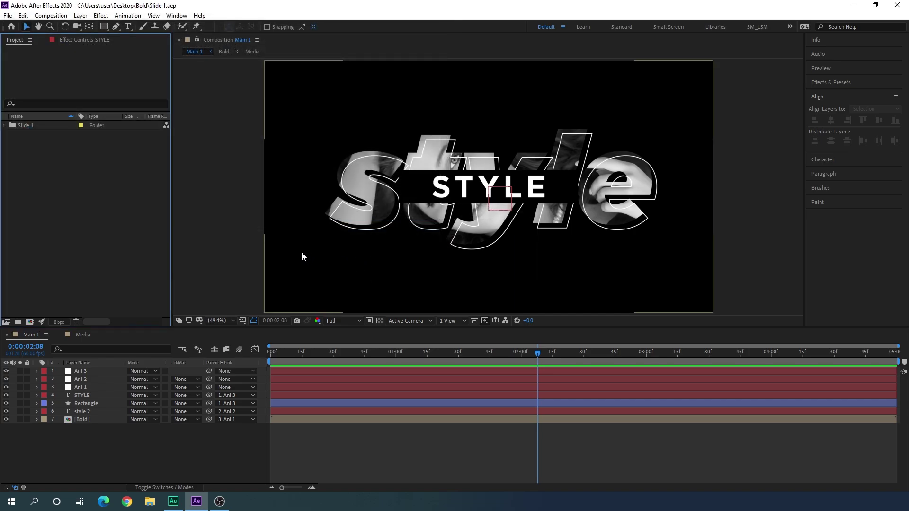
# - Import the saved Slide 1 After Effects project file into the current project
pyautogui.rightClick(34, 161)
pyautogui.moveTo(94, 209)
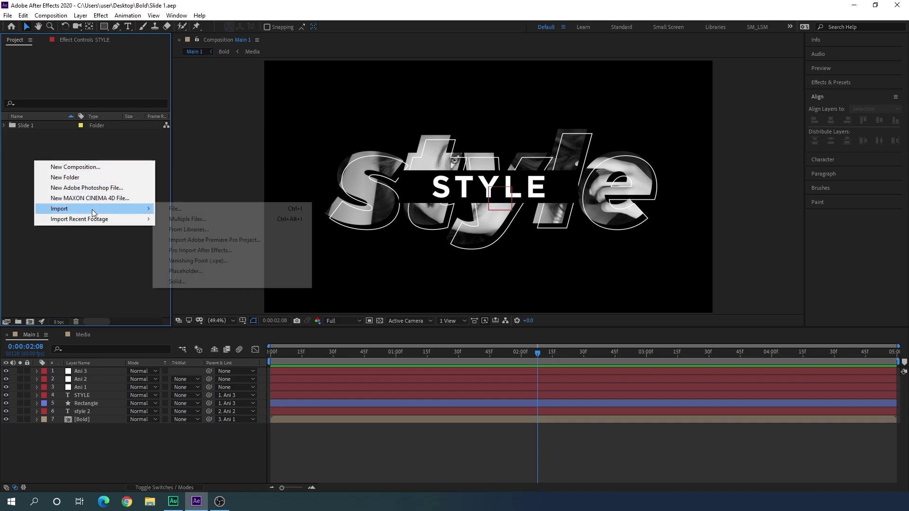
pyautogui.click(177, 209)
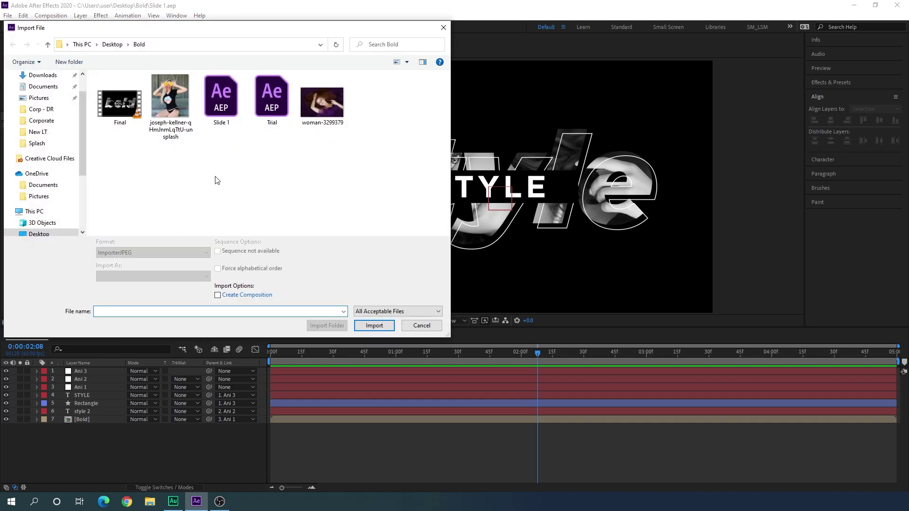
pyautogui.click(224, 118)
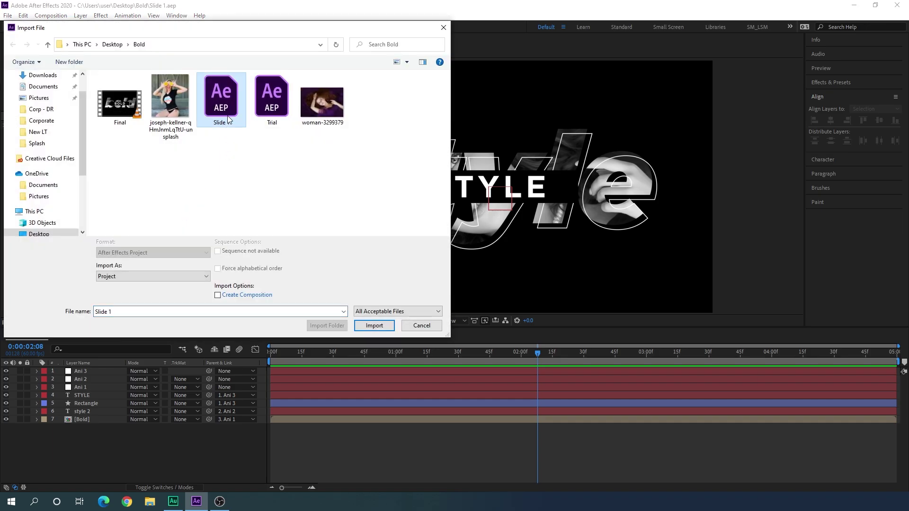
pyautogui.click(373, 327)
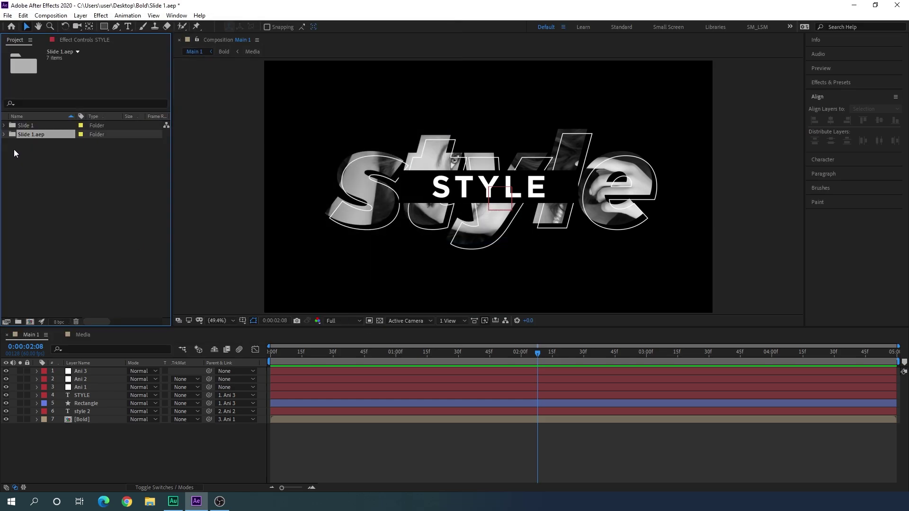
# - Expand the imported Slide 1.aep folder and rename the Slide 1 folder inside it as Slide 2
pyautogui.click(5, 135)
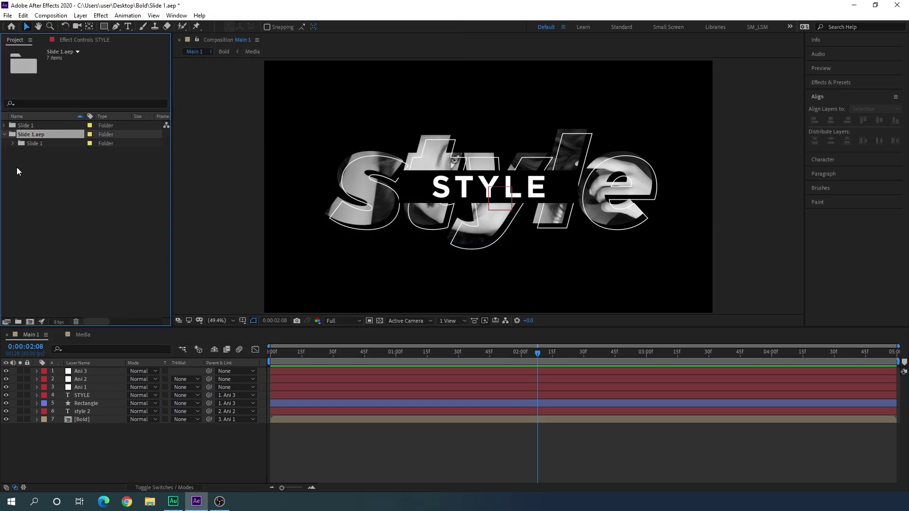
pyautogui.click(36, 145)
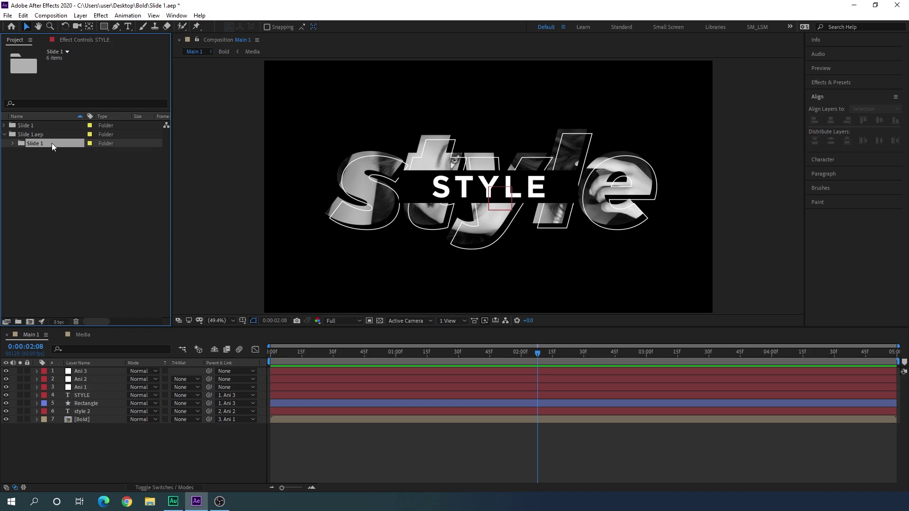
pyautogui.rightClick(52, 143)
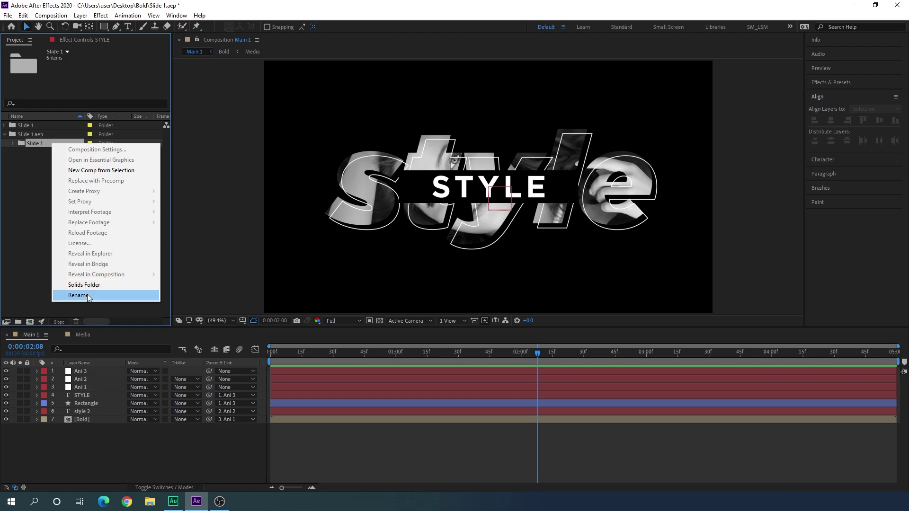
pyautogui.click(89, 295)
pyautogui.click(61, 142)
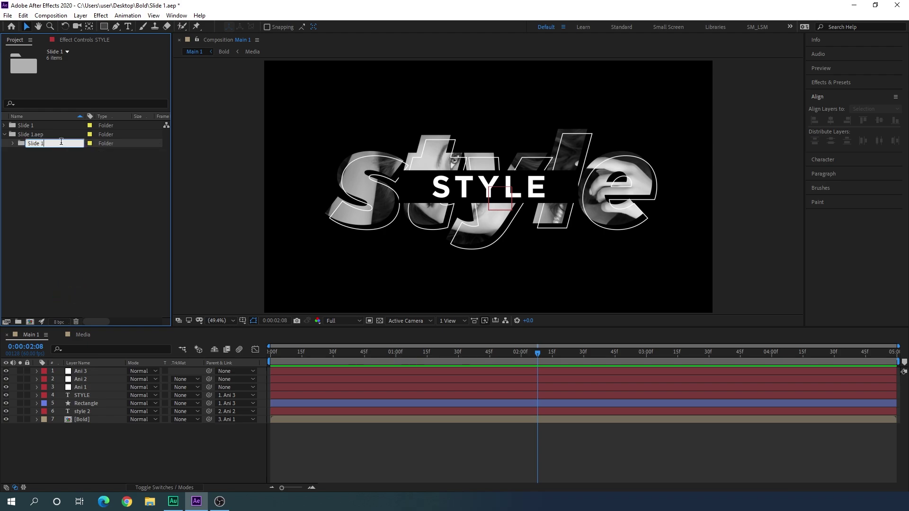
pyautogui.press('BackSpace')
pyautogui.press('Return')
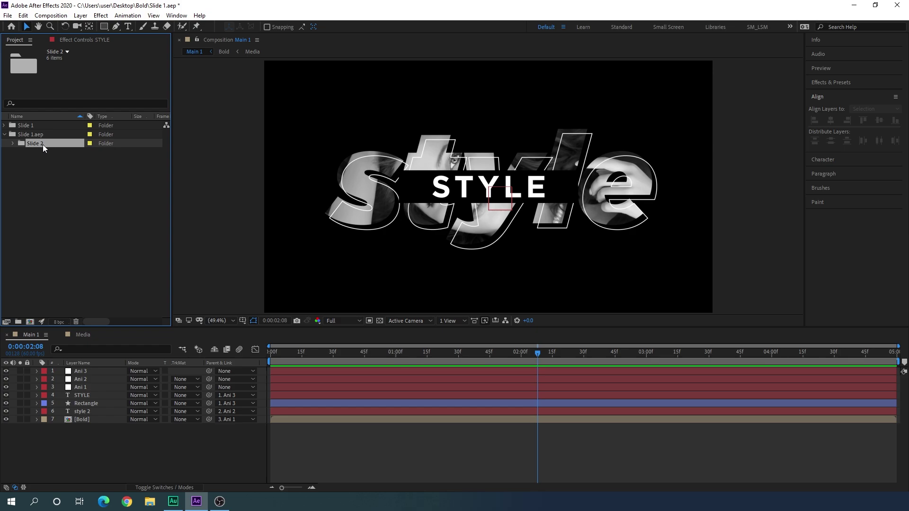
# - Move the Slide 2 folder out to the project's top level and delete the emptied Slide 1.aep folder
pyautogui.moveTo(46, 143); pyautogui.dragTo(47, 191)
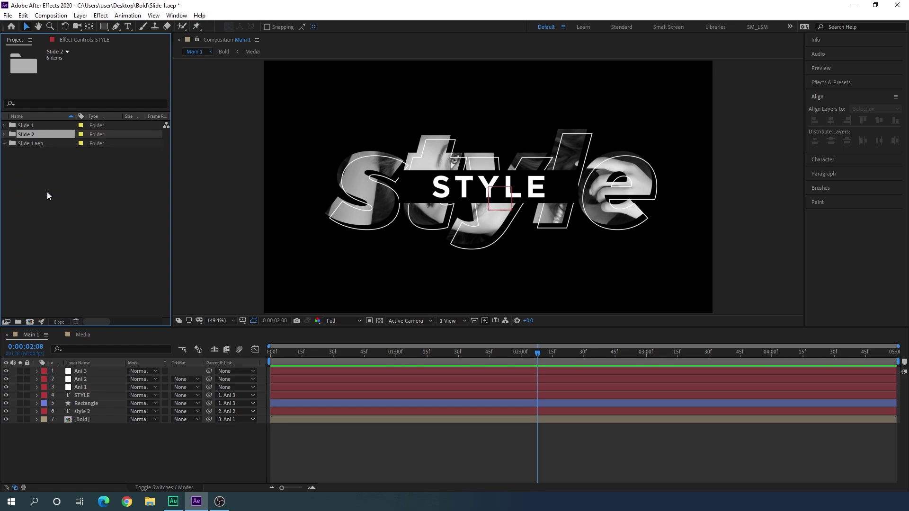
pyautogui.click(36, 163)
pyautogui.click(33, 144)
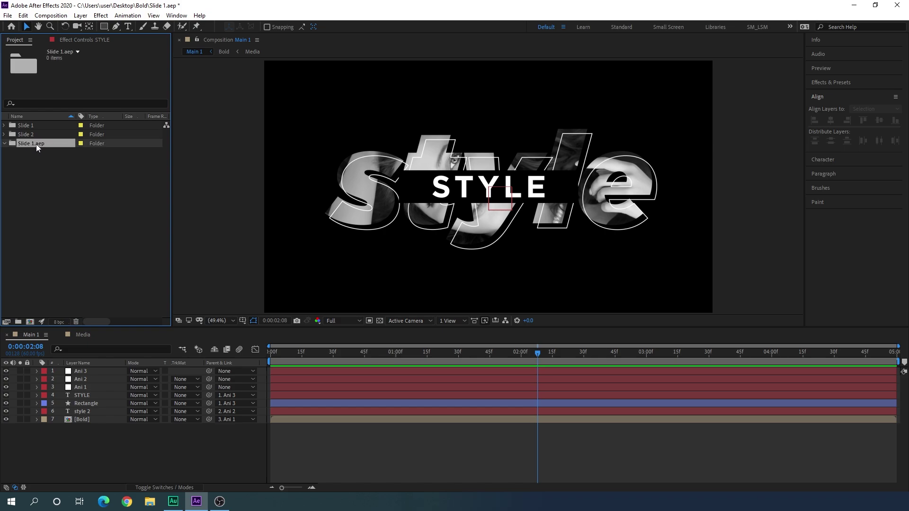
pyautogui.press('Delete')
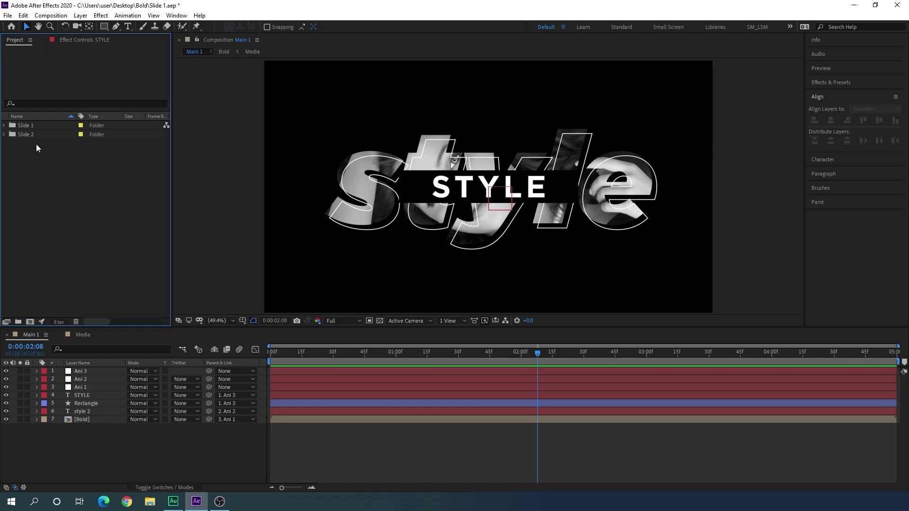
# - Rename the Main 1 composition inside the Slide 2 folder as Main 2
pyautogui.click(5, 134)
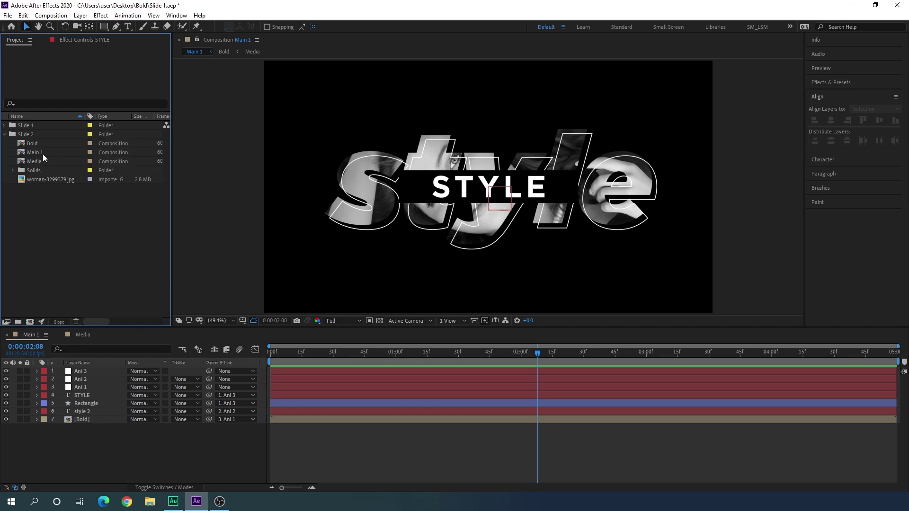
pyautogui.click(43, 155)
pyautogui.rightClick(50, 153)
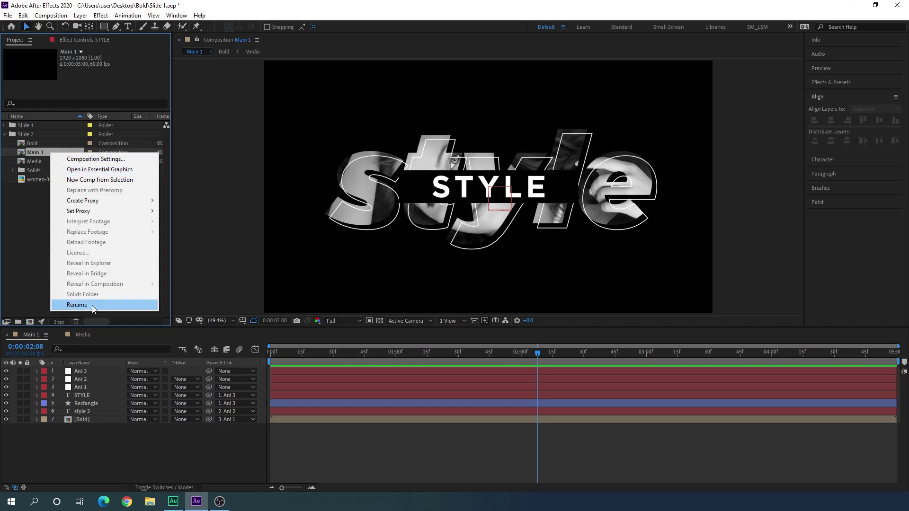
pyautogui.click(77, 304)
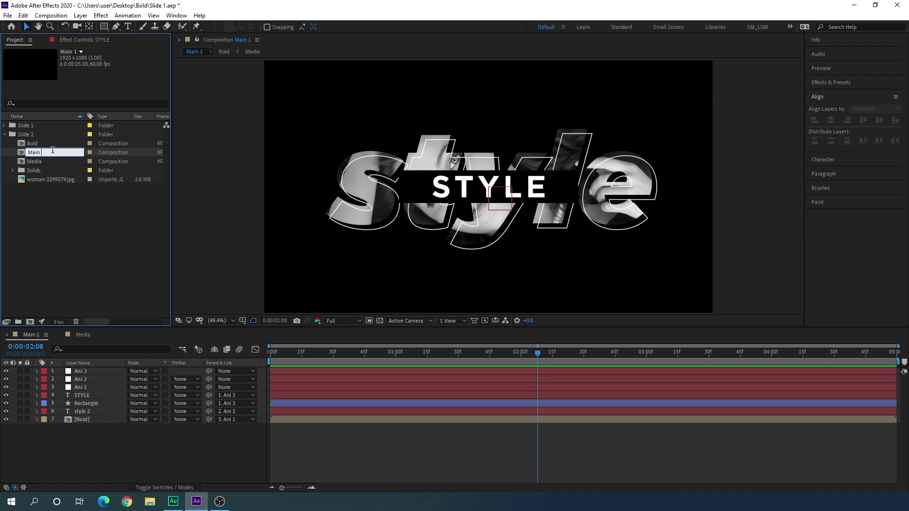
pyautogui.write('2')
pyautogui.press('Return')
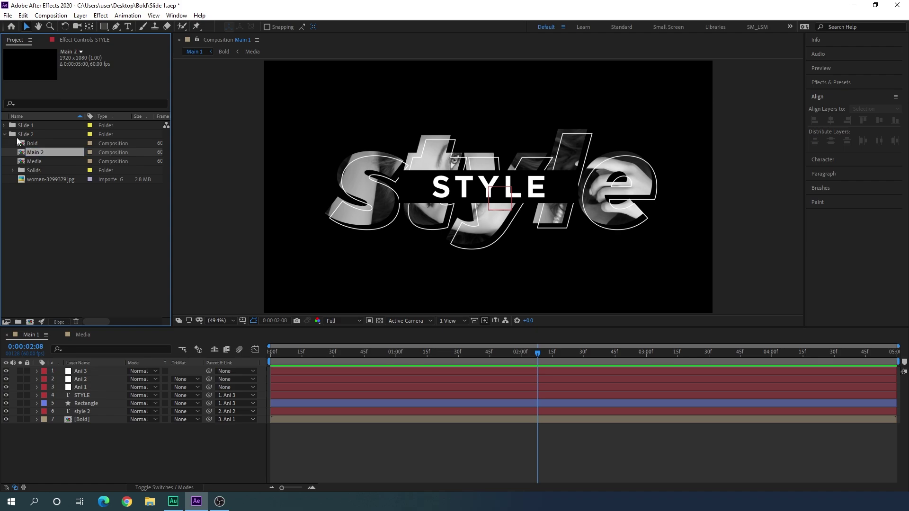
pyautogui.click(63, 216)
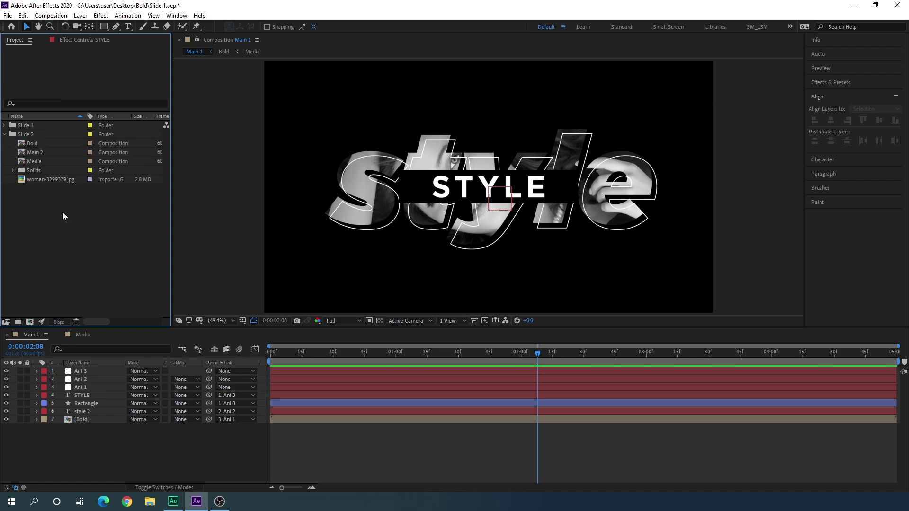
# - Create a new composition named Final with a duration of 0:00:10:00
pyautogui.click(51, 15)
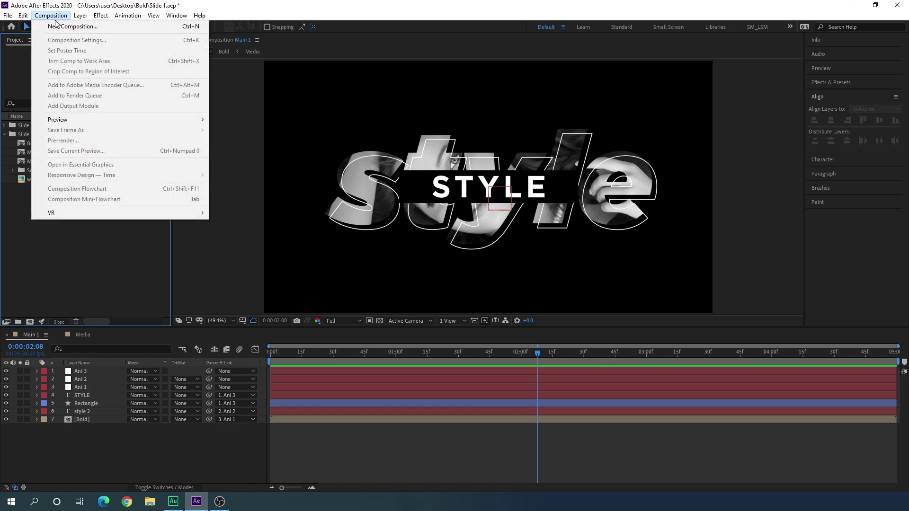
pyautogui.click(72, 26)
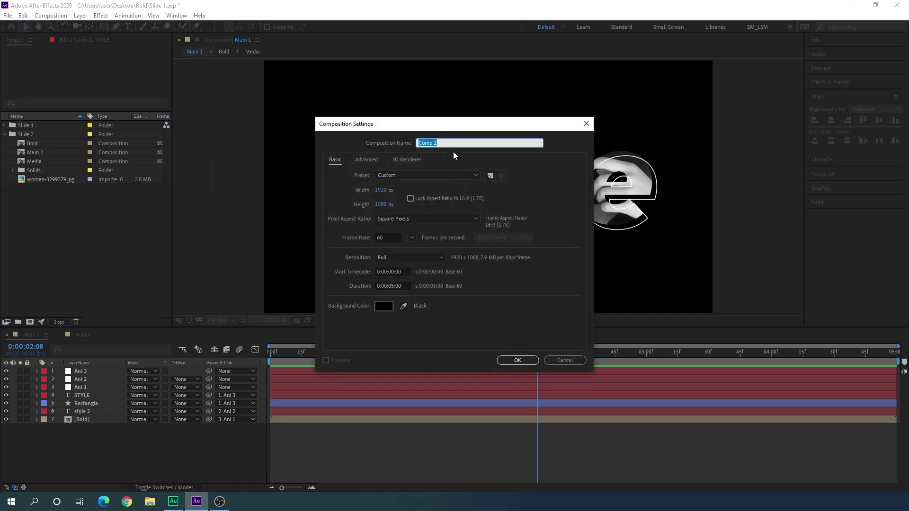
pyautogui.write('Final')
pyautogui.click(391, 286)
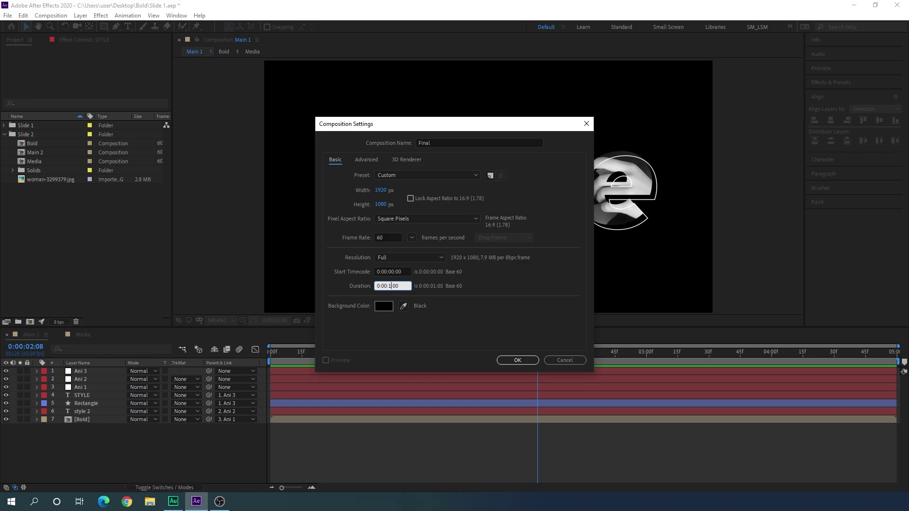
pyautogui.write('10')
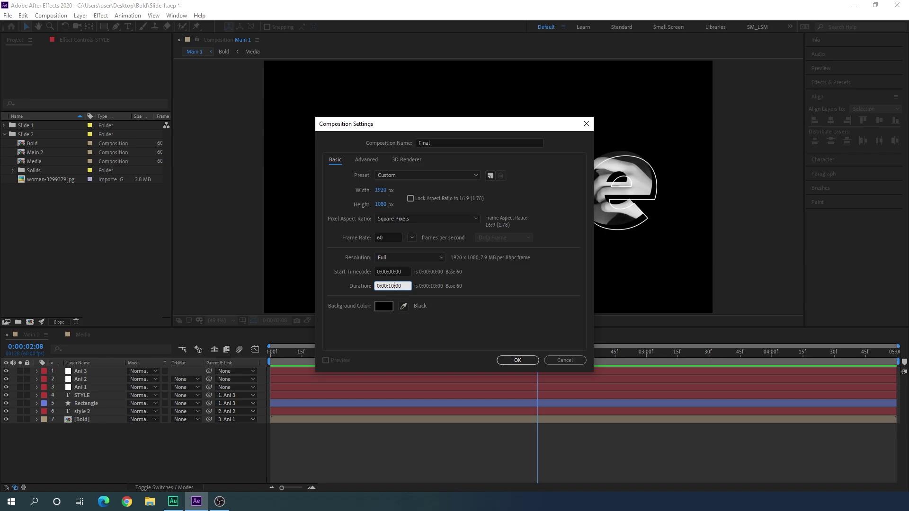
pyautogui.click(514, 360)
# - Expand the Slide 1 folder and add its Main 1 composition to the Final timeline
pyautogui.click(13, 161)
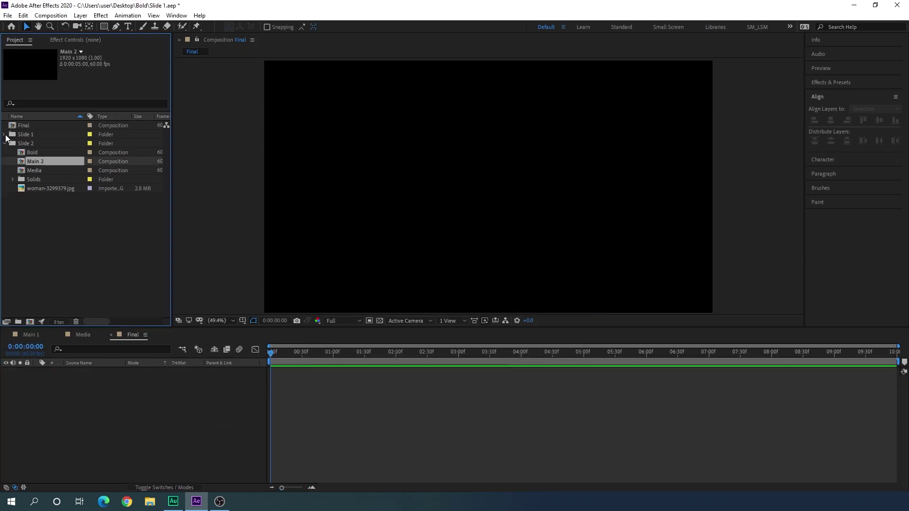
pyautogui.click(5, 135)
pyautogui.click(42, 152)
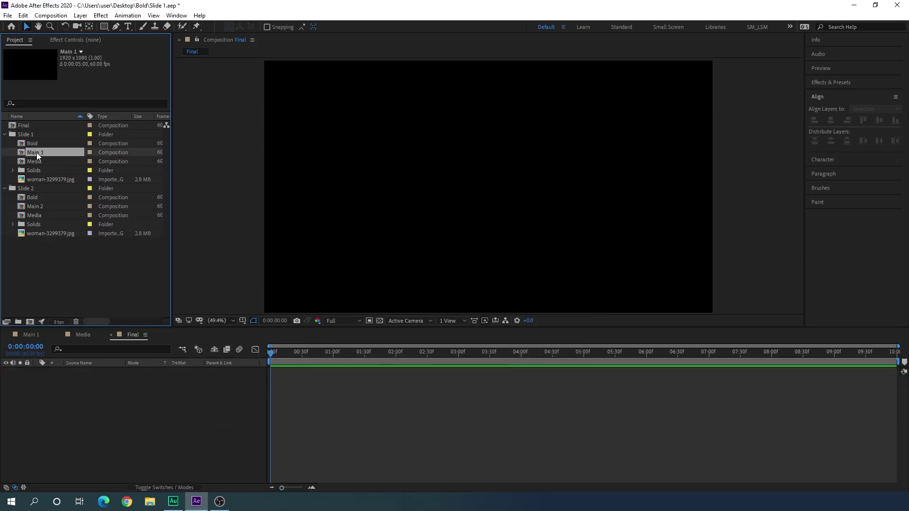
pyautogui.moveTo(44, 152); pyautogui.dragTo(95, 395)
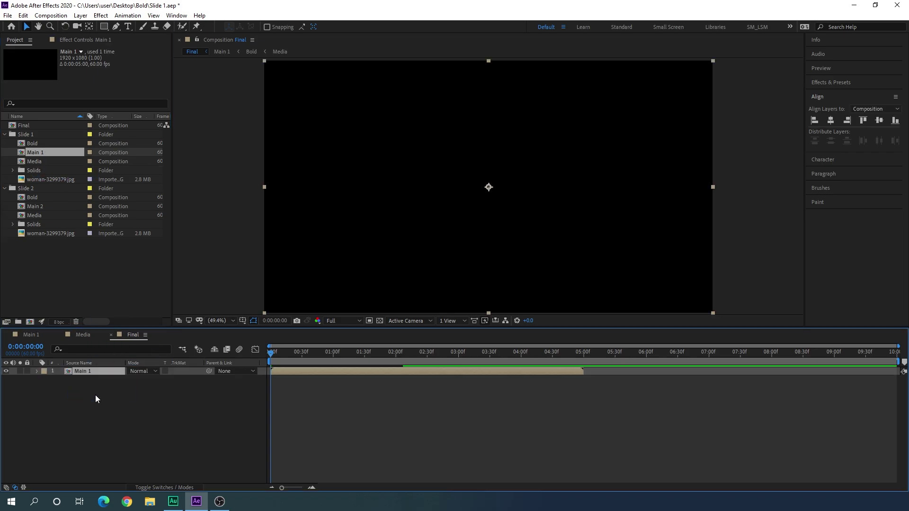
# - Add Main 2 above Main 1 in Final, shift it to start at about 4:30, and scrub through the transition
pyautogui.click(26, 189)
pyautogui.click(36, 206)
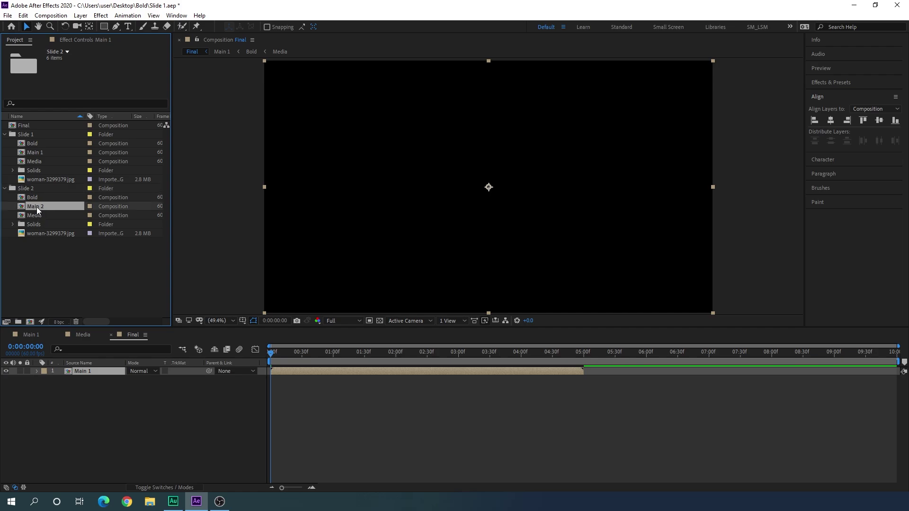
pyautogui.moveTo(40, 206); pyautogui.dragTo(98, 368)
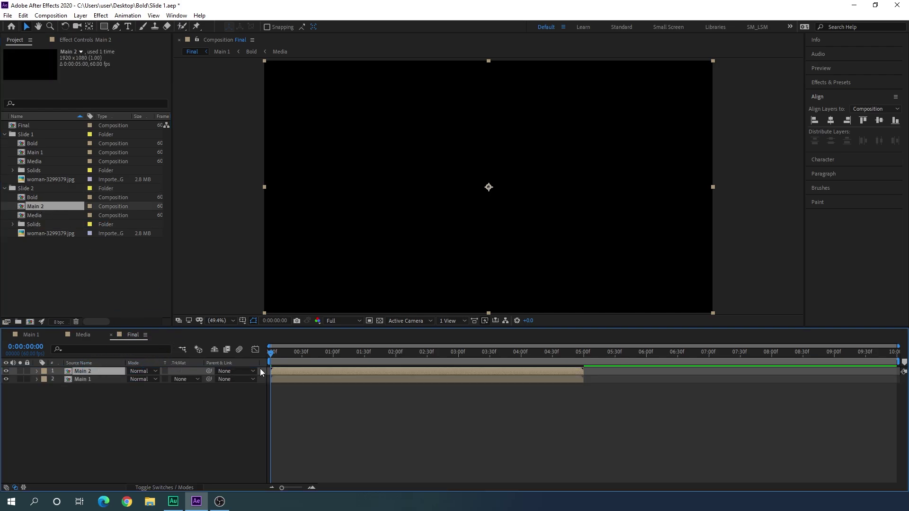
pyautogui.moveTo(299, 368); pyautogui.dragTo(552, 379)
pyautogui.moveTo(612, 371); pyautogui.dragTo(643, 359)
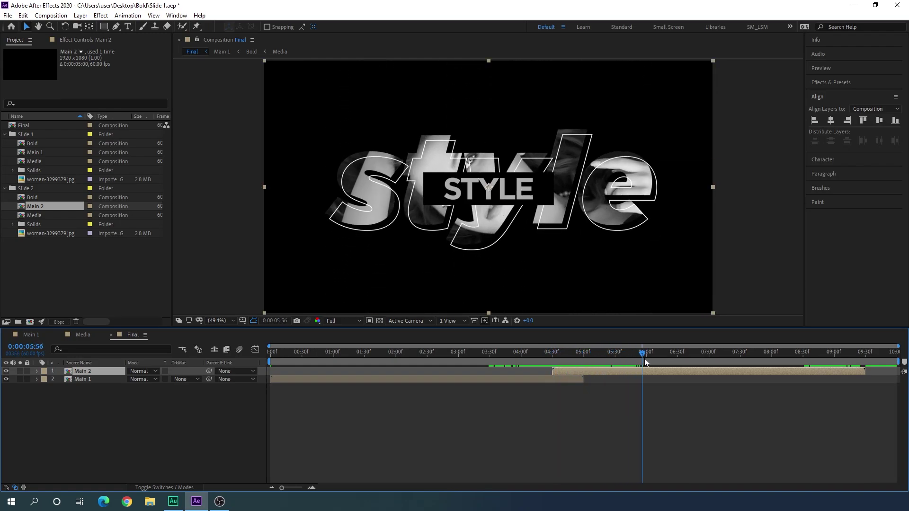
# - Open the Media composition nested in the Bold composition of Main 2
pyautogui.doubleClick(616, 371)
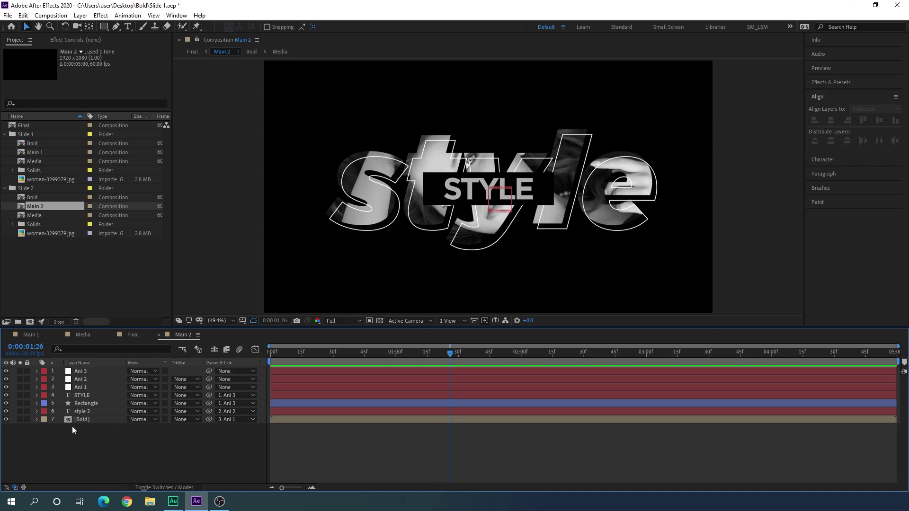
pyautogui.doubleClick(85, 420)
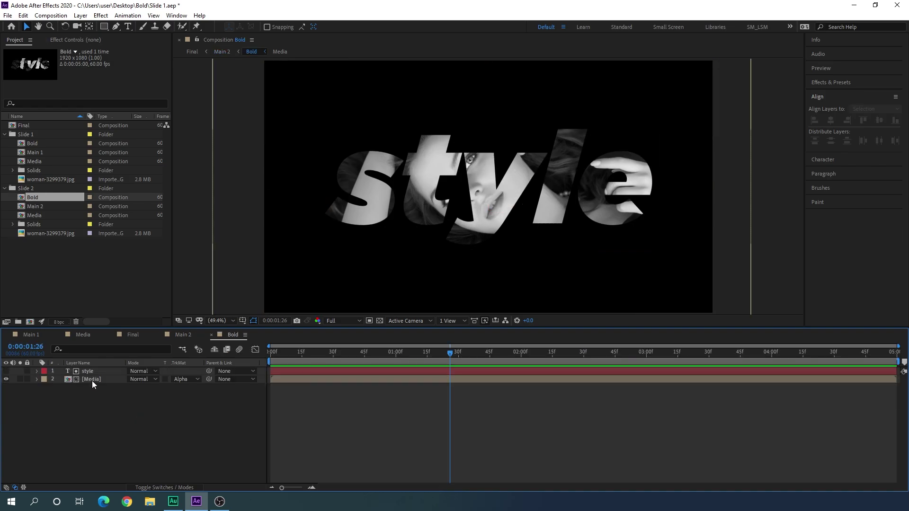
pyautogui.doubleClick(92, 380)
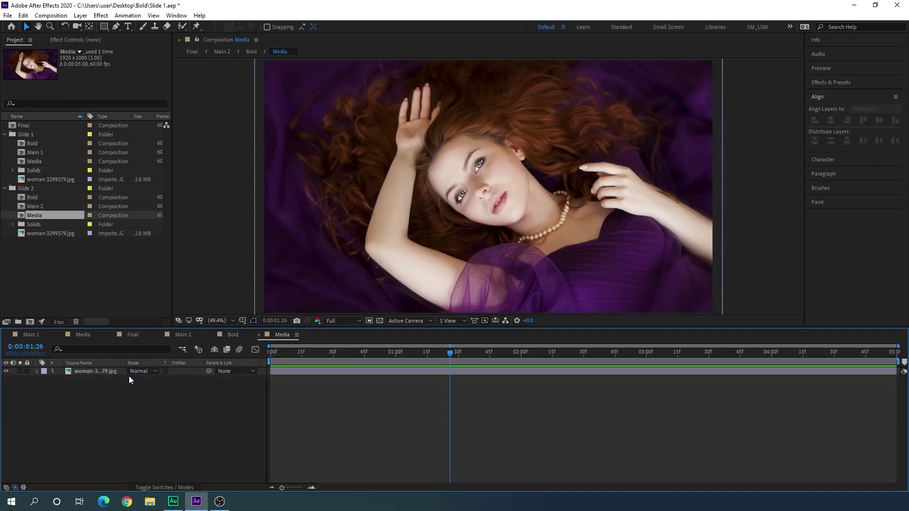
# - Import the Unsplash photo of the woman in the black T-shirt from the Bold folder as footage
pyautogui.rightClick(44, 260)
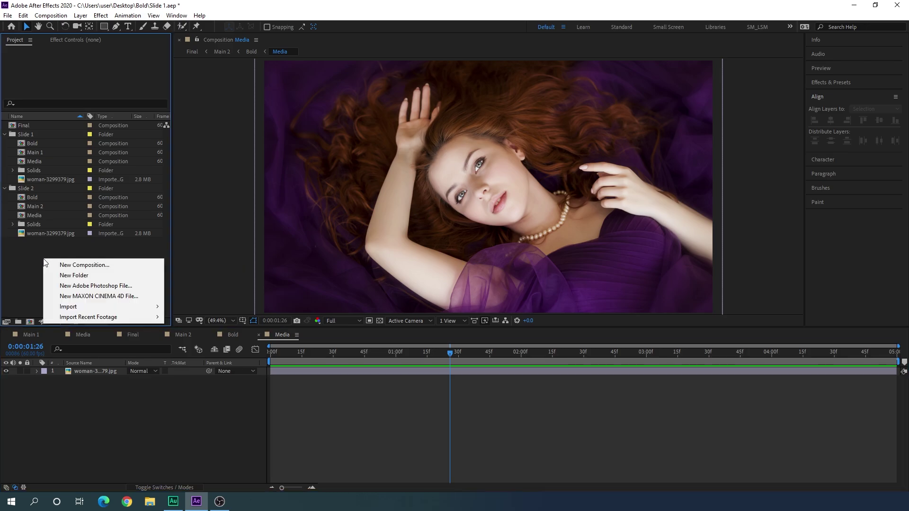
pyautogui.moveTo(73, 309)
pyautogui.click(203, 308)
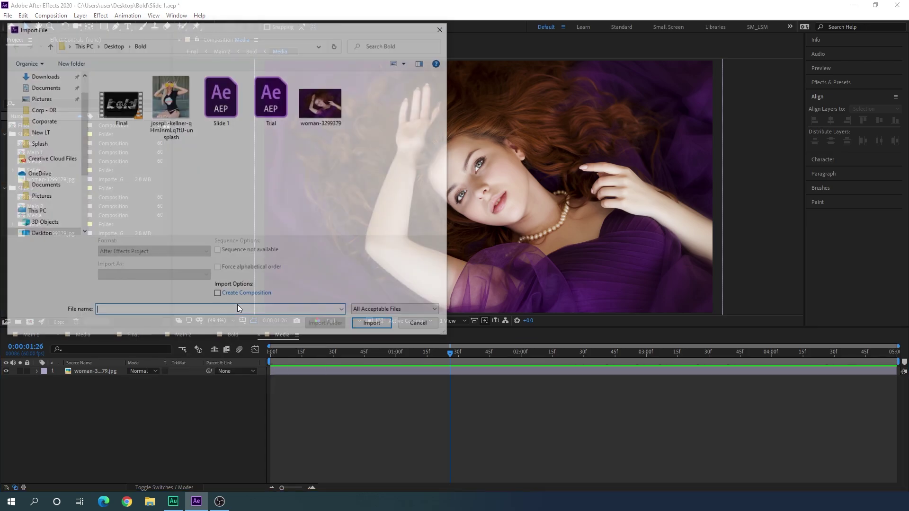
pyautogui.click(176, 104)
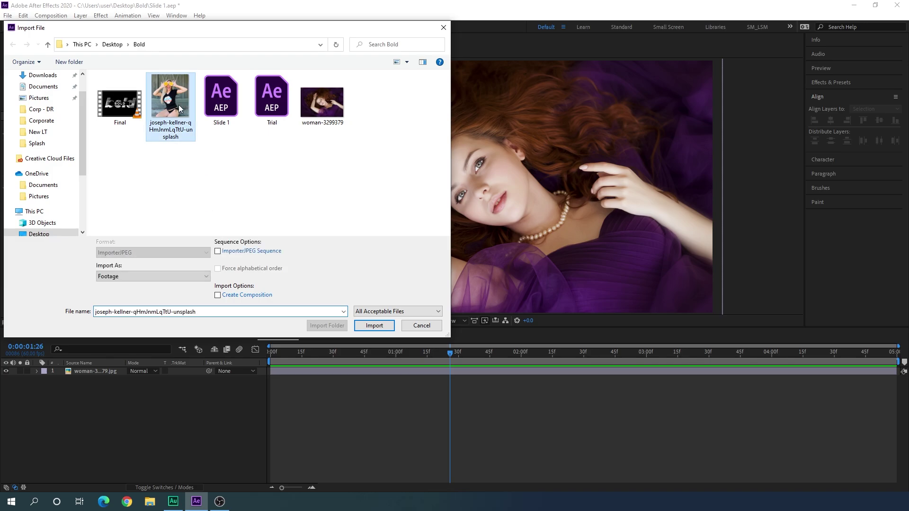
pyautogui.click(373, 326)
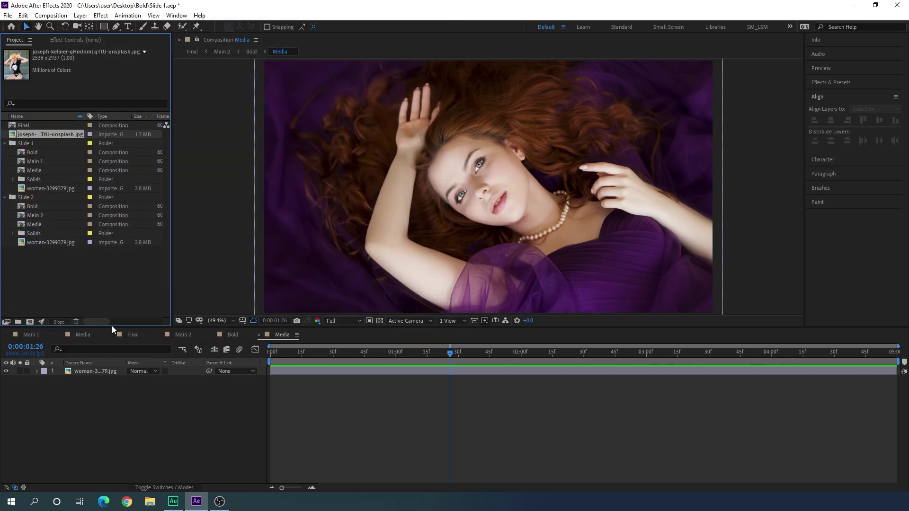
# - Add the imported Unsplash photo to the Media timeline and delete the woman-3299379.jpg layer
pyautogui.moveTo(47, 135); pyautogui.dragTo(101, 367)
pyautogui.click(96, 378)
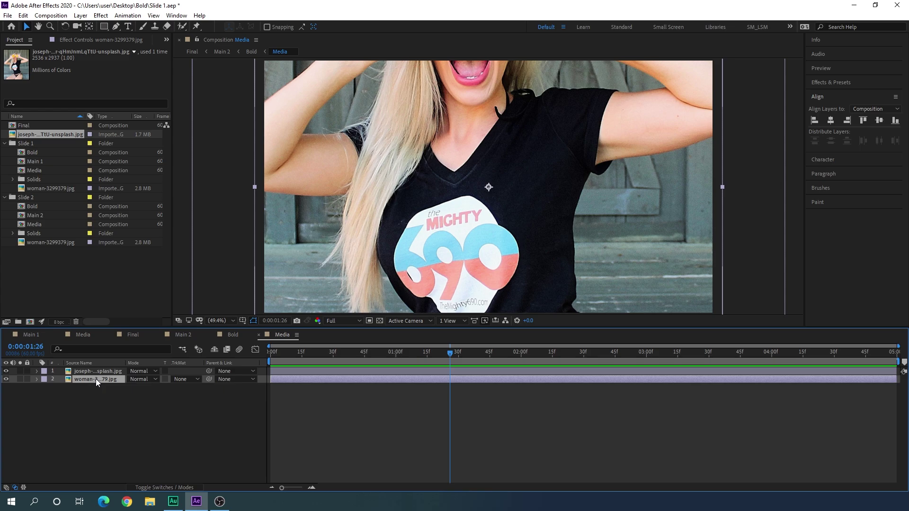
pyautogui.press('Delete')
# - Move the new photo layer down in the frame until the woman's face and both orange slices are fully in view
pyautogui.click(97, 371)
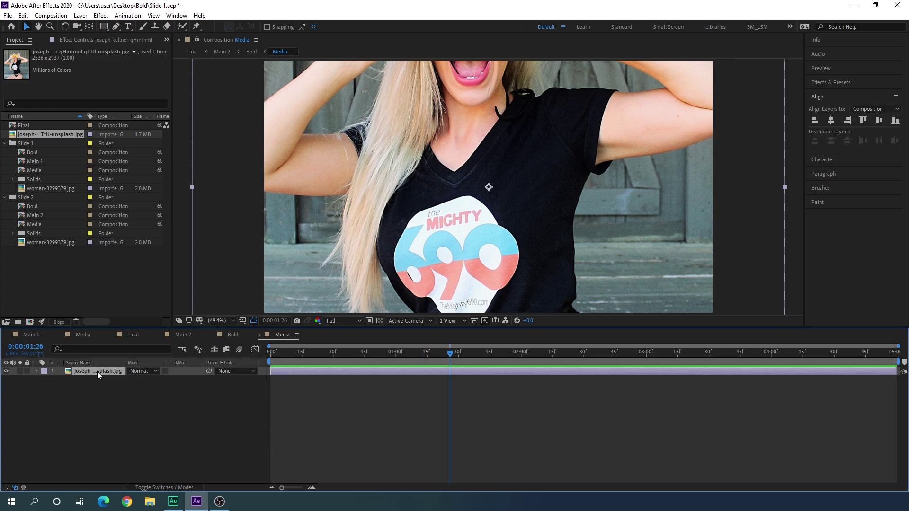
pyautogui.hotkey('shift', 'Down')
pyautogui.hotkey('shift', 'Down')
pyautogui.hotkey('shift', 'Down')
pyautogui.hotkey('shift', 'Down')
pyautogui.hotkey('shift', 'Down')
pyautogui.hotkey('shift', 'Down')
pyautogui.hotkey('shift', 'Down')
pyautogui.hotkey('shift', 'Down')
pyautogui.hotkey('shift', 'Down')
pyautogui.hotkey('shift', 'Down')
pyautogui.hotkey('shift', 'Down')
pyautogui.hotkey('shift', 'Down')
pyautogui.hotkey('shift', 'Down')
pyautogui.hotkey('shift', 'Down')
pyautogui.hotkey('shift', 'Down')
pyautogui.hotkey('shift', 'Down')
pyautogui.hotkey('shift', 'Down')
pyautogui.hotkey('shift', 'Down')
pyautogui.hotkey('shift', 'Down')
pyautogui.hotkey('shift', 'Down')
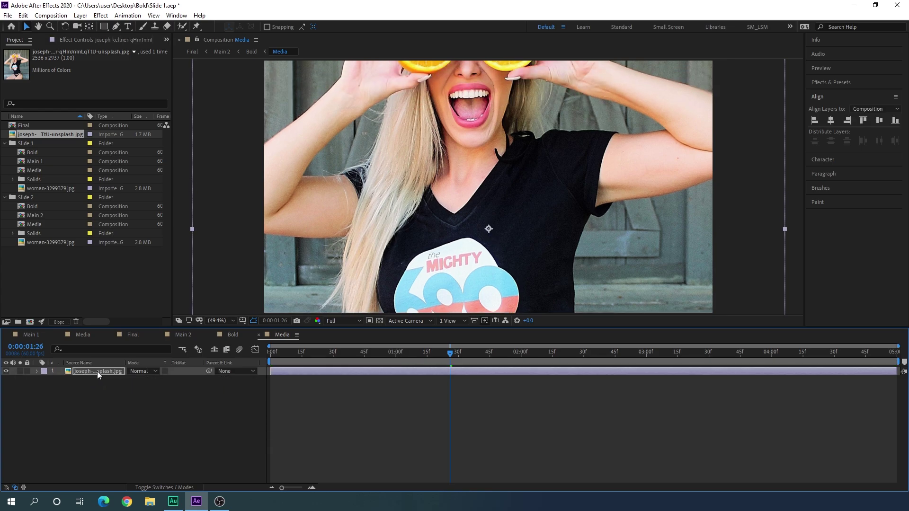
pyautogui.hotkey('shift', 'Down')
pyautogui.hotkey('shift', 'Down')
pyautogui.hotkey('shift', 'Down')
pyautogui.hotkey('shift', 'Down')
pyautogui.hotkey('shift', 'Down')
pyautogui.hotkey('shift', 'Down')
pyautogui.hotkey('shift', 'Down')
pyautogui.hotkey('shift', 'Down')
pyautogui.hotkey('shift', 'Down')
pyautogui.hotkey('shift', 'Down')
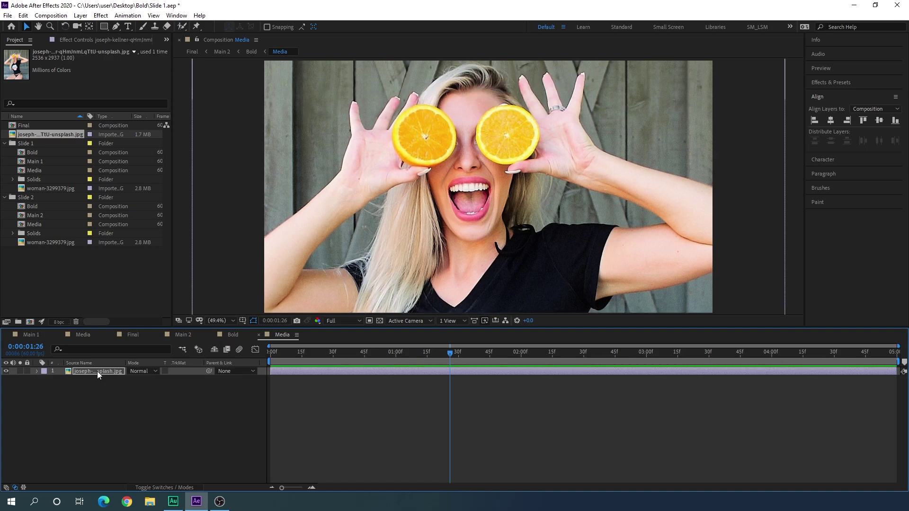
pyautogui.click(140, 380)
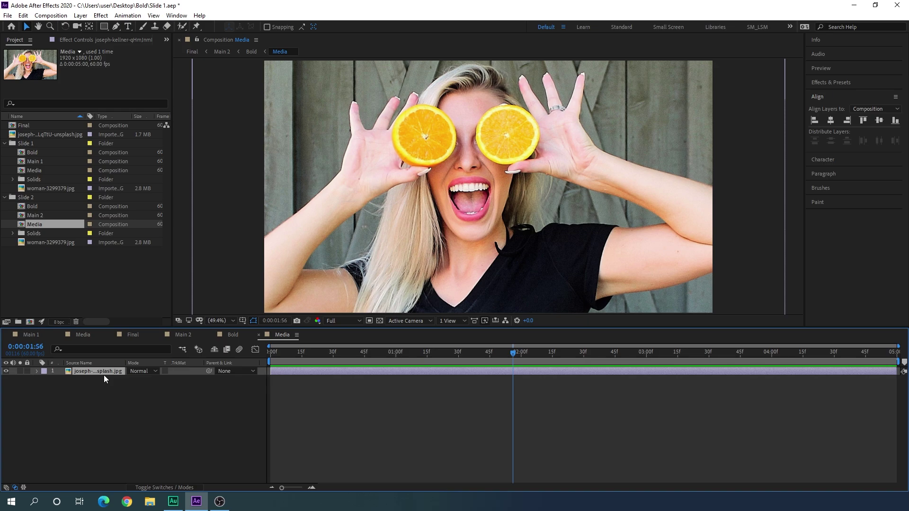
# - Scale the photo layer to 80% and shift it up to reframe the woman
pyautogui.press('s')
pyautogui.moveTo(160, 384); pyautogui.dragTo(150, 385)
pyautogui.hotkey('shift', 'Up')
pyautogui.hotkey('shift', 'Up')
pyautogui.hotkey('shift', 'Up')
pyautogui.hotkey('shift', 'Up')
pyautogui.hotkey('shift', 'Up')
pyautogui.hotkey('shift', 'Up')
pyautogui.hotkey('shift', 'Up')
pyautogui.hotkey('shift', 'Up')
pyautogui.hotkey('shift', 'Up')
pyautogui.hotkey('shift', 'Up')
pyautogui.hotkey('shift', 'Up')
pyautogui.hotkey('shift', 'Up')
pyautogui.hotkey('shift', 'Up')
pyautogui.hotkey('shift', 'Up')
pyautogui.hotkey('shift', 'Up')
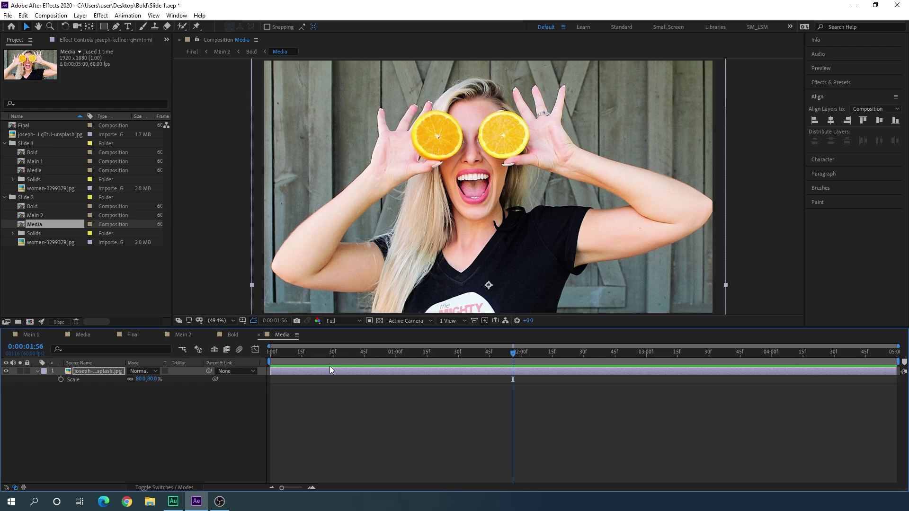
# - Replace the wording of the style matte layer in Slide 2's Bold composition with "text"
pyautogui.click(233, 336)
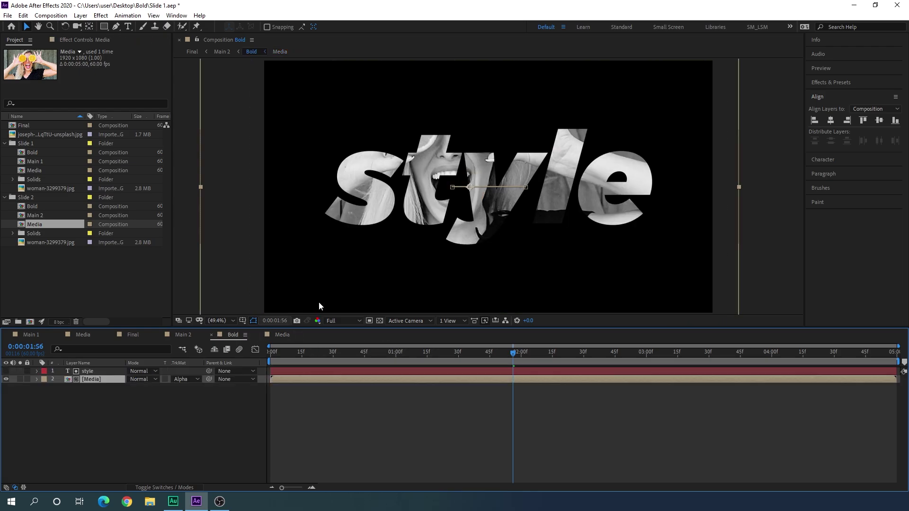
pyautogui.click(153, 403)
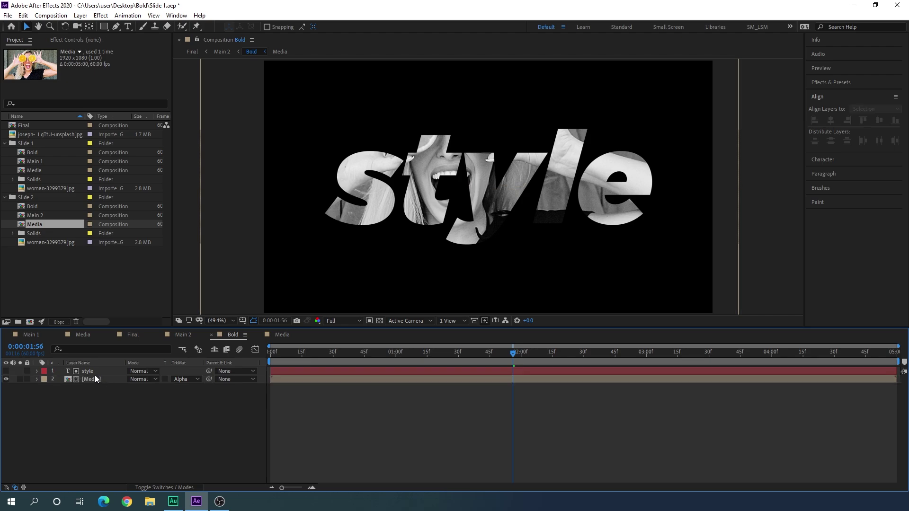
pyautogui.click(118, 372)
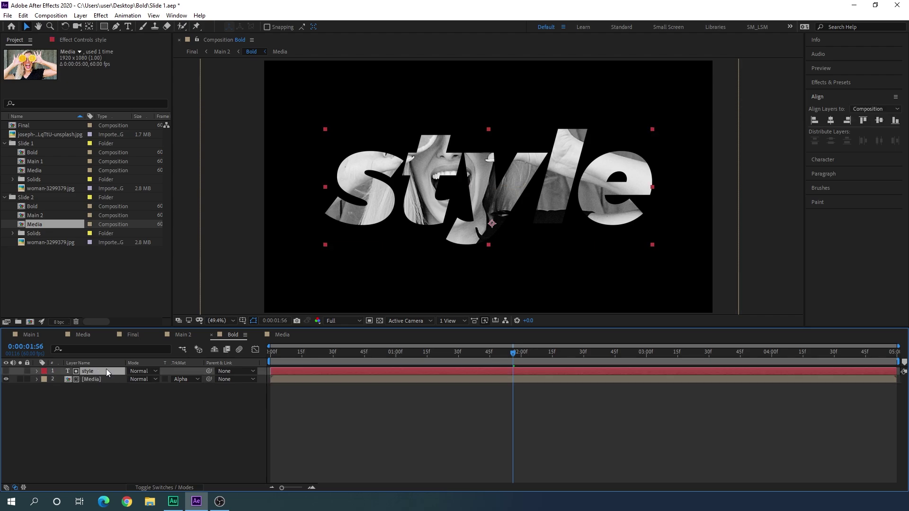
pyautogui.click(128, 27)
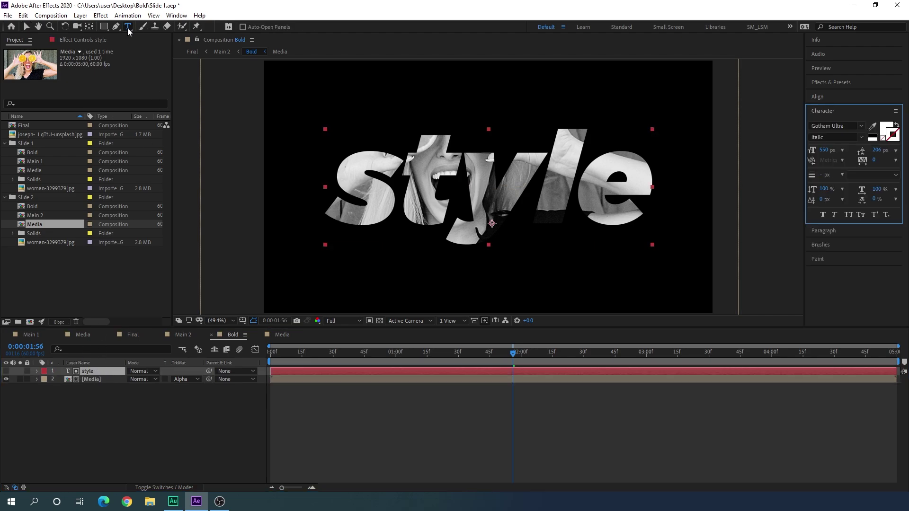
pyautogui.doubleClick(465, 202)
pyautogui.press('BackSpace')
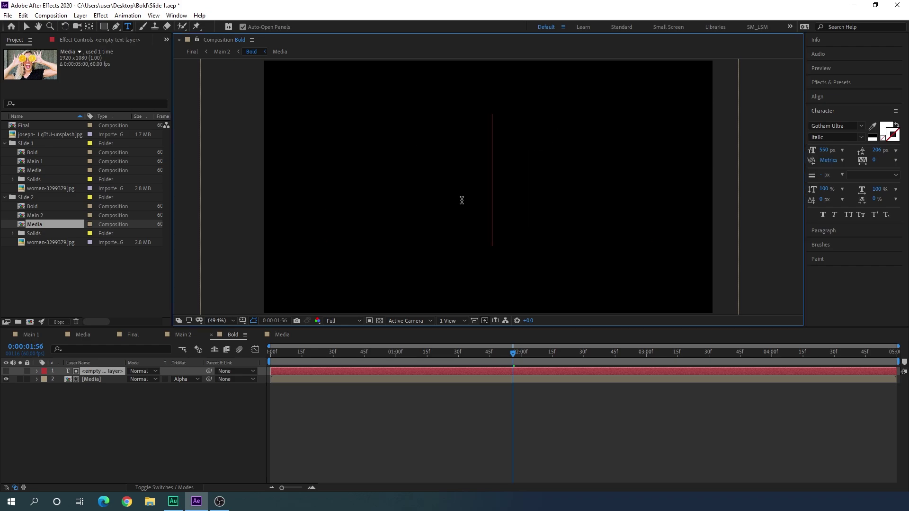
pyautogui.write('text')
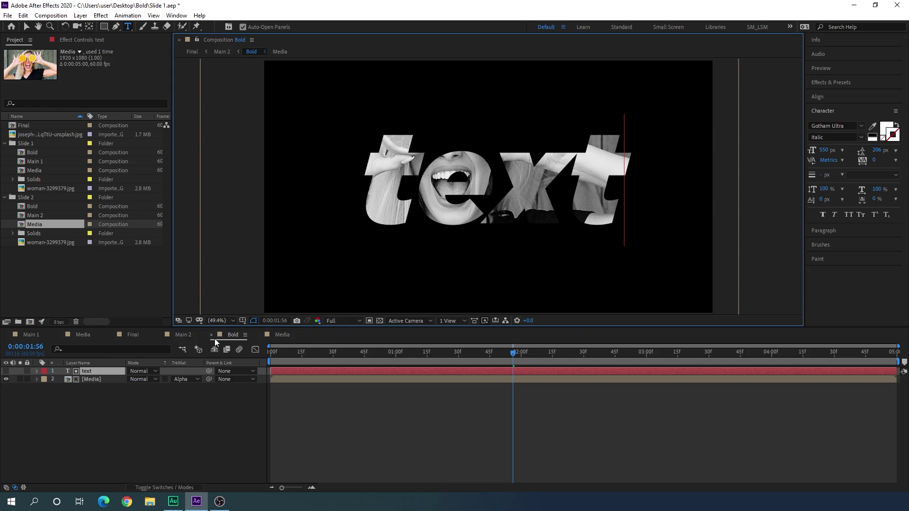
# - Change the outlined style 2 text layer in Main 2 to read "text"
pyautogui.click(184, 336)
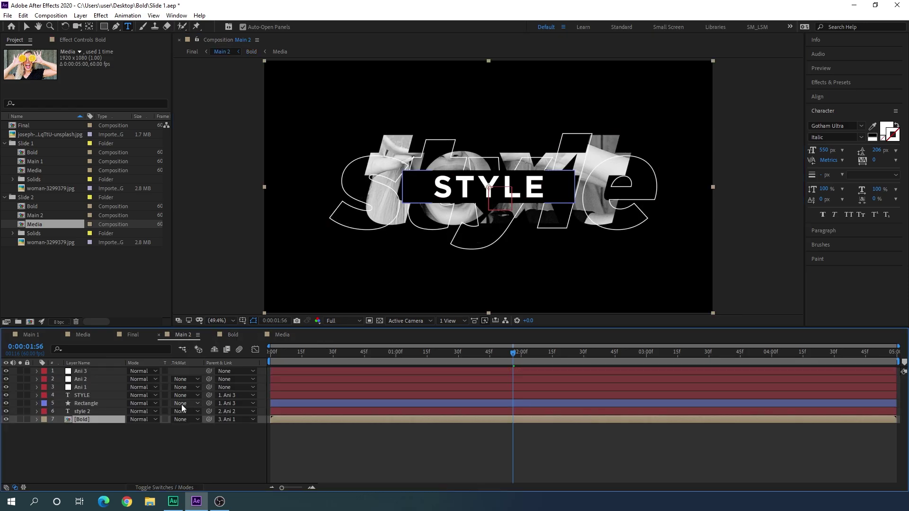
pyautogui.click(103, 413)
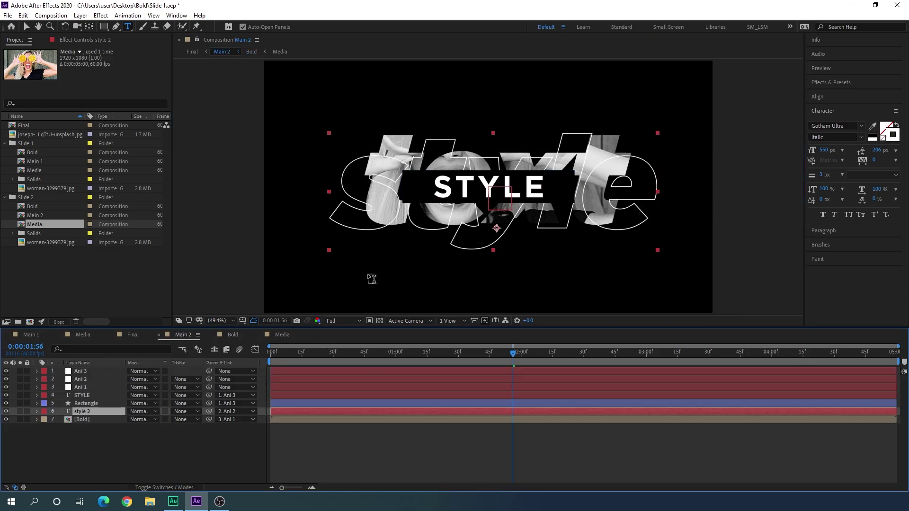
pyautogui.doubleClick(403, 221)
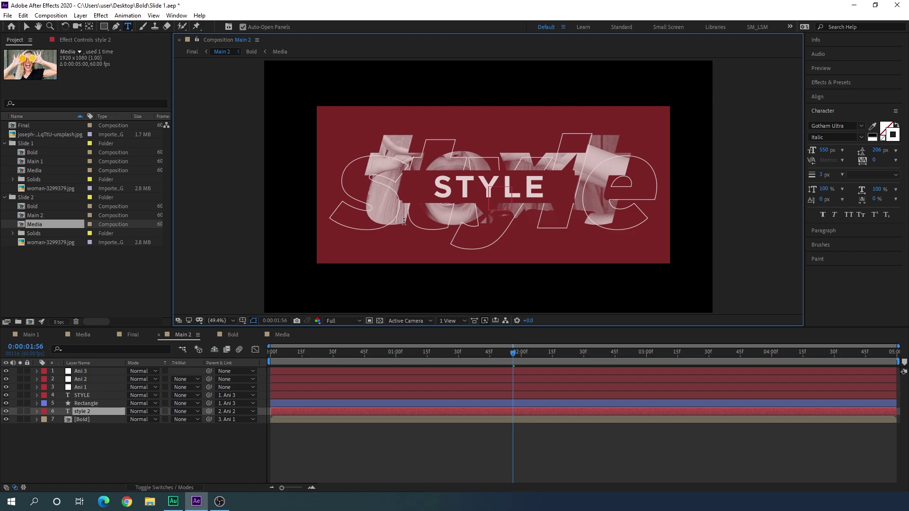
pyautogui.write('text')
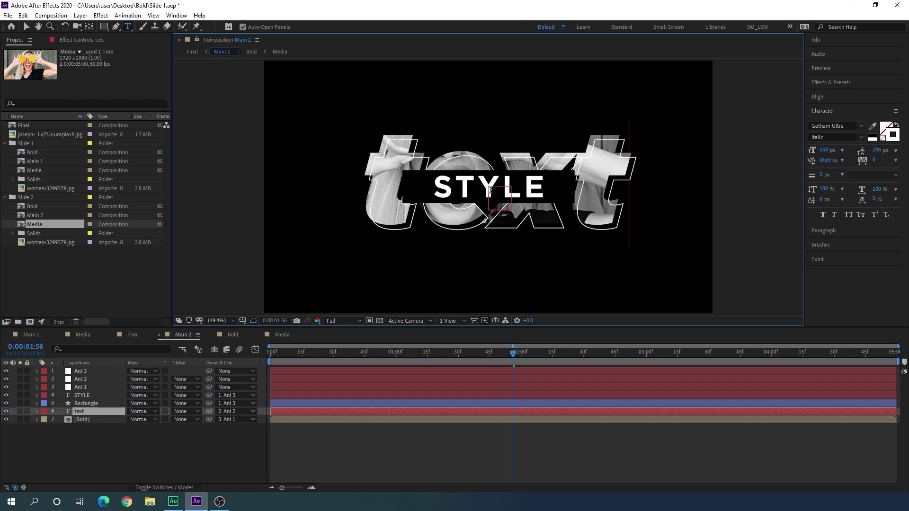
# - Change the small STYLE label over the black rectangle in Main 2 to "TEXT"
pyautogui.click(96, 395)
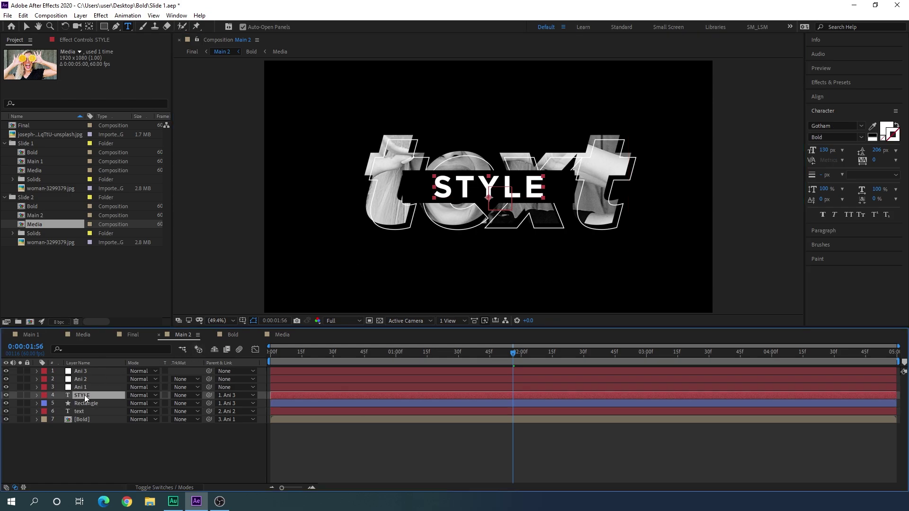
pyautogui.doubleClick(459, 192)
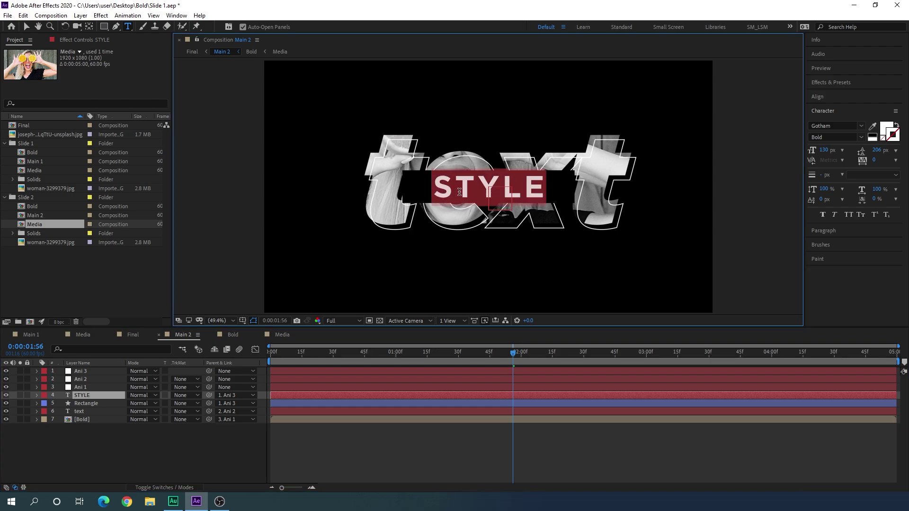
pyautogui.write('TEXT')
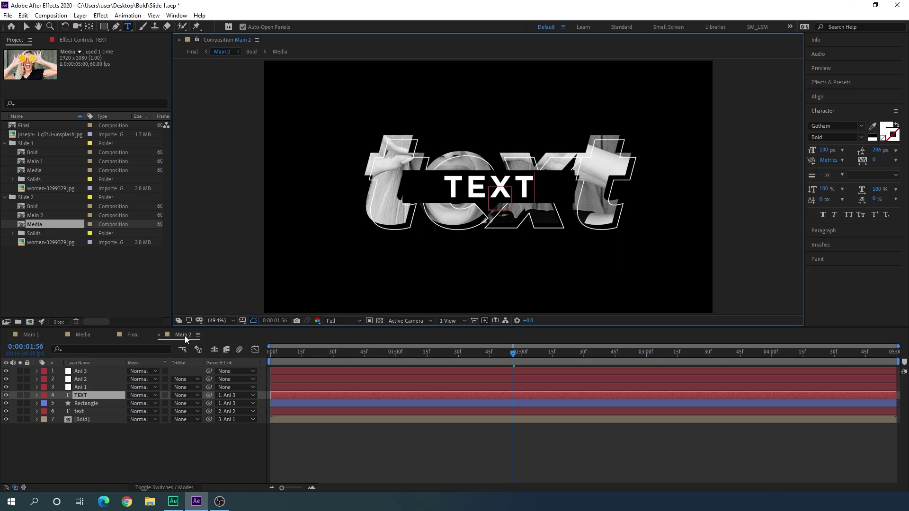
# - Scrub through the Final composition and play it from the start in a maximized viewer to check both slides
pyautogui.click(160, 334)
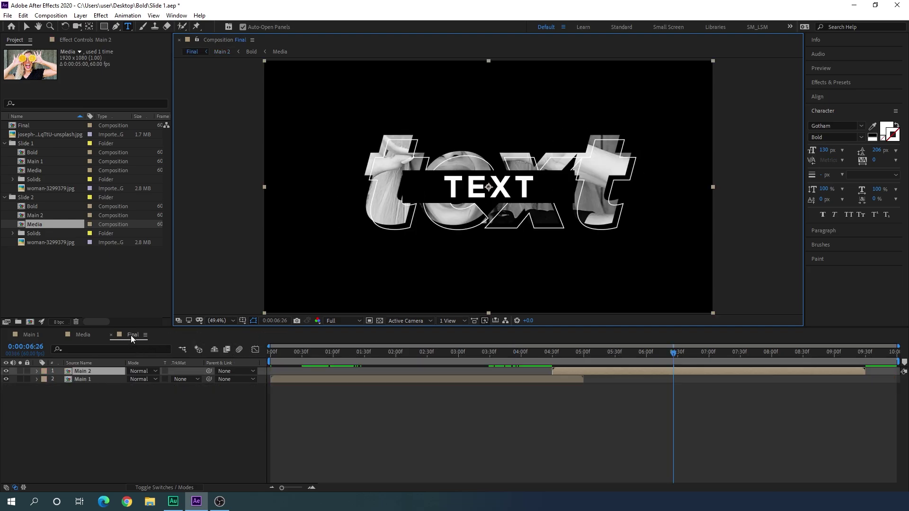
pyautogui.click(134, 401)
pyautogui.moveTo(409, 357); pyautogui.dragTo(769, 355)
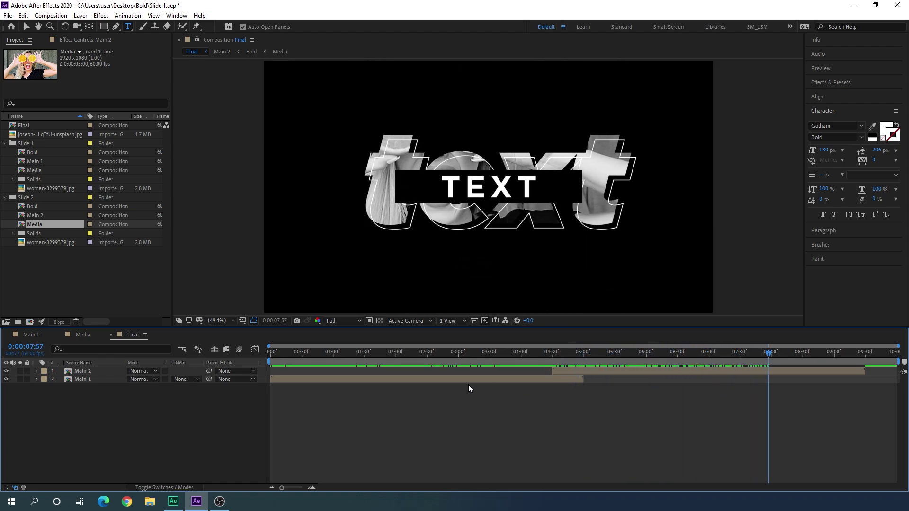
pyautogui.moveTo(492, 355); pyautogui.dragTo(267, 363)
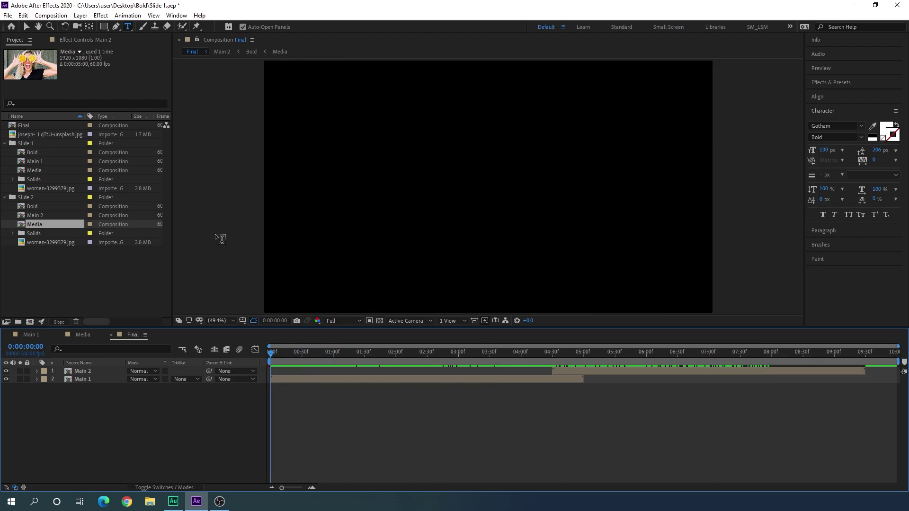
pyautogui.press('`')
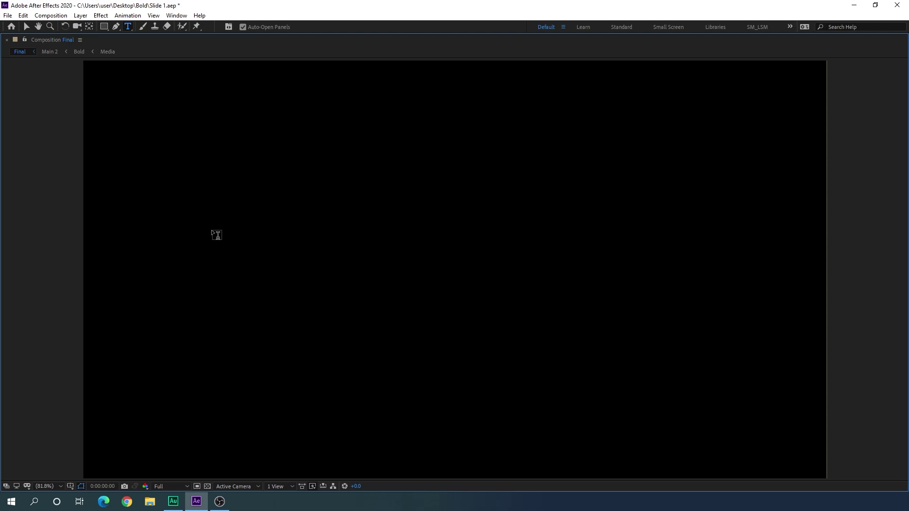
pyautogui.press('space')
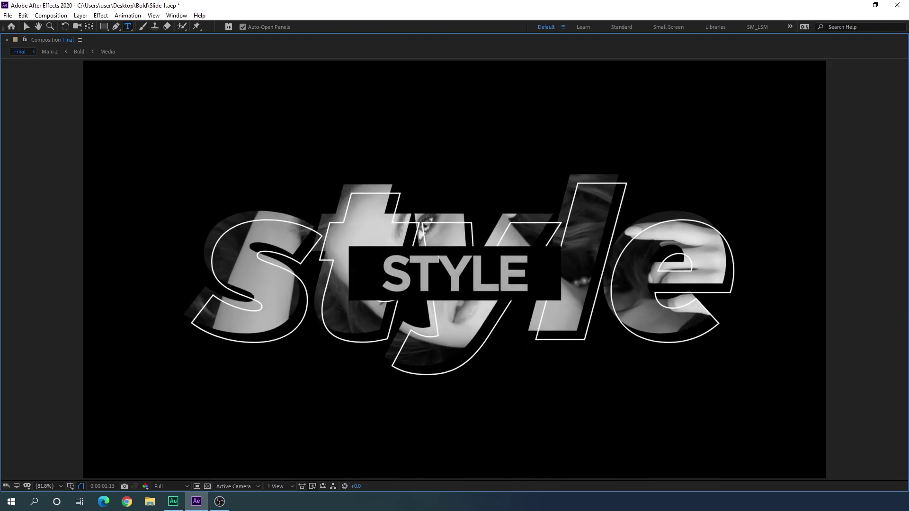